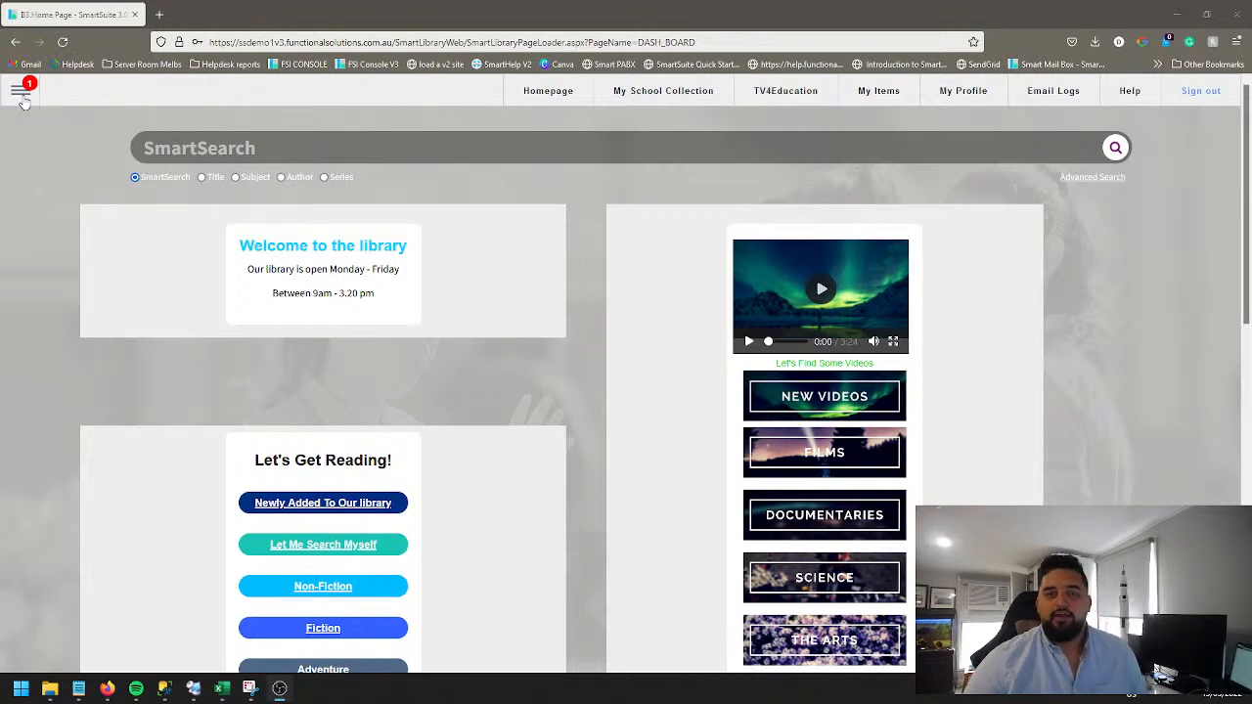
Step: Open the Global Catalogue page from the Catalogue section of the main menu
{"action": "left_click", "coordinate": [22, 94]}
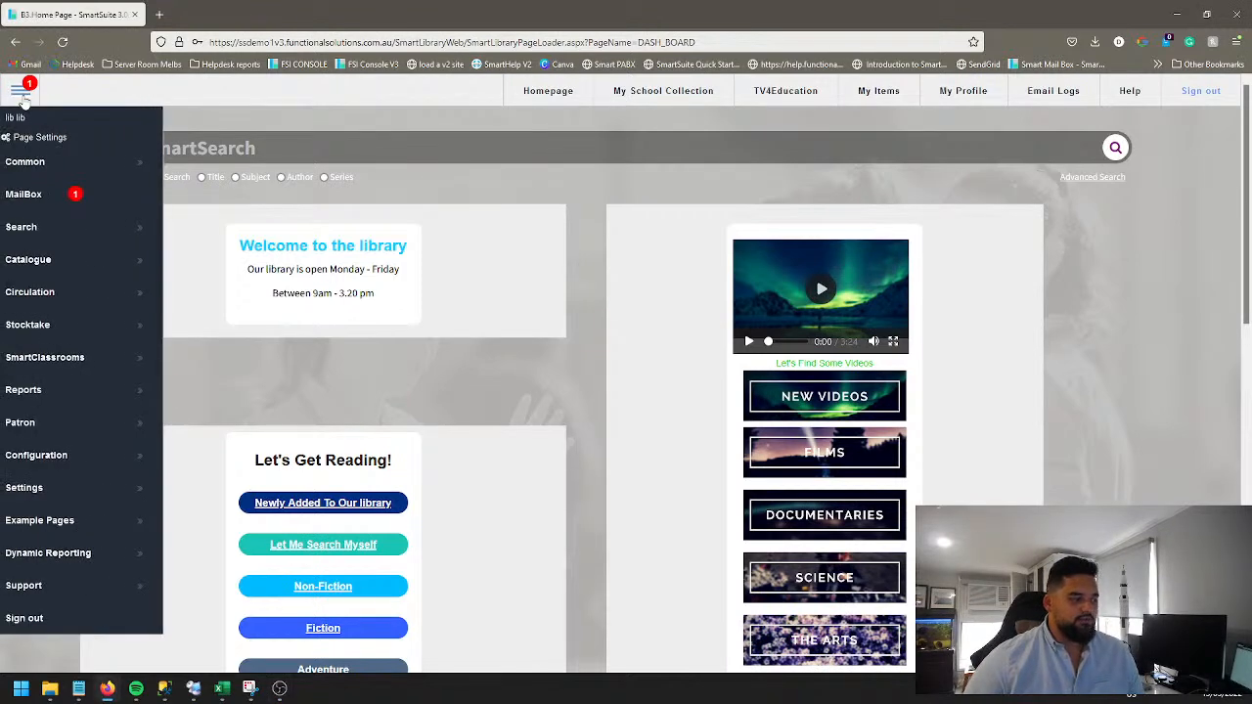
{"action": "mouse_move", "coordinate": [86, 268]}
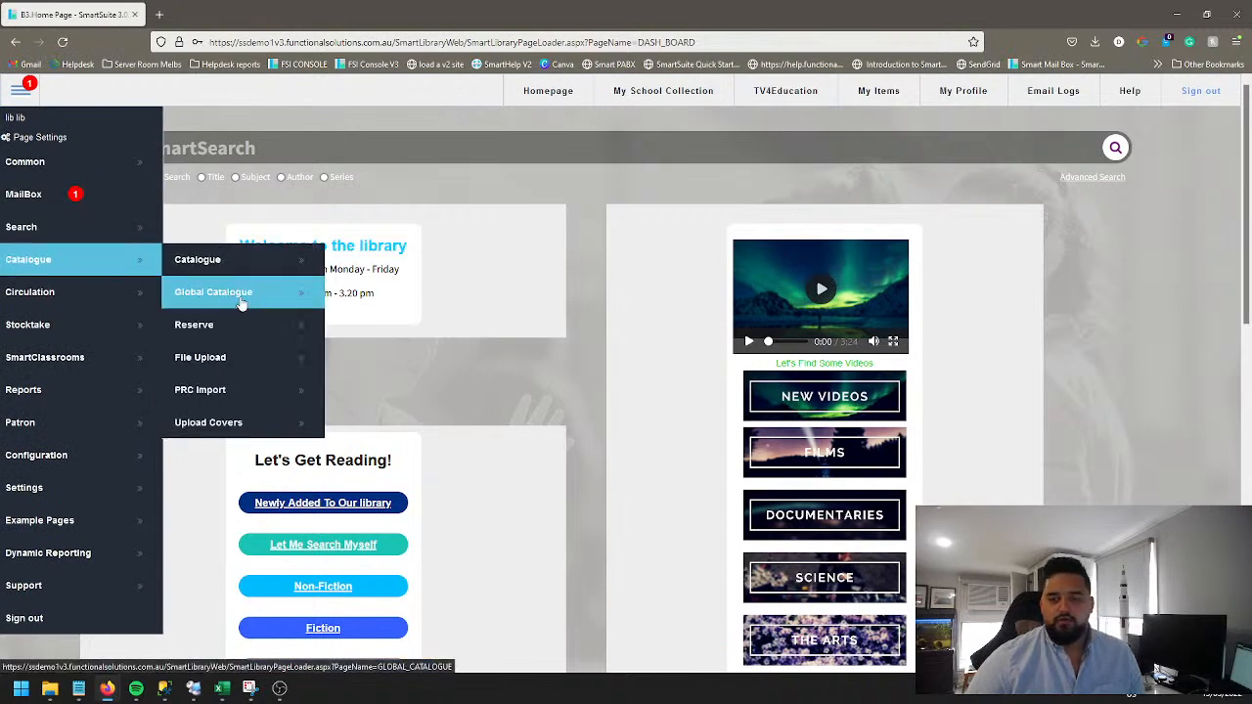
{"action": "left_click", "coordinate": [243, 299]}
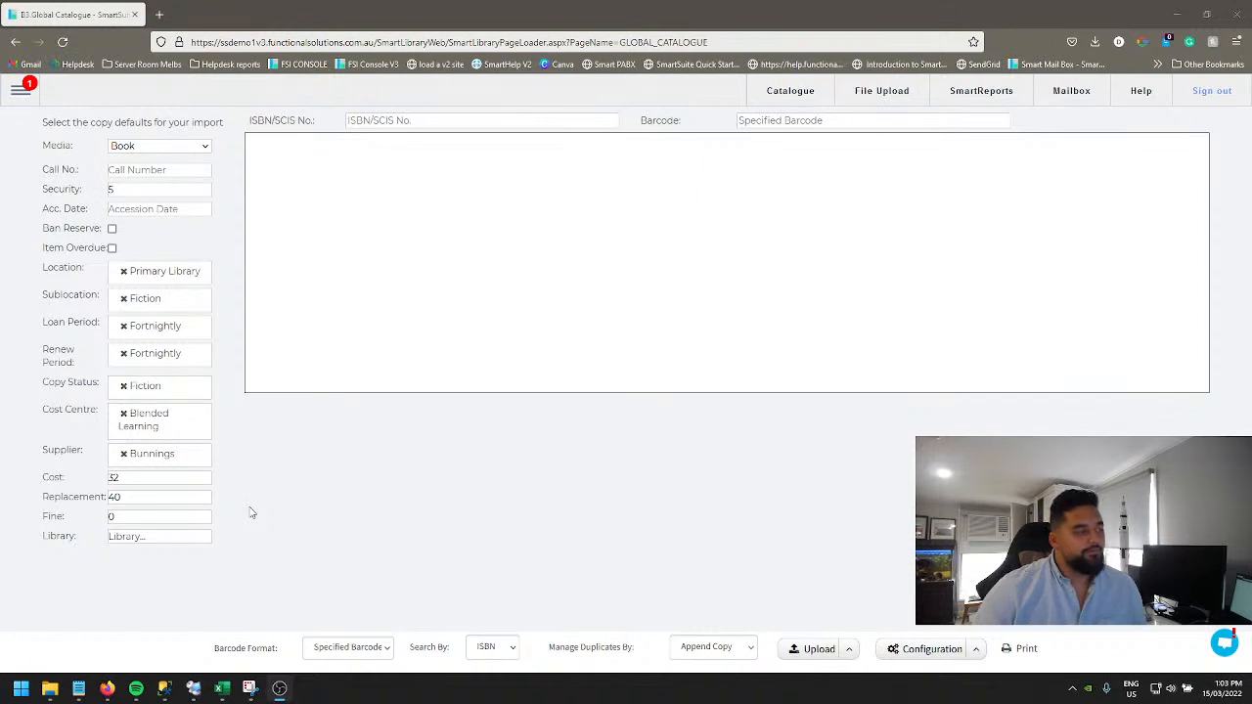
Step: Set the import's media type to Book in the copy defaults
{"action": "left_click", "coordinate": [192, 147]}
{"action": "scroll", "coordinate": [182, 252], "scroll_direction": "down", "scroll_amount": 12}
{"action": "scroll", "coordinate": [140, 389], "scroll_direction": "up", "scroll_amount": 13}
{"action": "scroll", "coordinate": [143, 372], "scroll_direction": "up", "scroll_amount": 2}
{"action": "scroll", "coordinate": [146, 358], "scroll_direction": "down", "scroll_amount": 15}
{"action": "scroll", "coordinate": [147, 354], "scroll_direction": "up", "scroll_amount": 15}
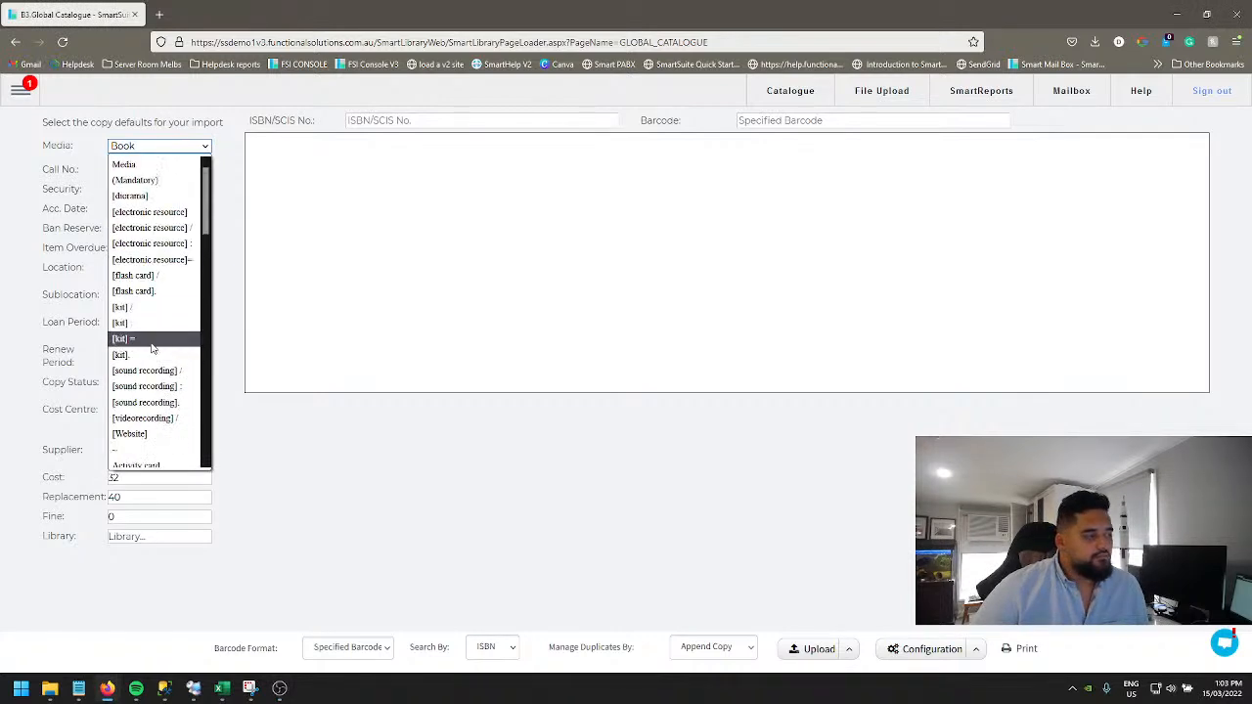
{"action": "scroll", "coordinate": [162, 293], "scroll_direction": "down", "scroll_amount": 2}
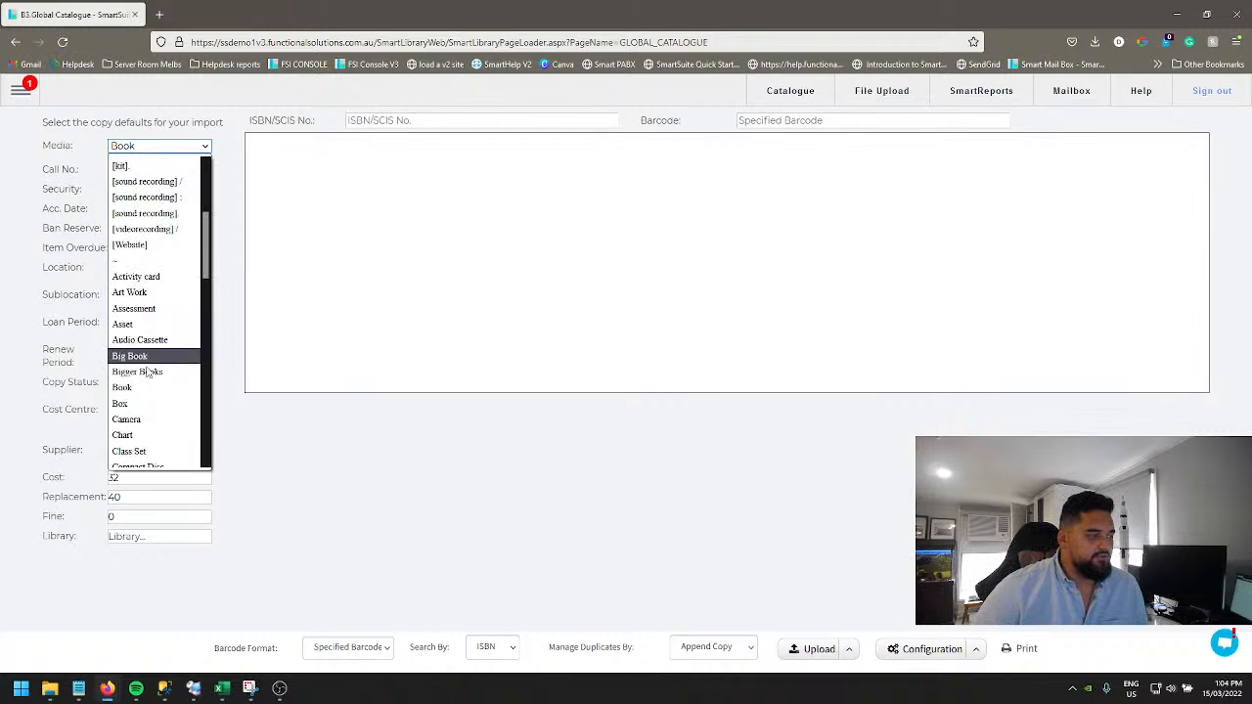
{"action": "left_click", "coordinate": [136, 389]}
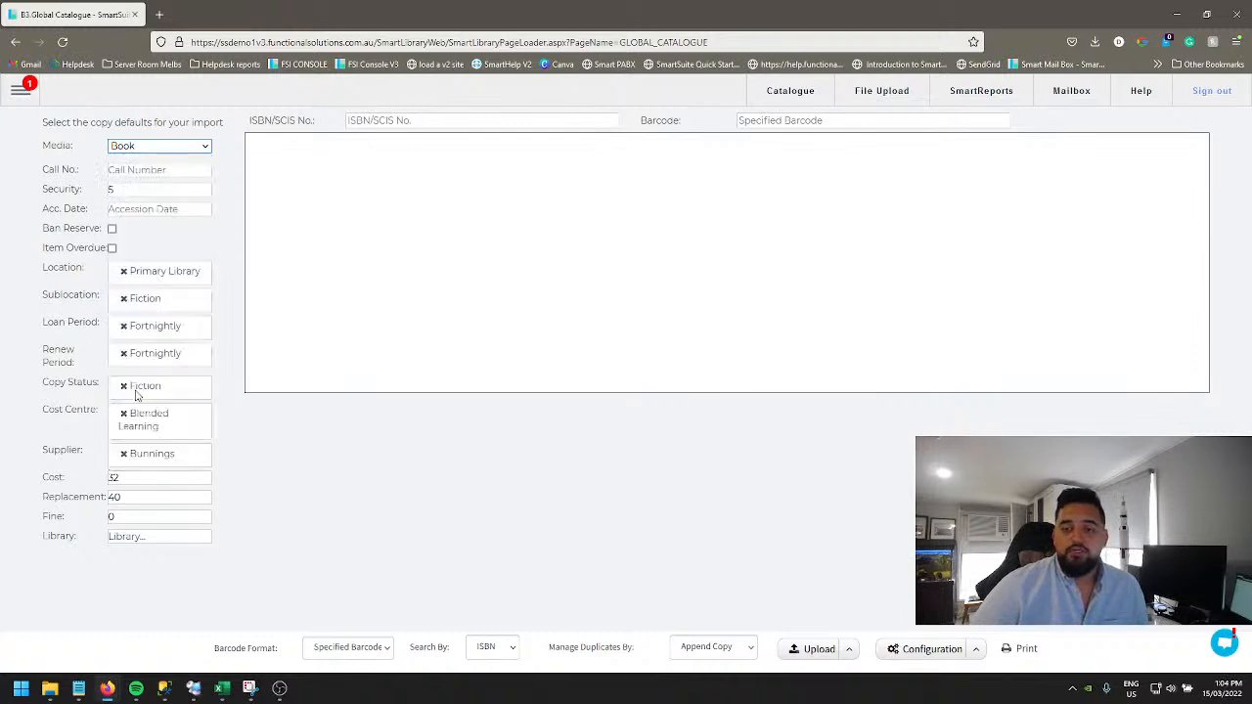
Step: Replace the default location Primary Library with Admin Building
{"action": "left_click", "coordinate": [317, 309]}
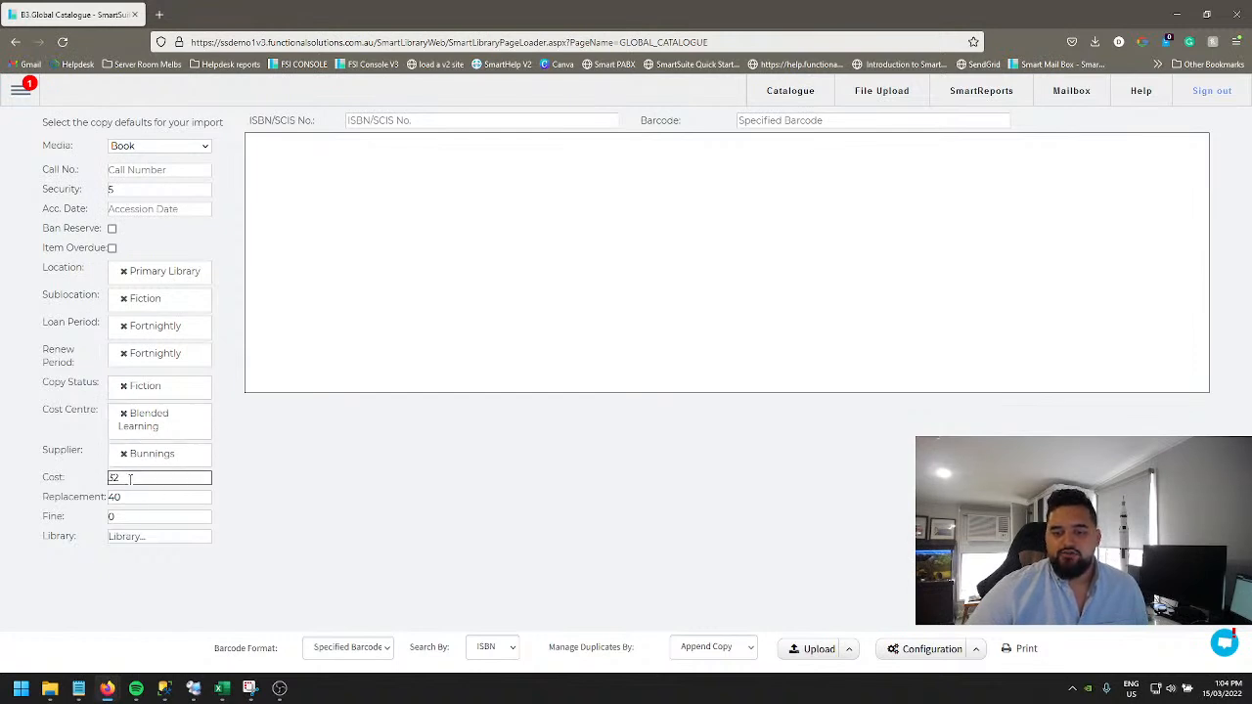
{"action": "left_click", "coordinate": [132, 518]}
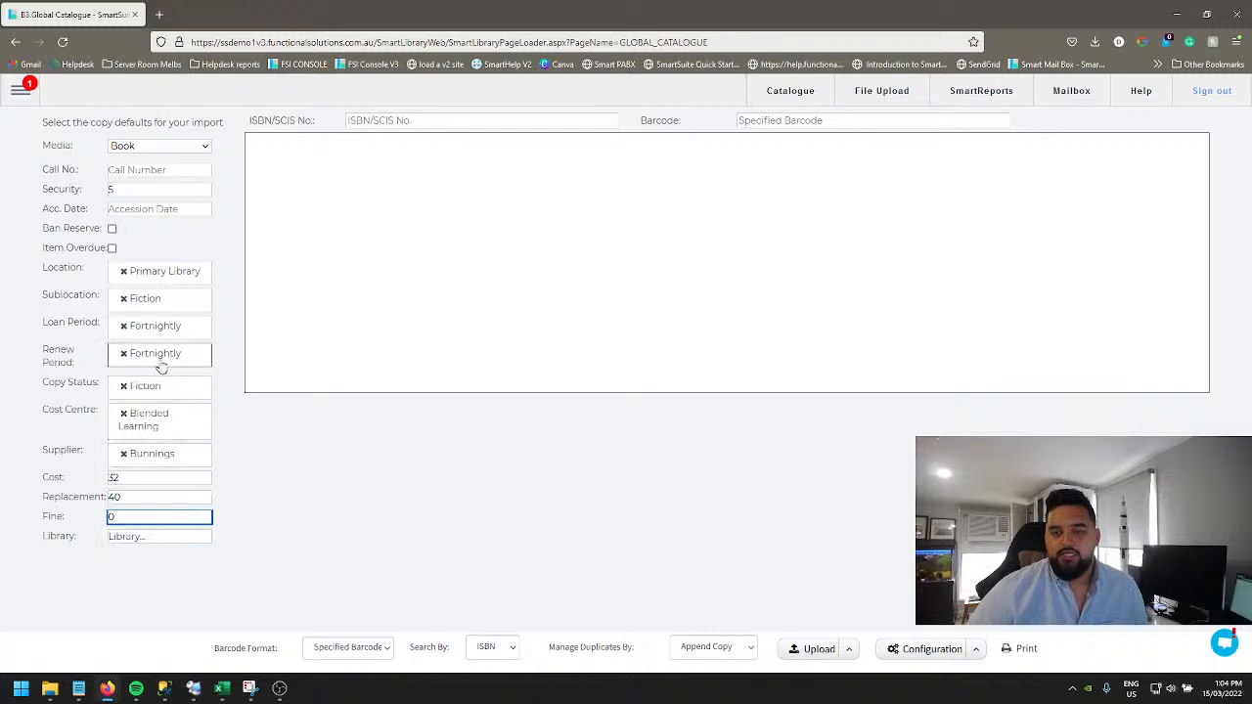
{"action": "left_click", "coordinate": [124, 272]}
{"action": "left_click", "coordinate": [140, 274]}
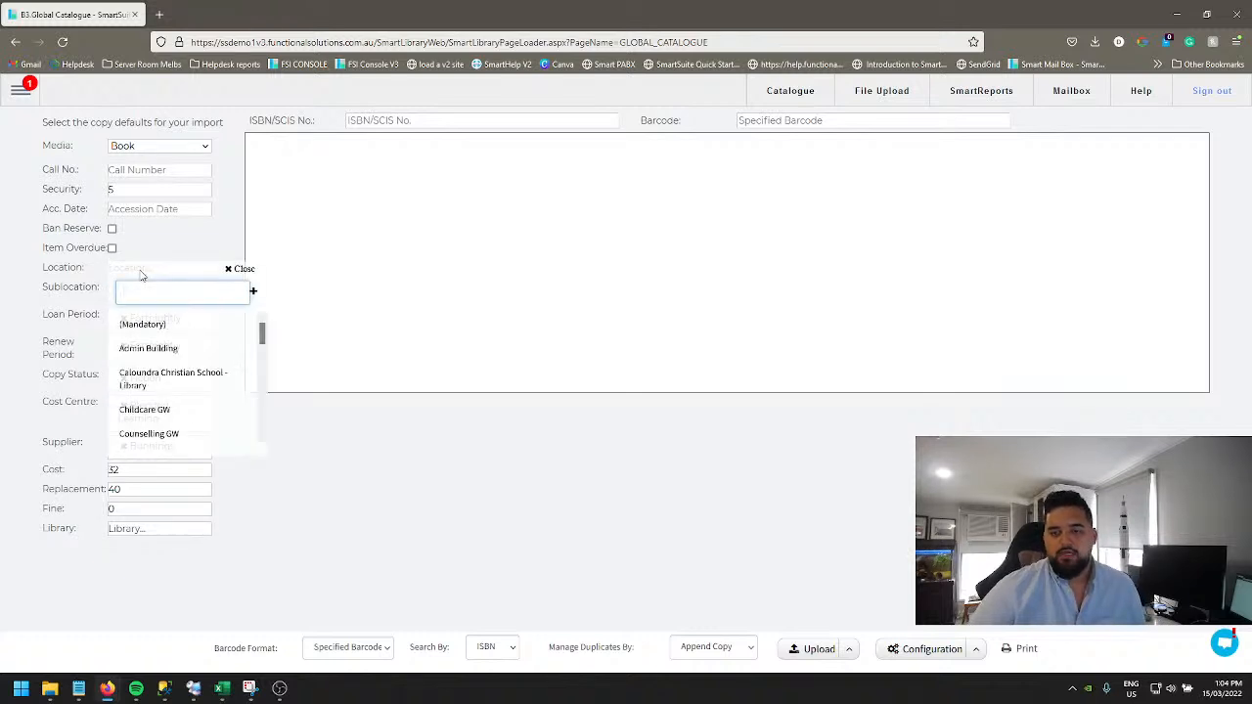
{"action": "left_click", "coordinate": [167, 350]}
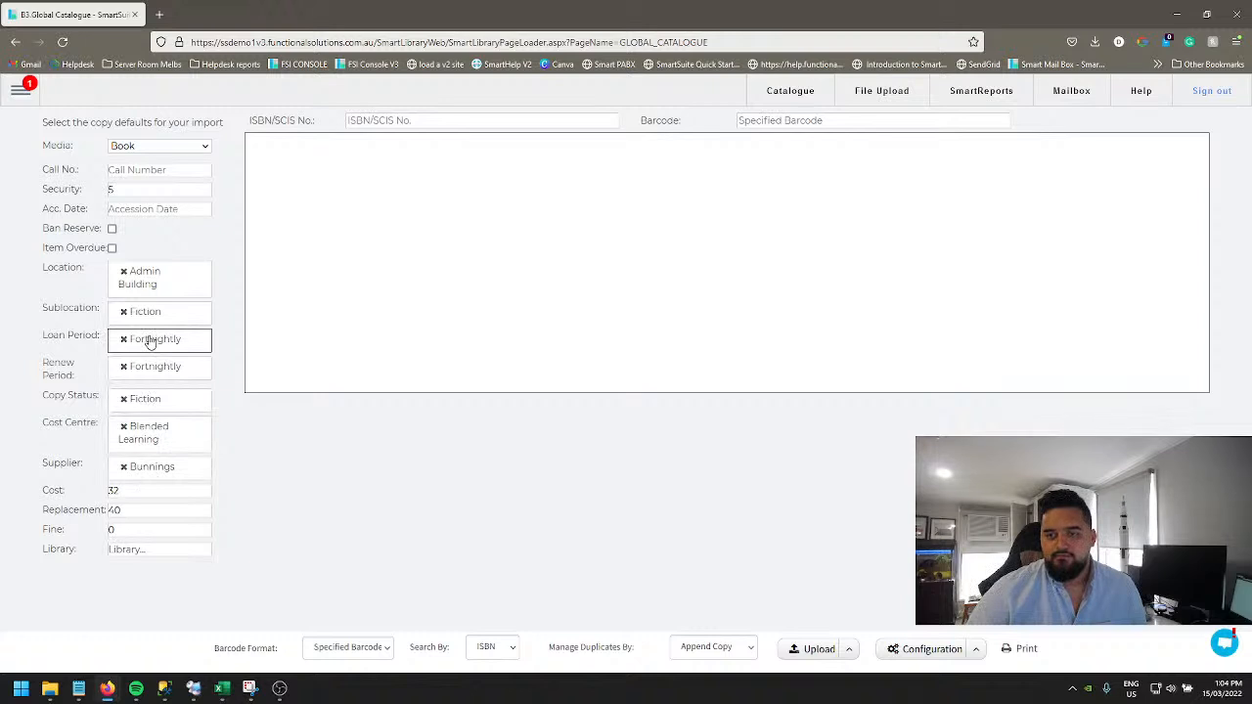
{"action": "left_click_drag", "start_coordinate": [281, 125], "coordinate": [456, 121]}
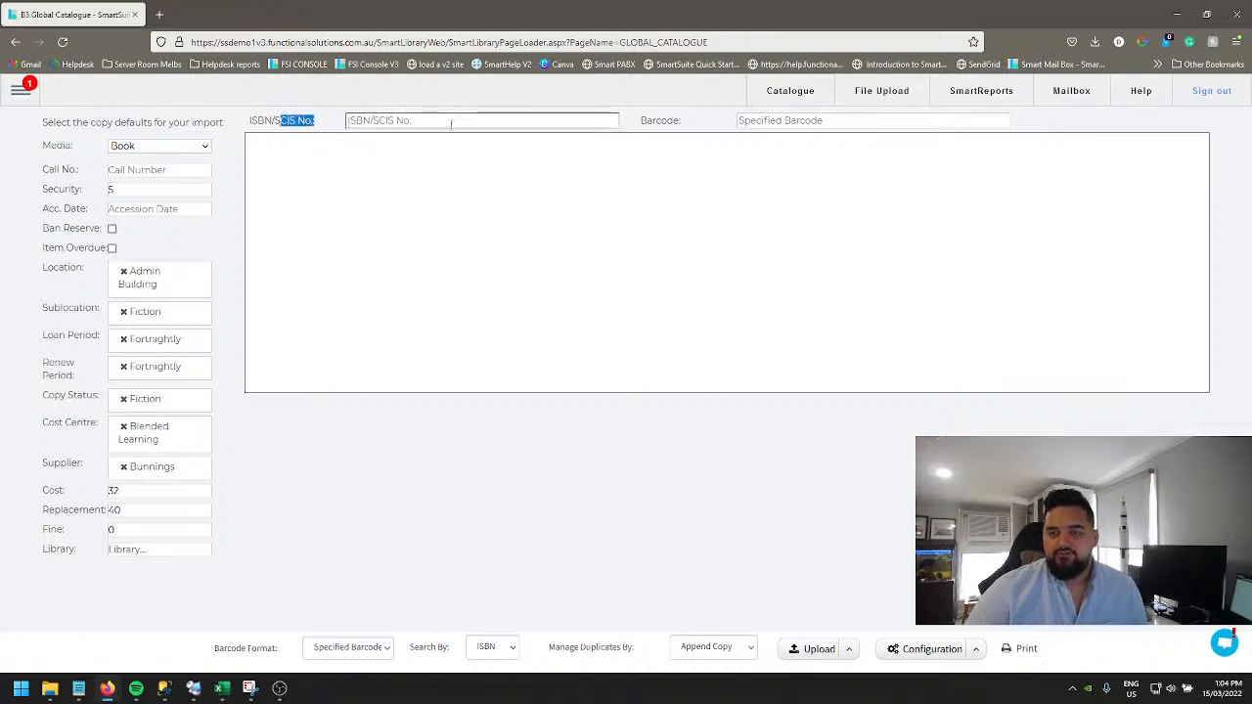
{"action": "left_click", "coordinate": [493, 156]}
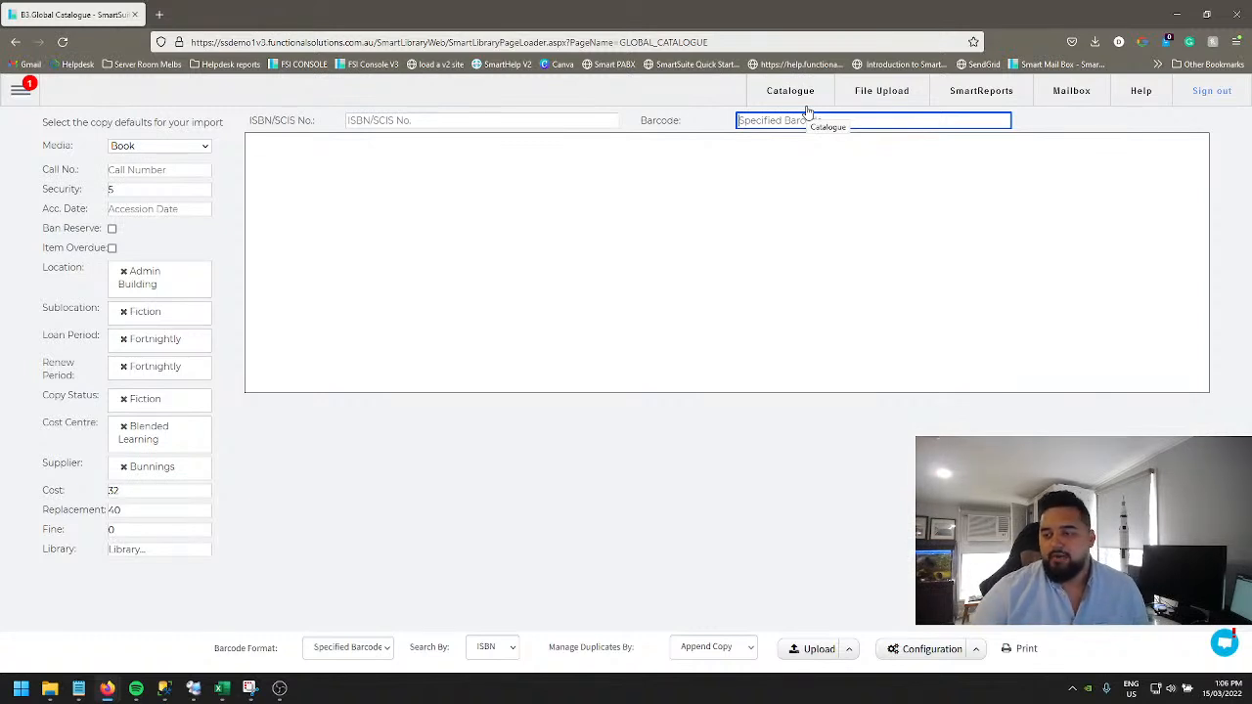
{"action": "left_click", "coordinate": [374, 652]}
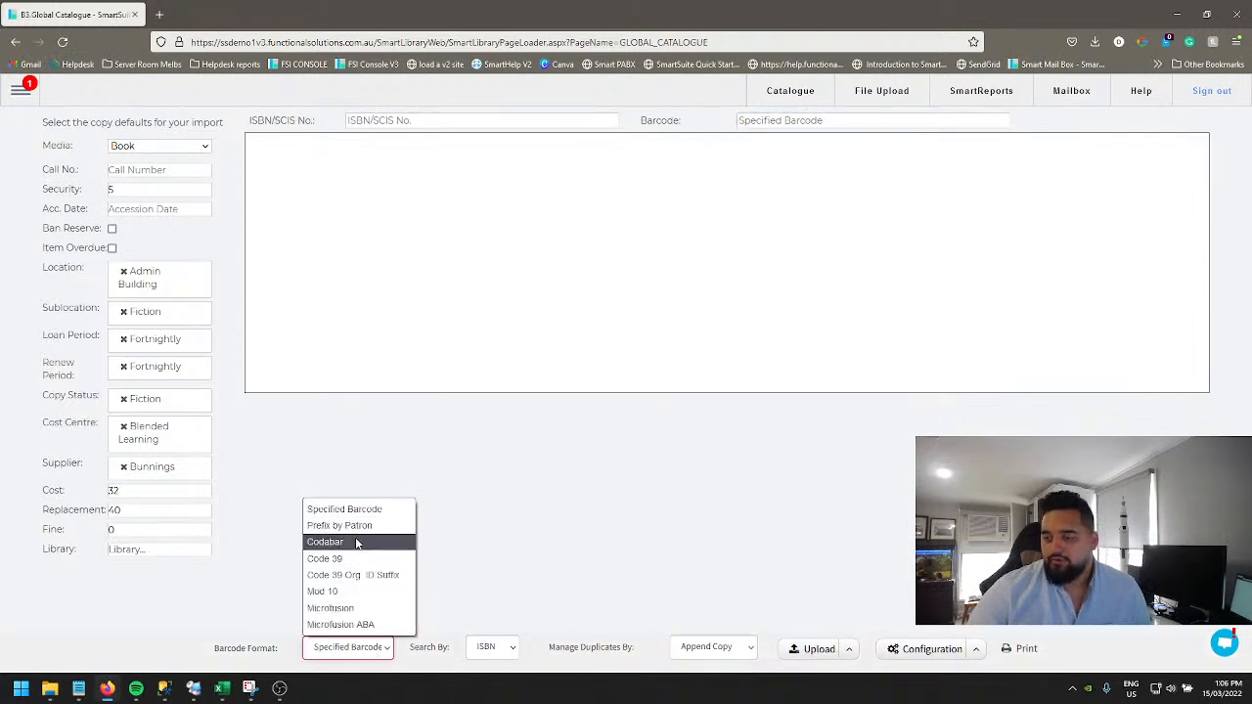
{"action": "left_click", "coordinate": [386, 655]}
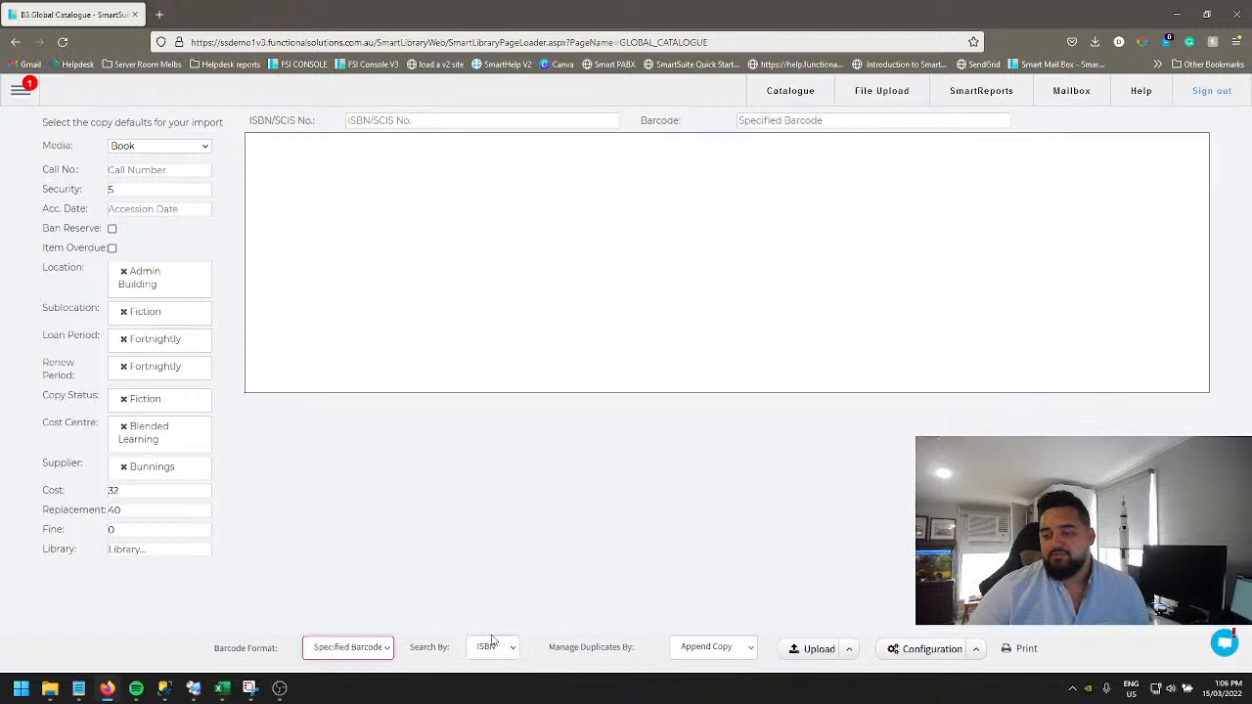
Step: Switch the search-by option to SCIS NO, then back to ISBN
{"action": "left_click", "coordinate": [500, 653]}
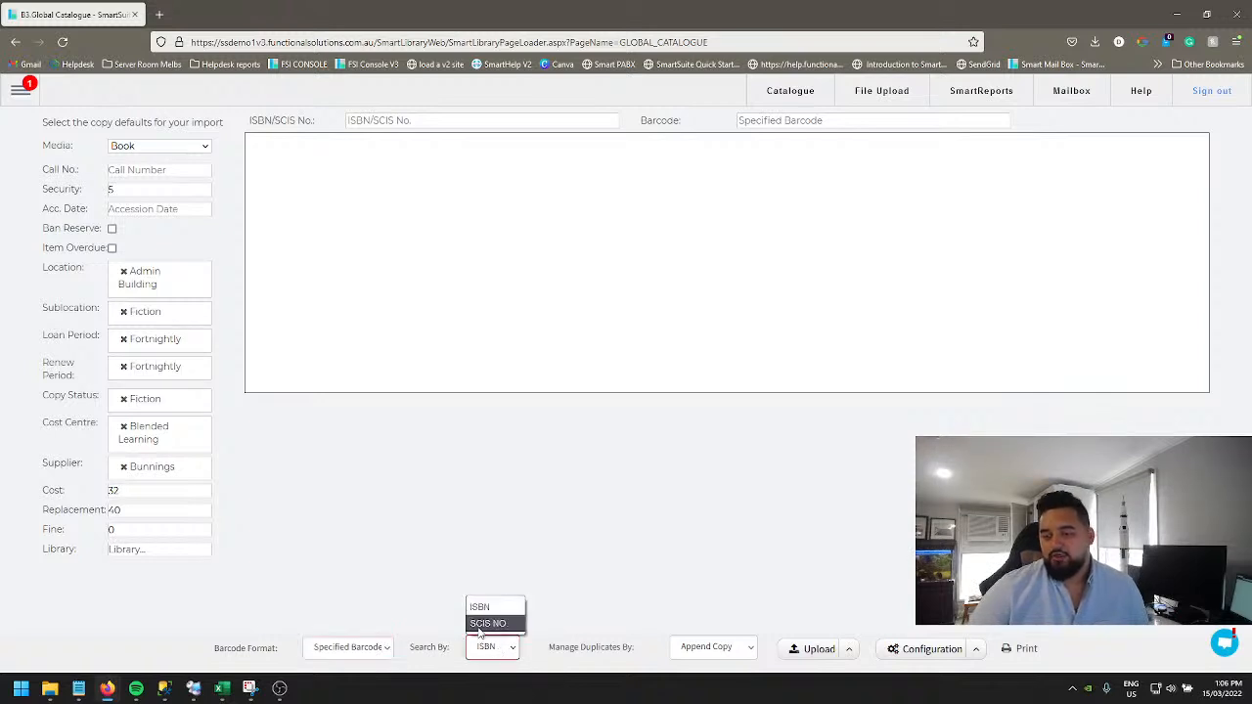
{"action": "left_click", "coordinate": [485, 624]}
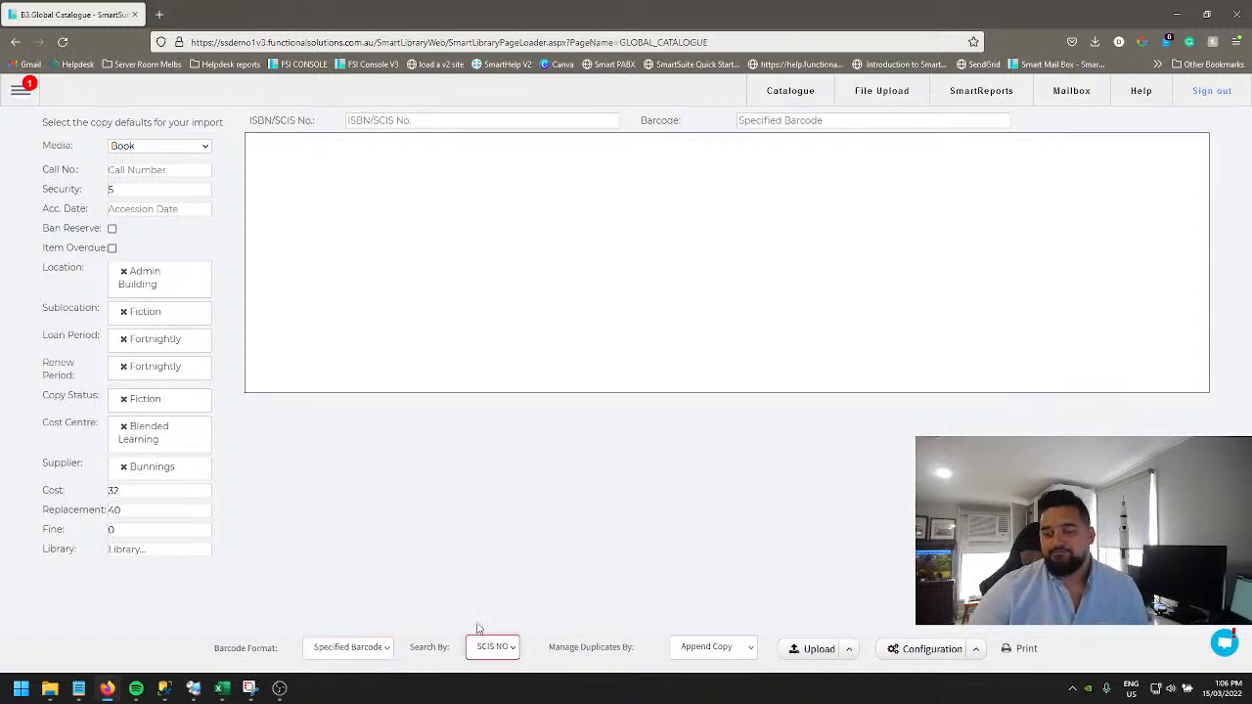
{"action": "left_click", "coordinate": [397, 122]}
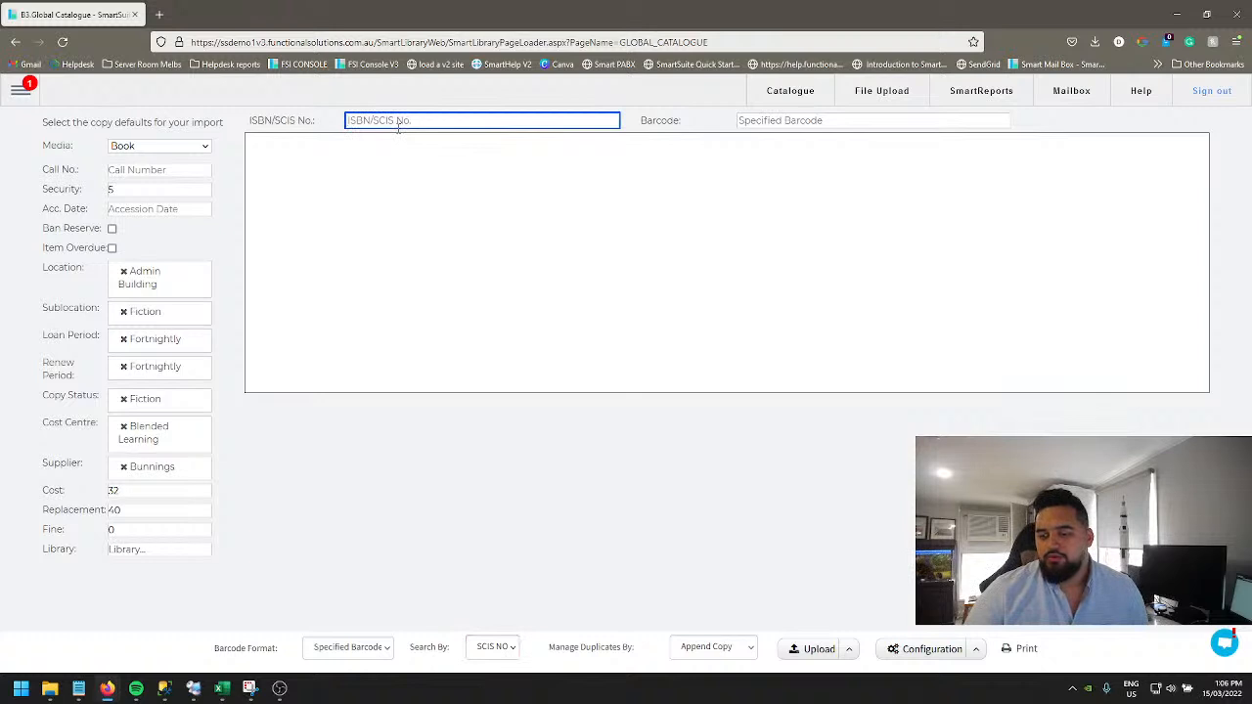
{"action": "left_click", "coordinate": [491, 646]}
{"action": "left_click", "coordinate": [481, 607]}
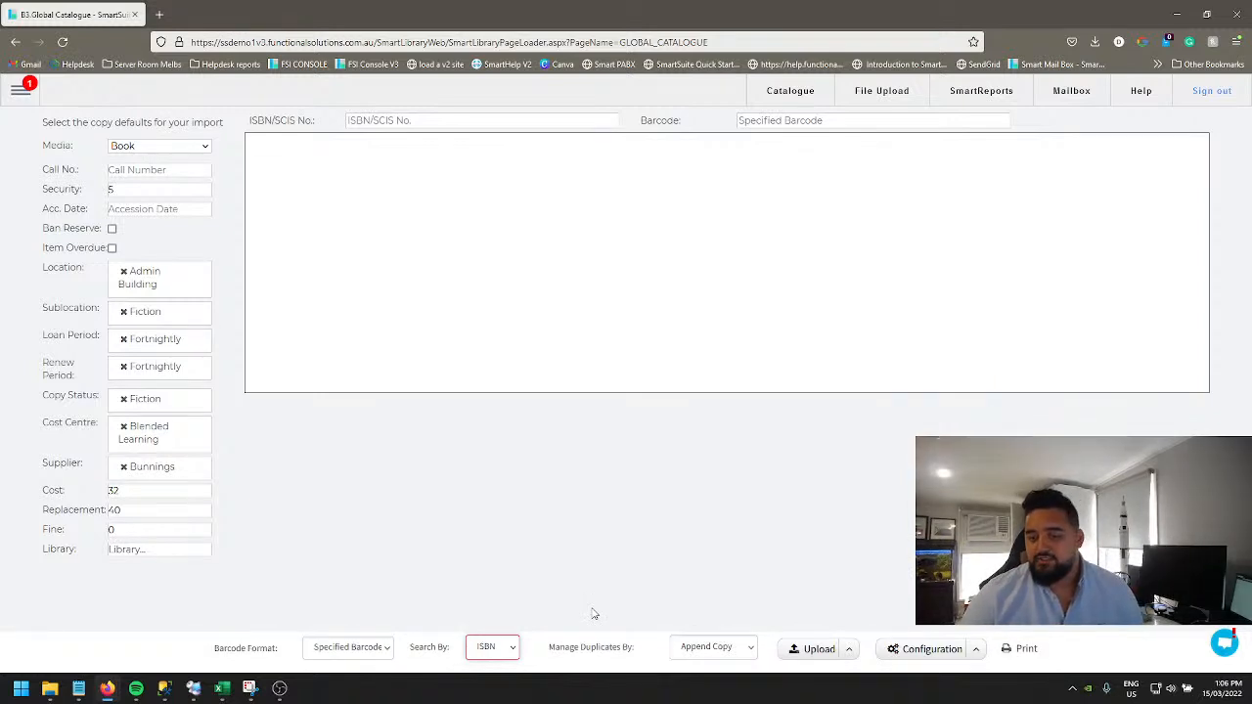
Step: Set duplicate handling for the import to Duplicate Record
{"action": "left_click", "coordinate": [434, 120]}
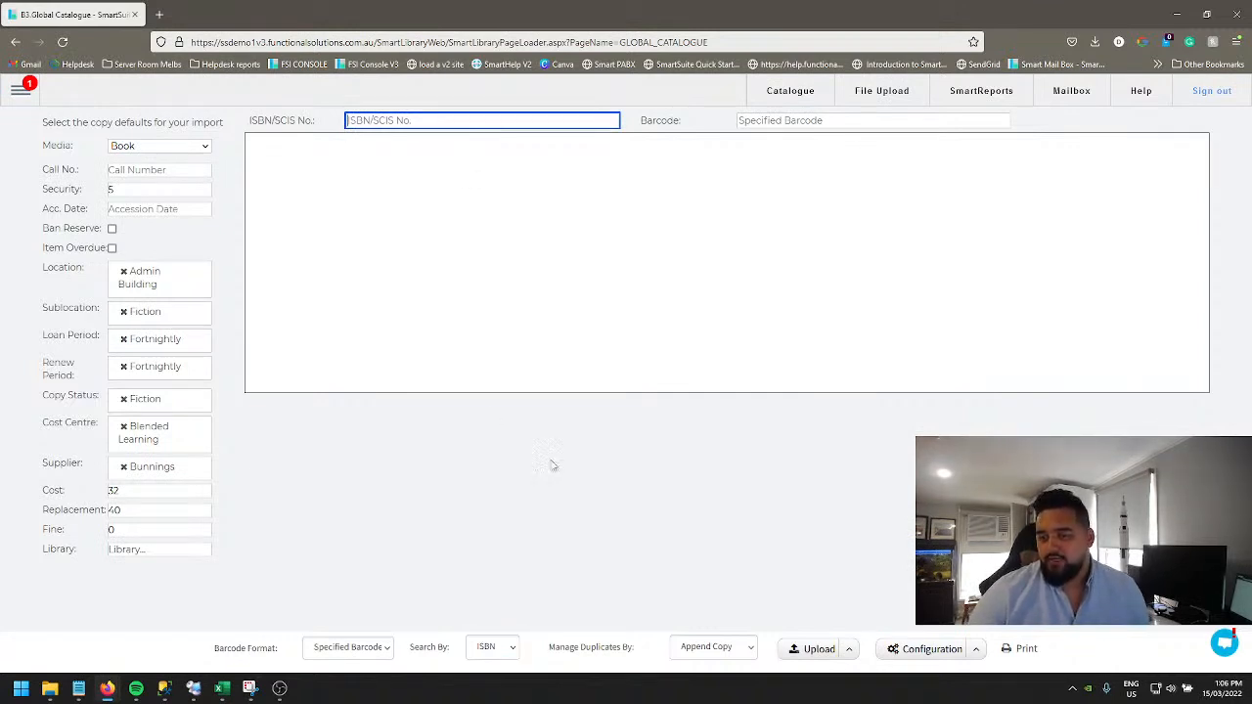
{"action": "left_click", "coordinate": [713, 651]}
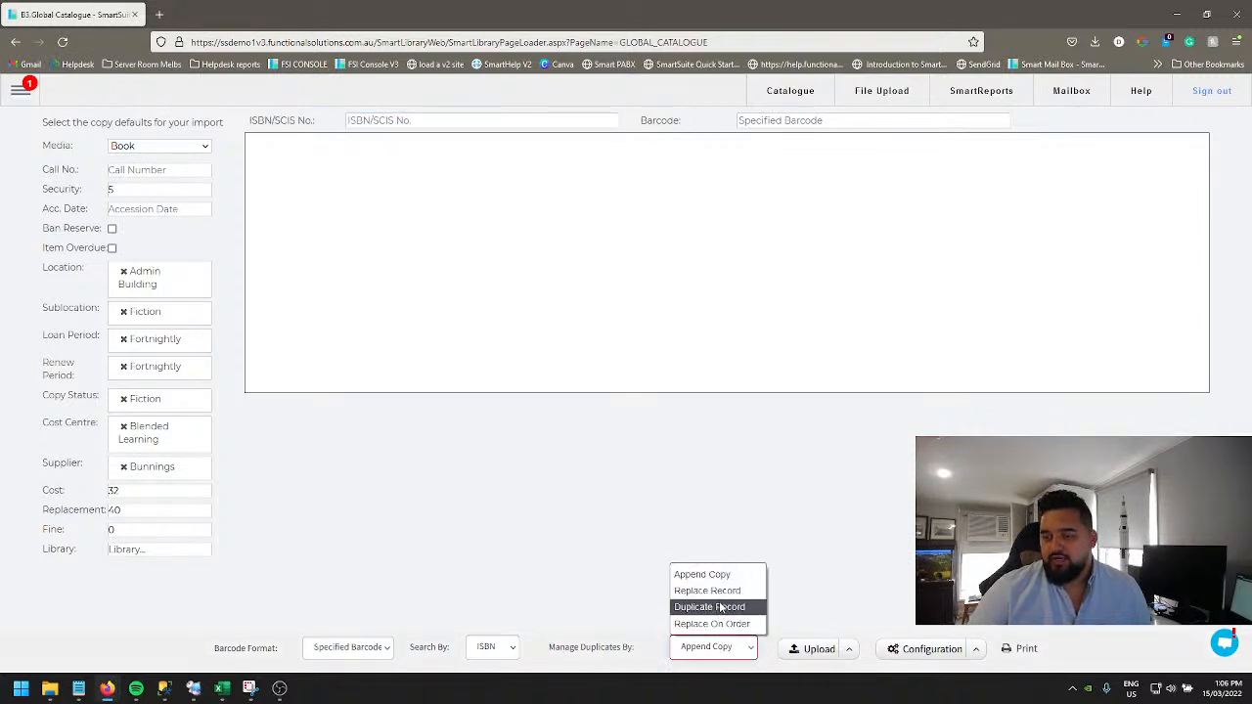
{"action": "left_click", "coordinate": [709, 607]}
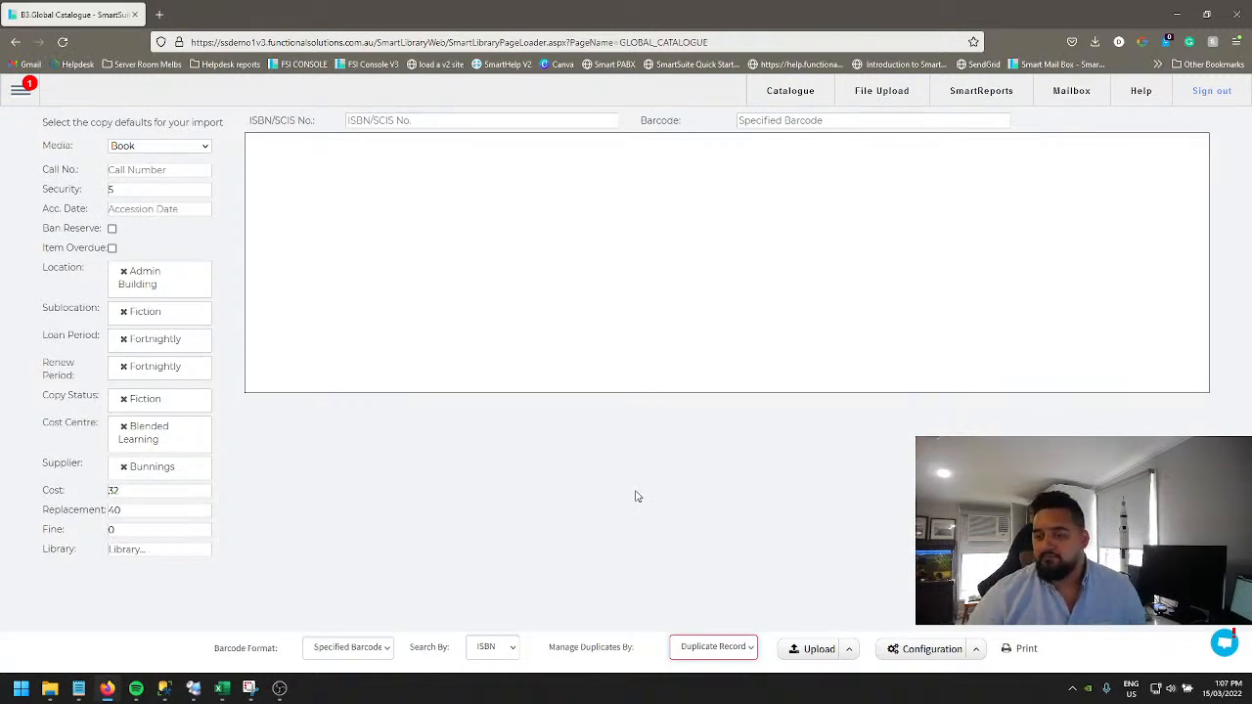
Step: Switch to Notepad to view the list of ISBNs to import, then return to the catalogue page
{"action": "left_click", "coordinate": [715, 650]}
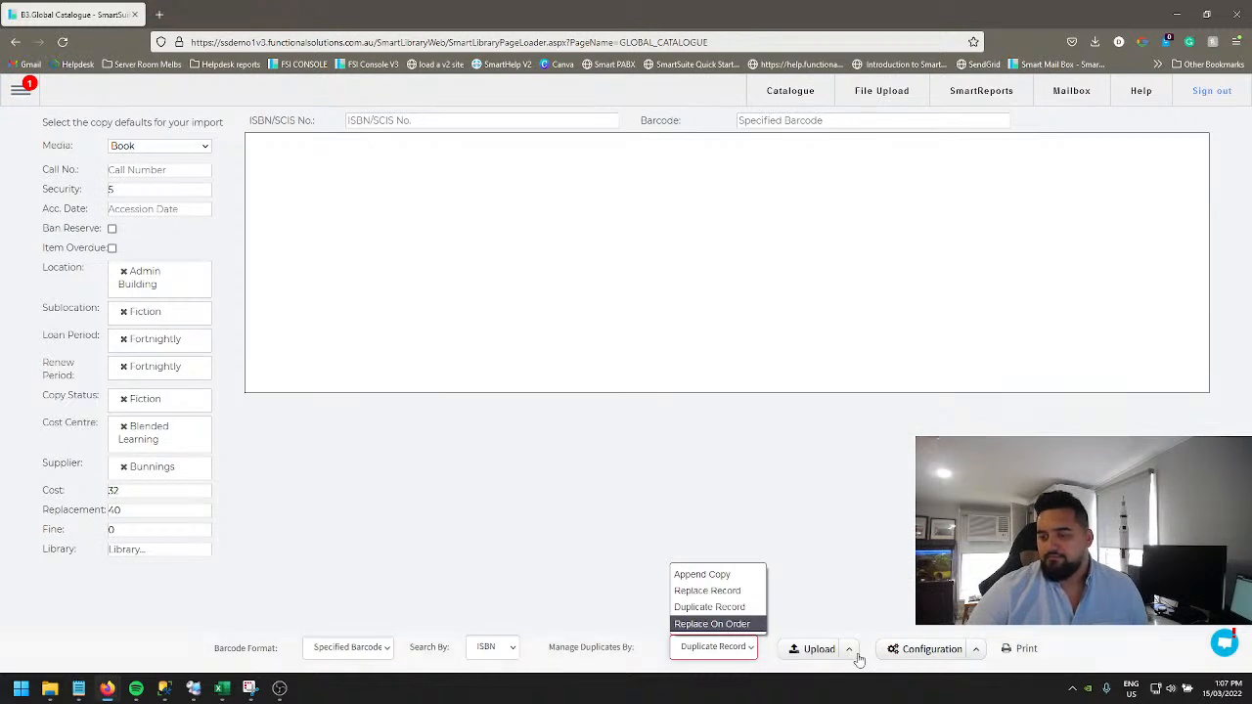
{"action": "left_click", "coordinate": [851, 599]}
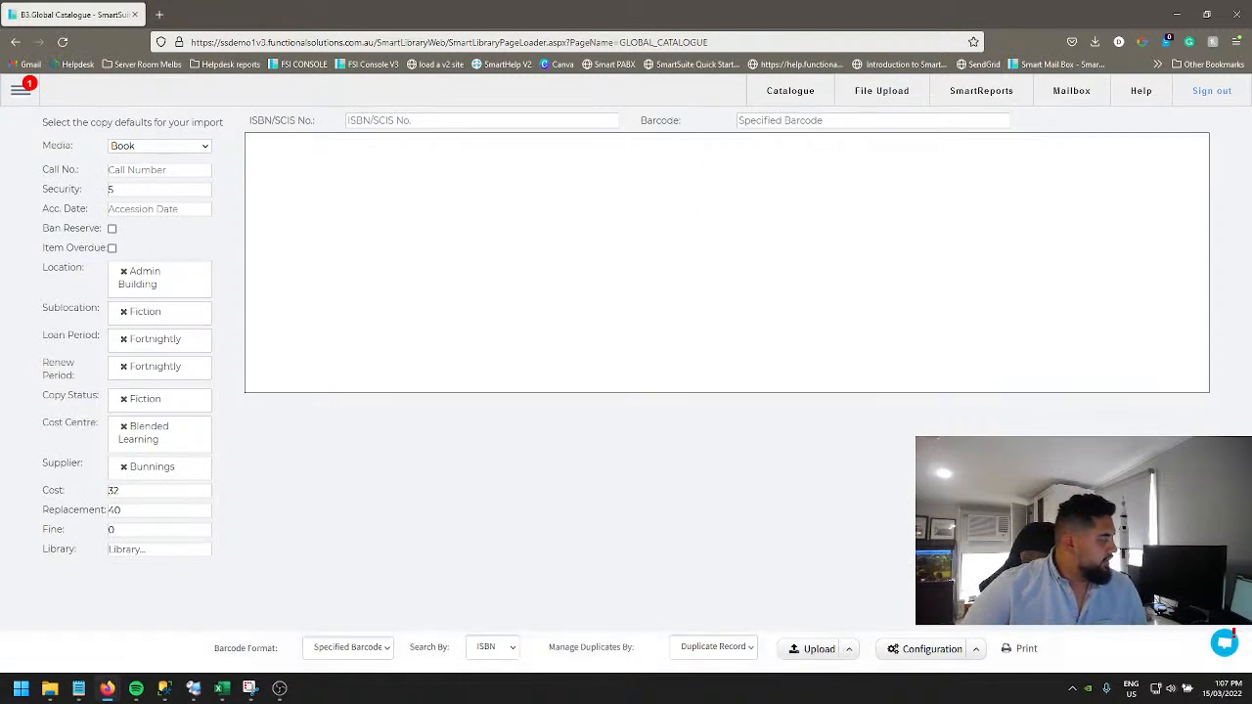
{"action": "key", "text": "alt+Tab"}
{"action": "left_click_drag", "start_coordinate": [0, 215], "coordinate": [458, 90]}
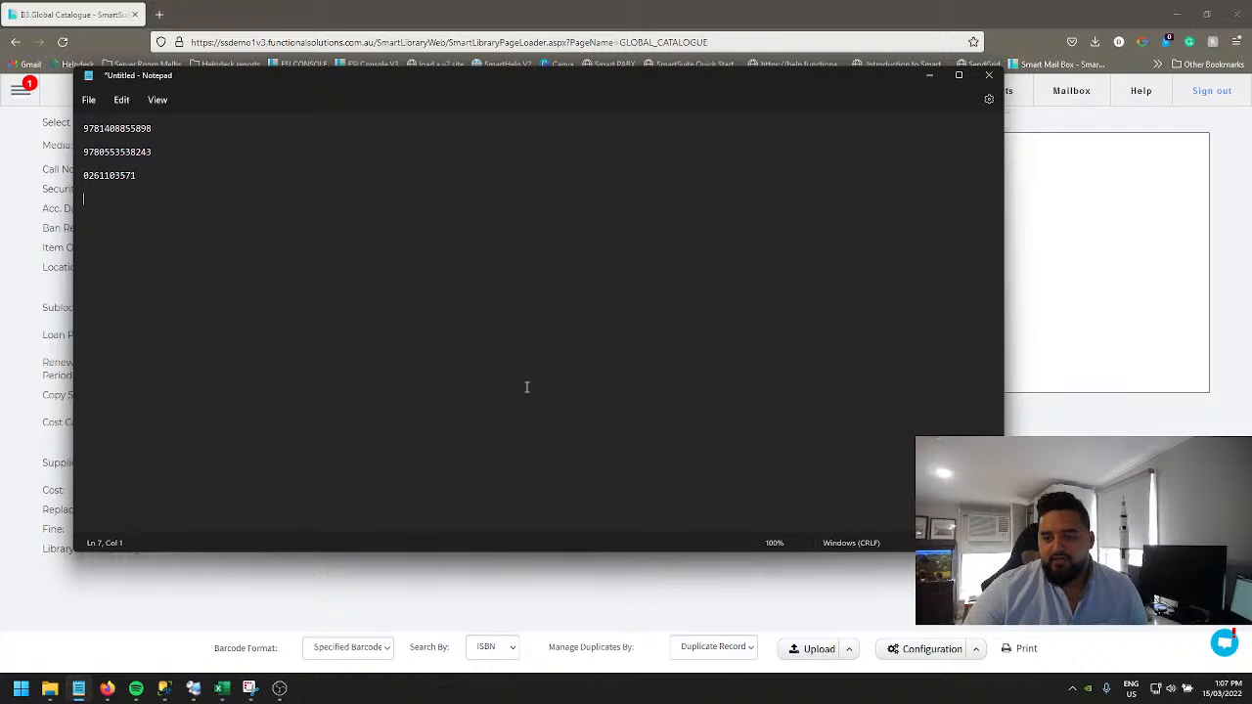
{"action": "left_click_drag", "start_coordinate": [497, 81], "coordinate": [0, 157]}
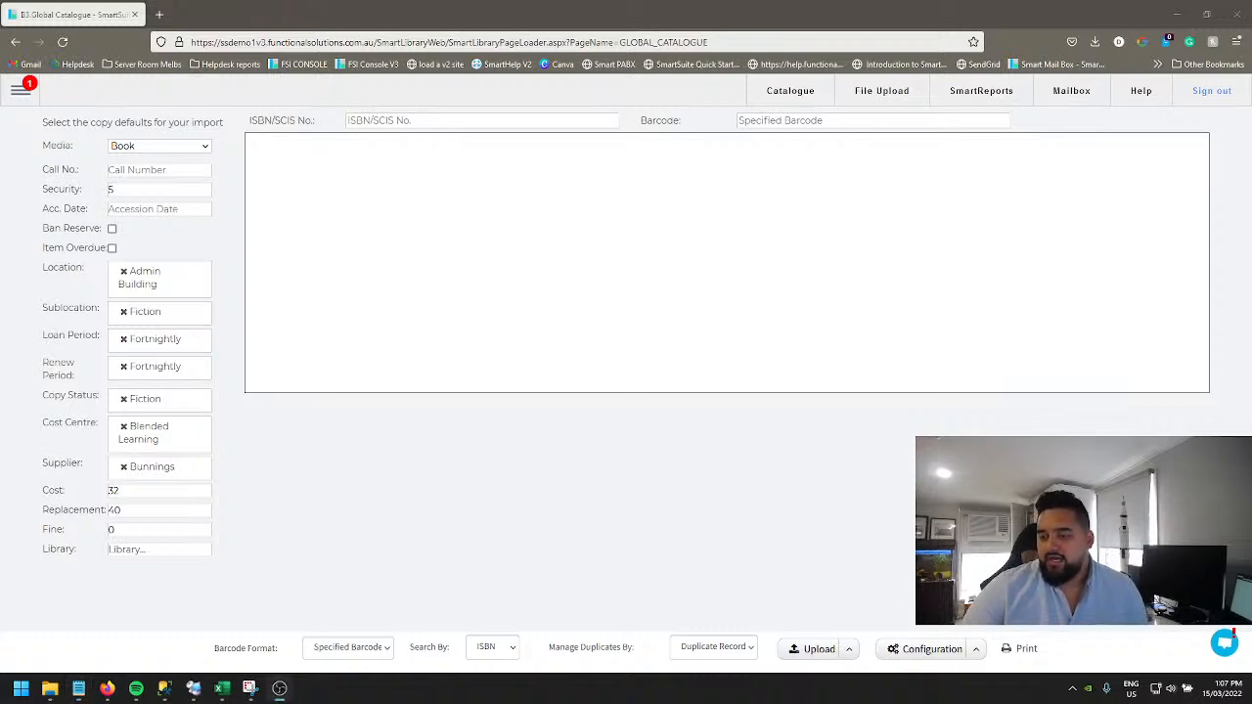
Step: Open the Z3950 Database configuration from the configuration options
{"action": "left_click", "coordinate": [973, 649]}
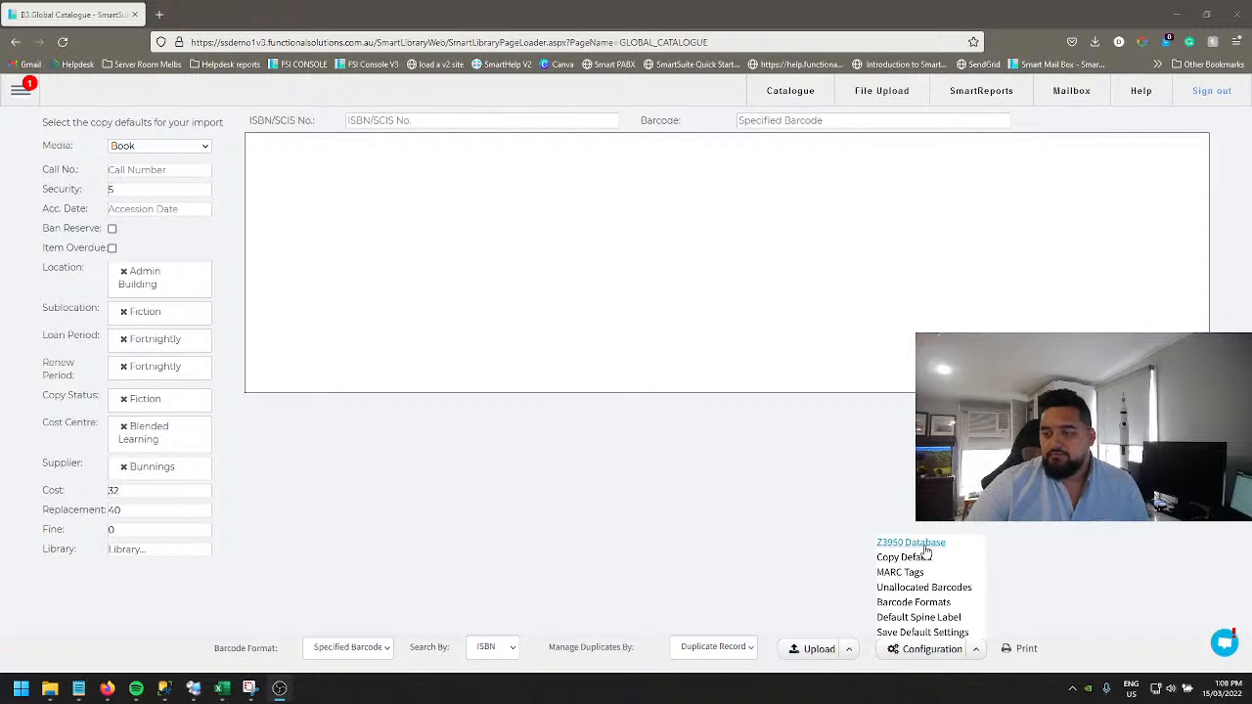
{"action": "left_click", "coordinate": [974, 654]}
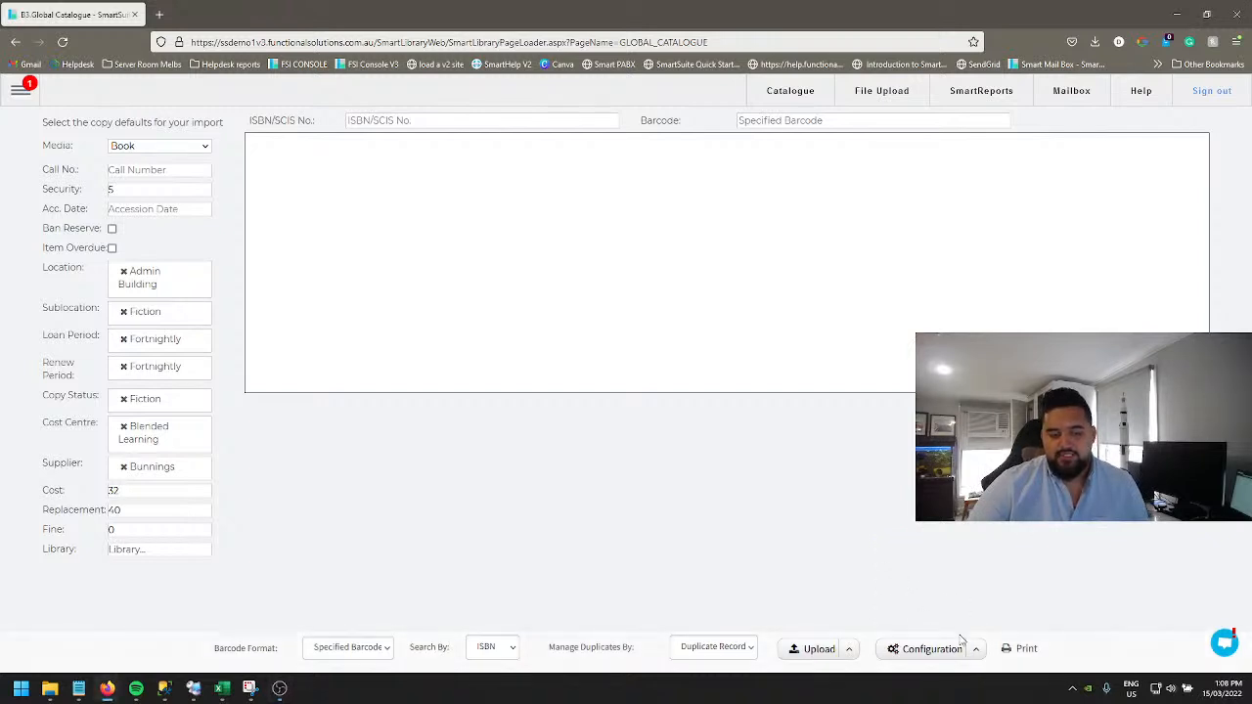
{"action": "left_click", "coordinate": [974, 650]}
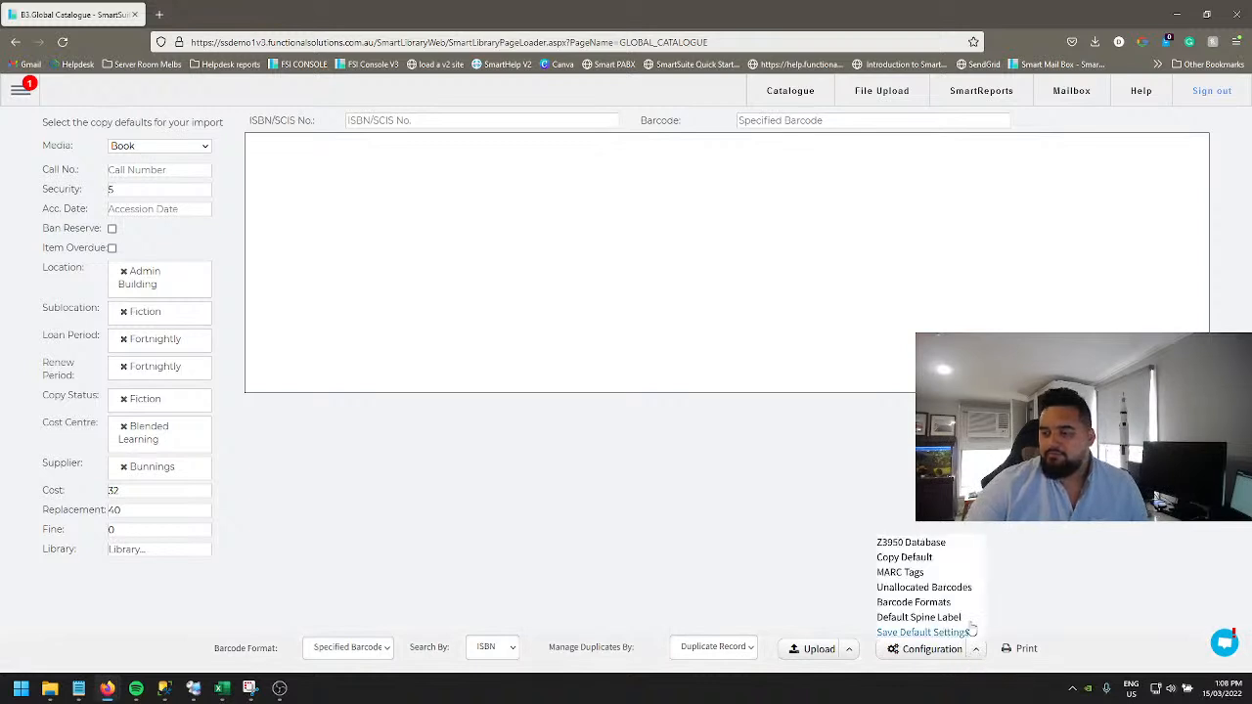
{"action": "left_click", "coordinate": [913, 546]}
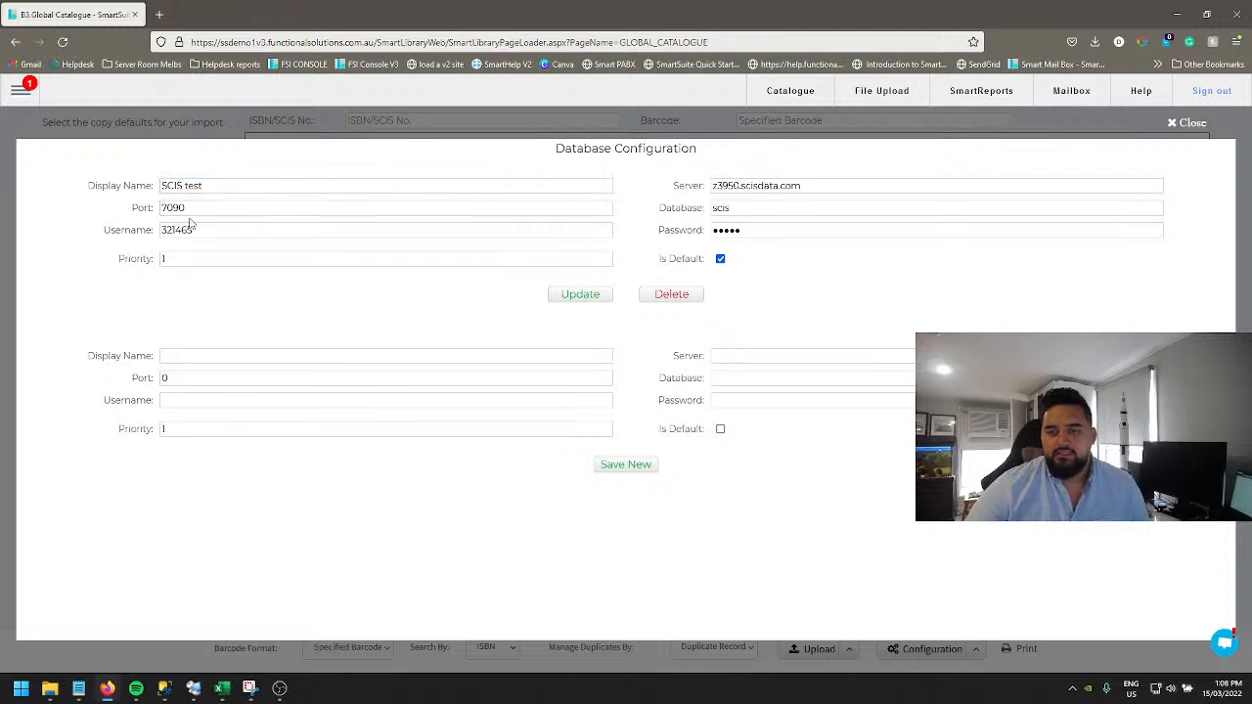
Step: Review the SCIS server, database, username and password settings, then close the database configuration
{"action": "left_click", "coordinate": [810, 184]}
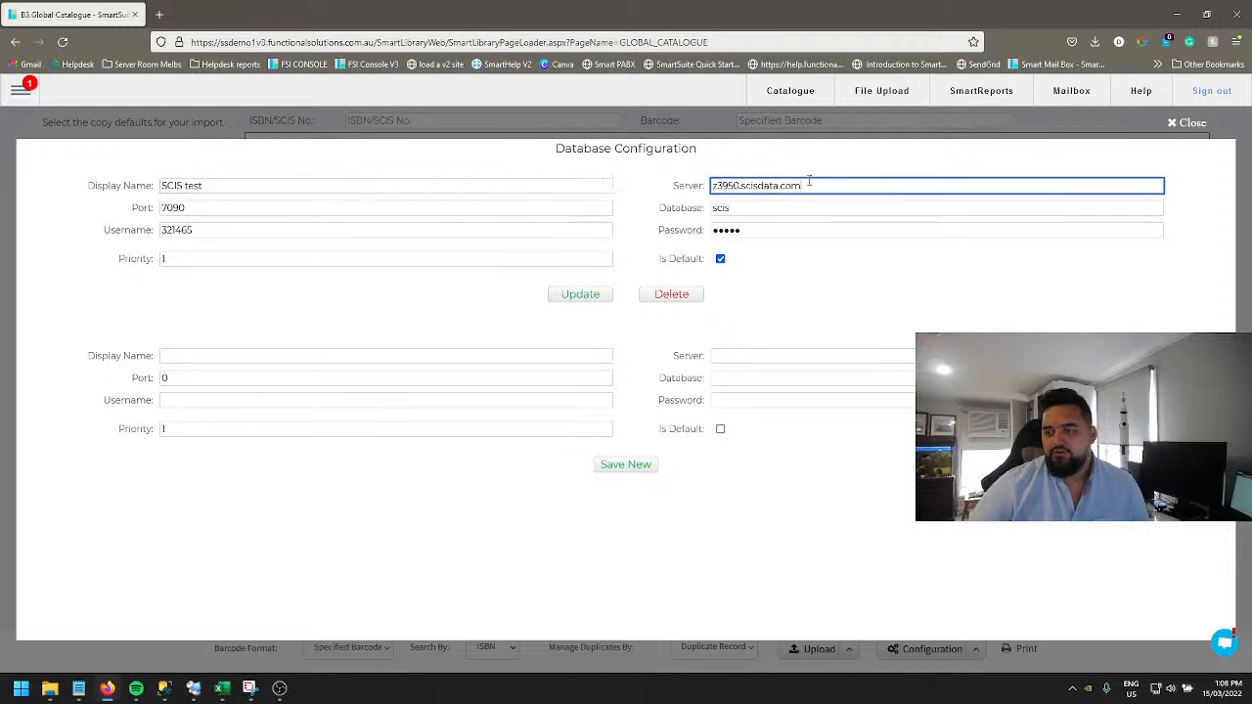
{"action": "left_click", "coordinate": [788, 207]}
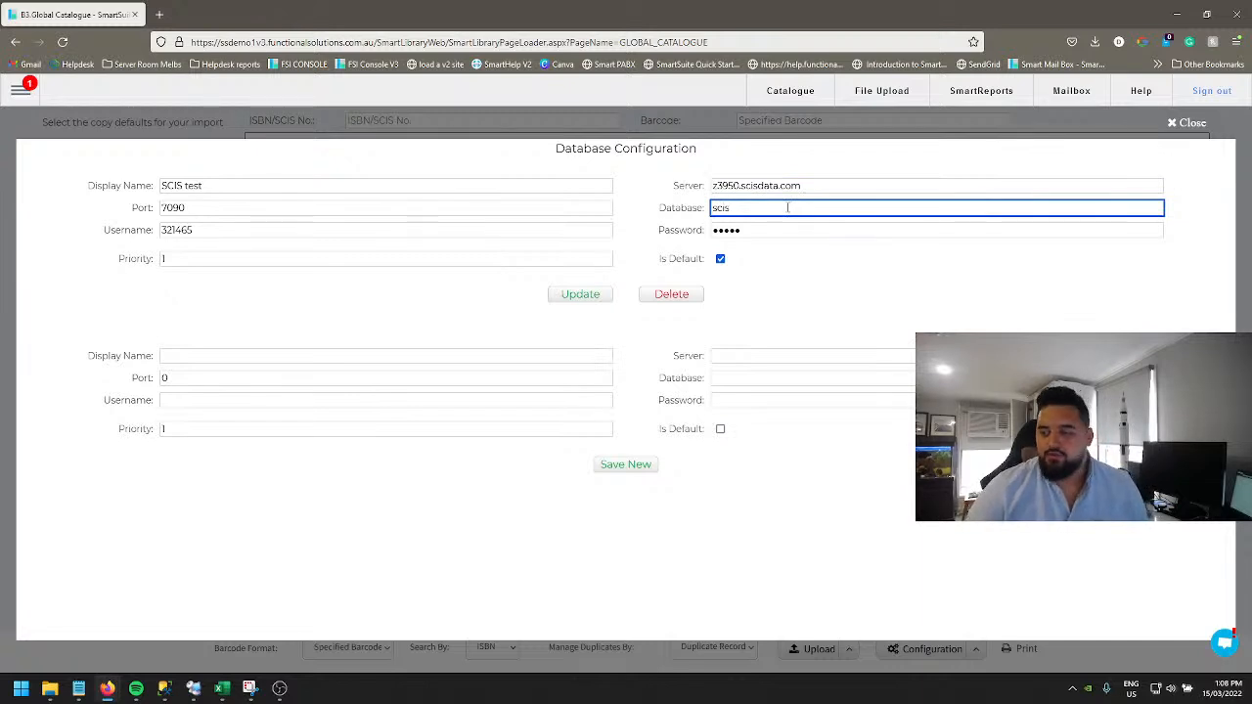
{"action": "left_click", "coordinate": [242, 235]}
{"action": "left_click", "coordinate": [773, 230]}
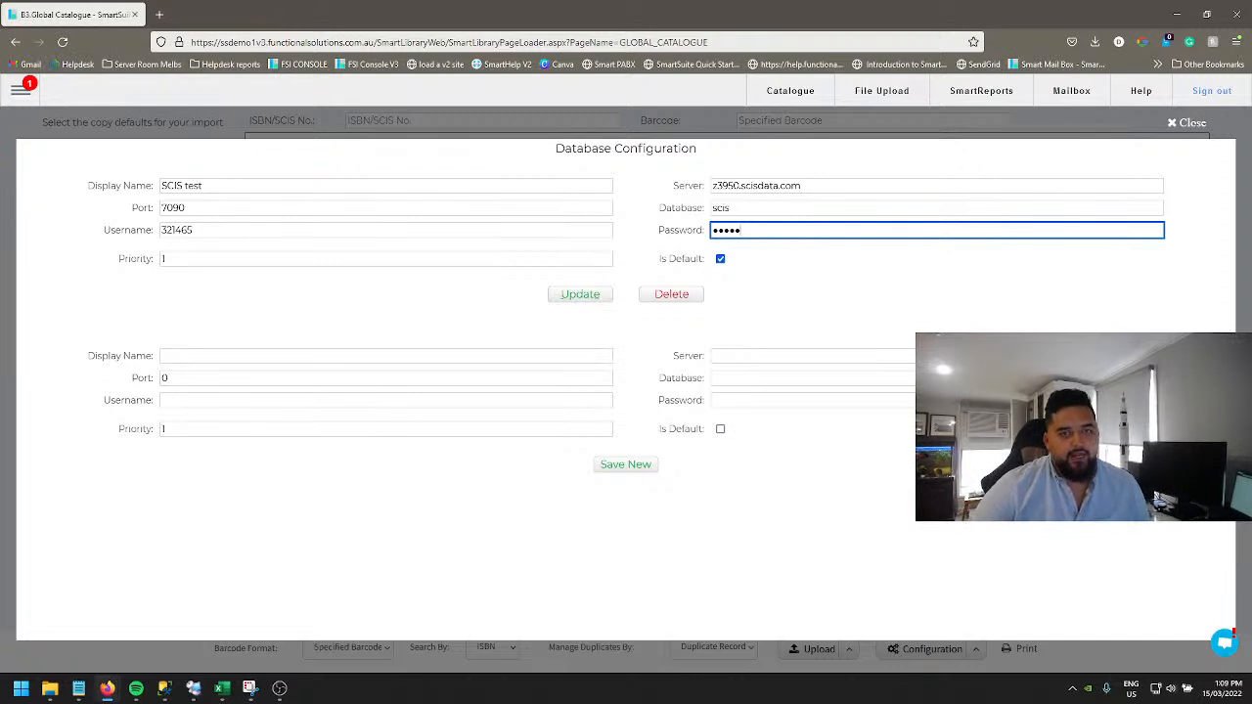
{"action": "left_click", "coordinate": [1190, 122]}
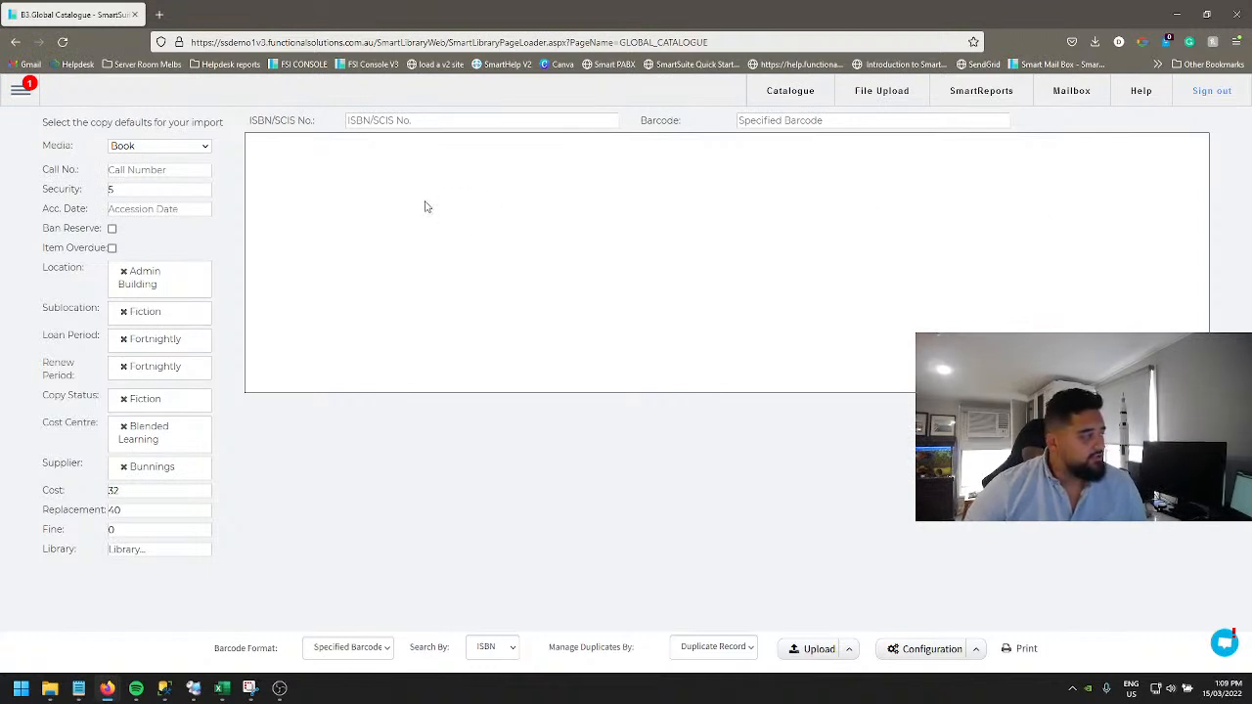
Step: Open a new browser tab, search the web for scisdata and open the SCIS home page
{"action": "left_click", "coordinate": [159, 14]}
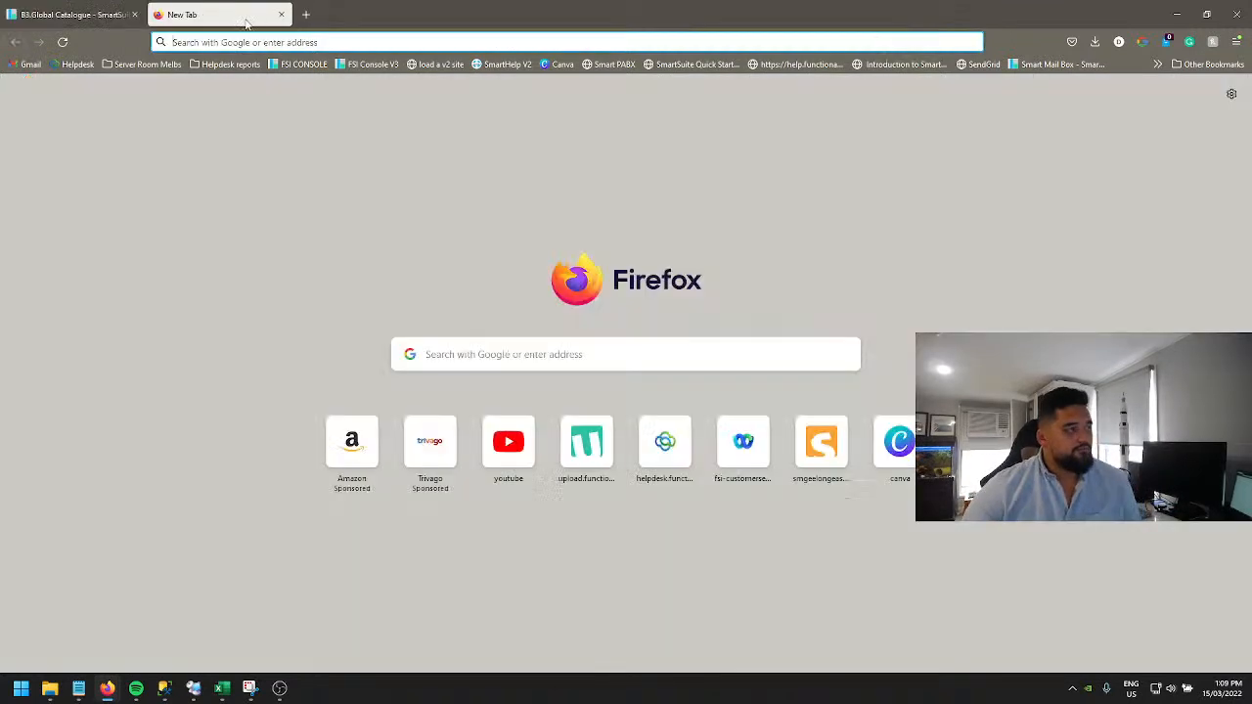
{"action": "left_click", "coordinate": [293, 41]}
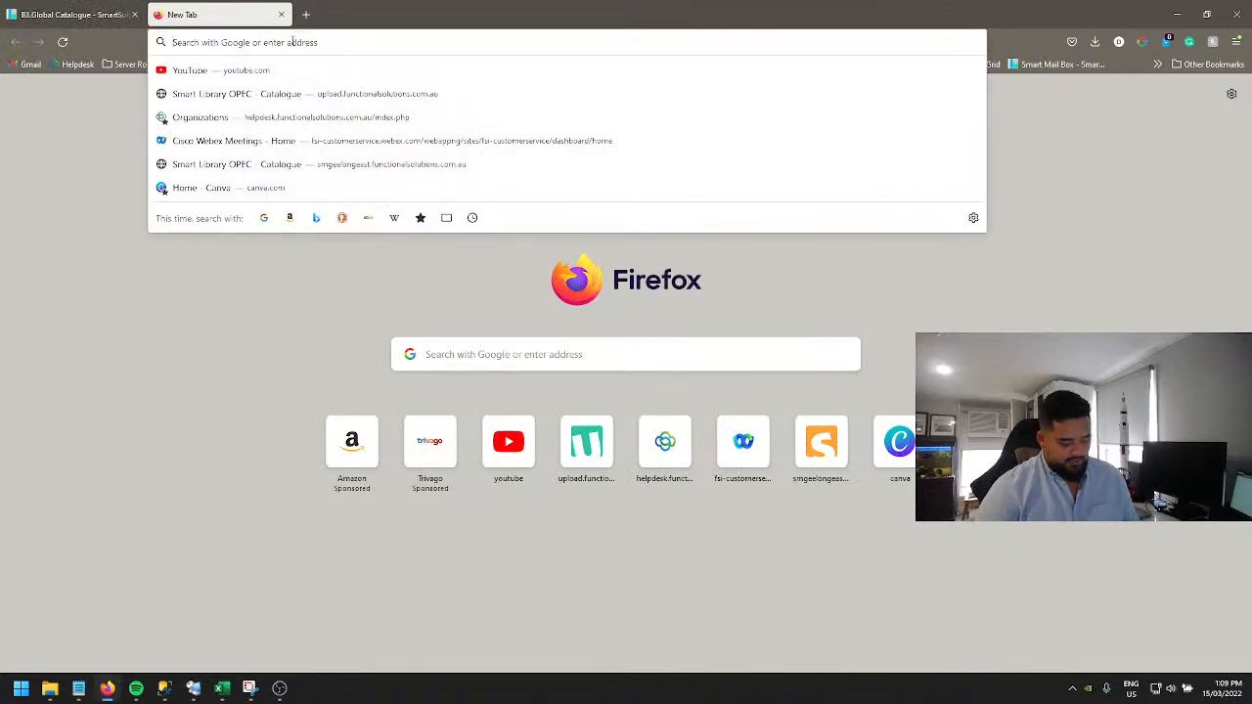
{"action": "type", "text": "scisdata"}
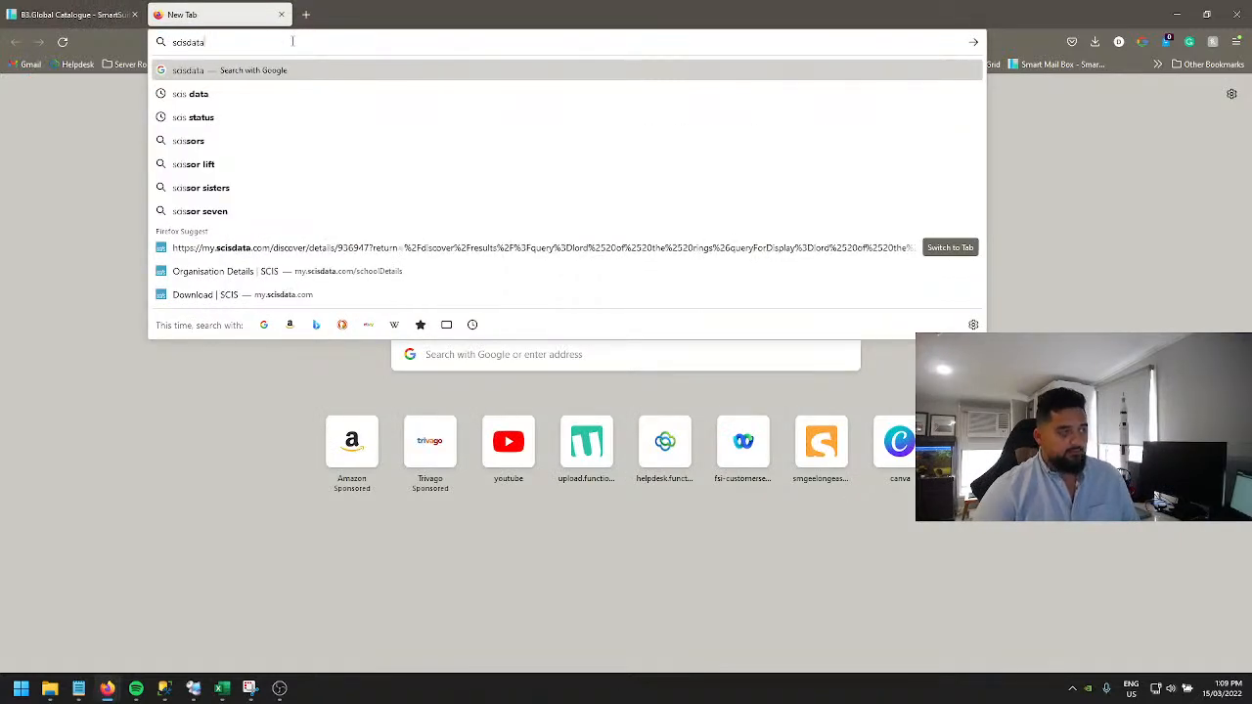
{"action": "key", "text": "Return"}
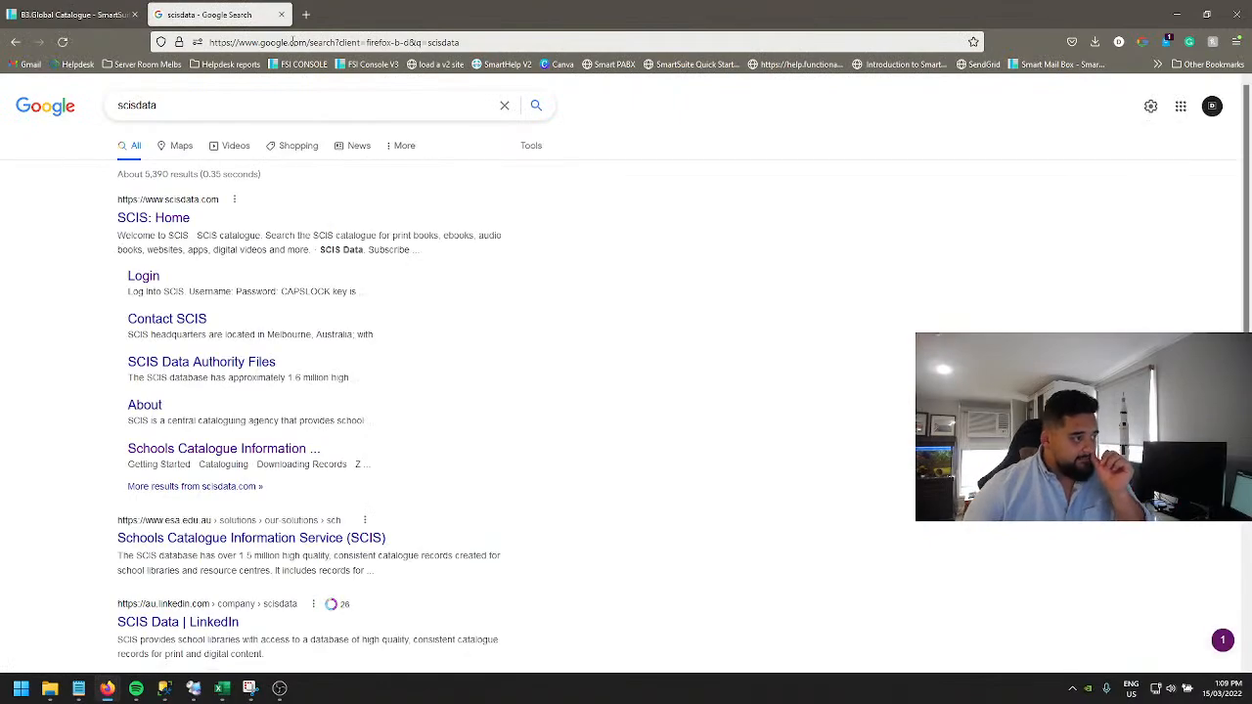
{"action": "left_click", "coordinate": [152, 219]}
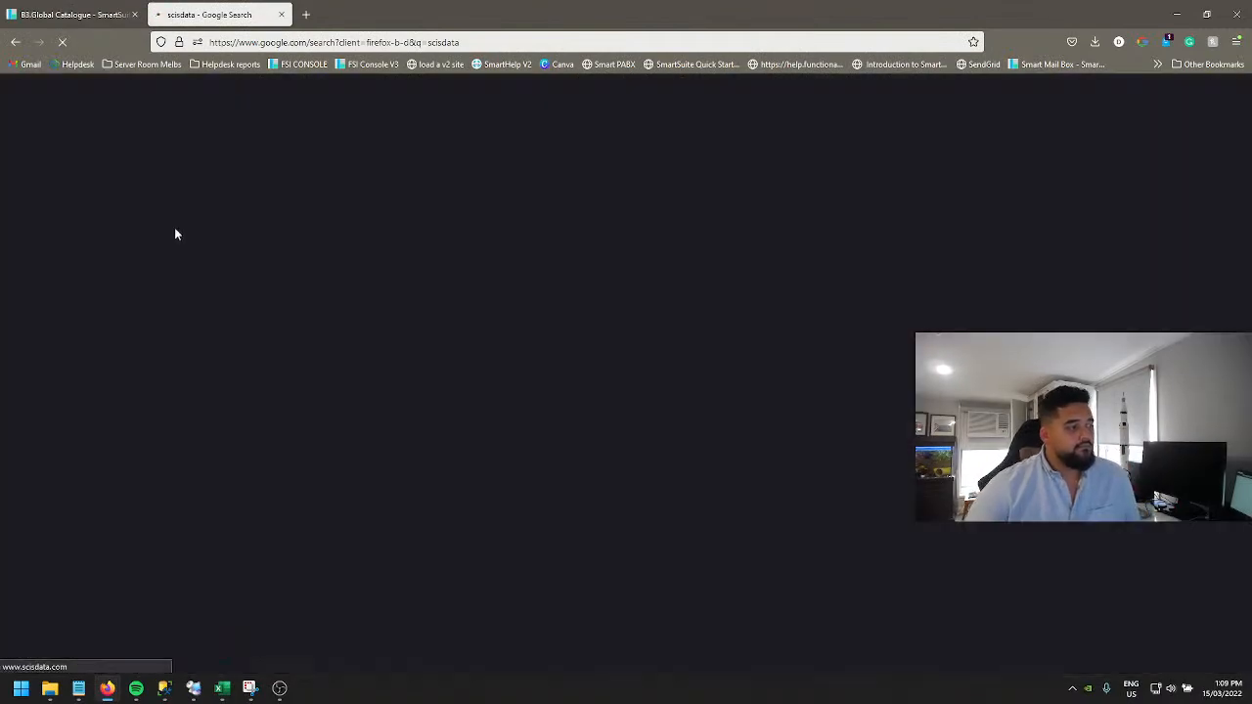
Step: Find and read the SCIS help article on how to set up Z39.50, including retrieving the Z39.50 username and password
{"action": "scroll", "coordinate": [783, 431], "scroll_direction": "down", "scroll_amount": 10}
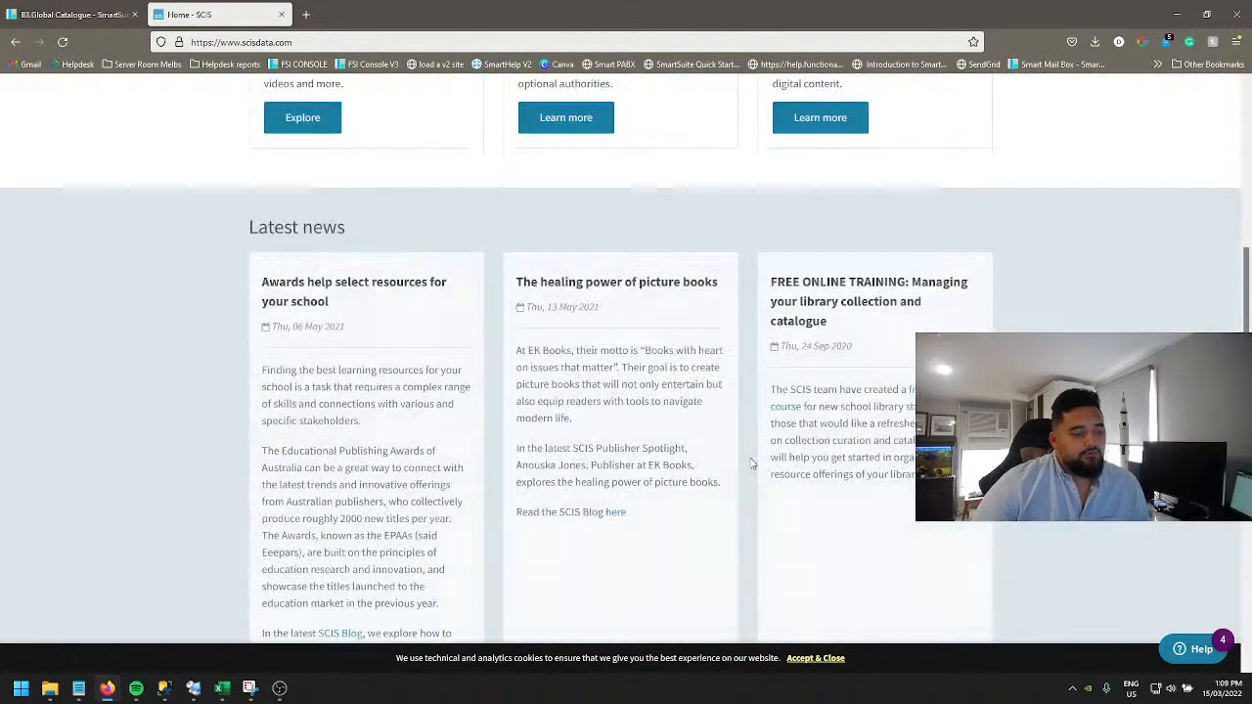
{"action": "scroll", "coordinate": [751, 463], "scroll_direction": "down", "scroll_amount": 10}
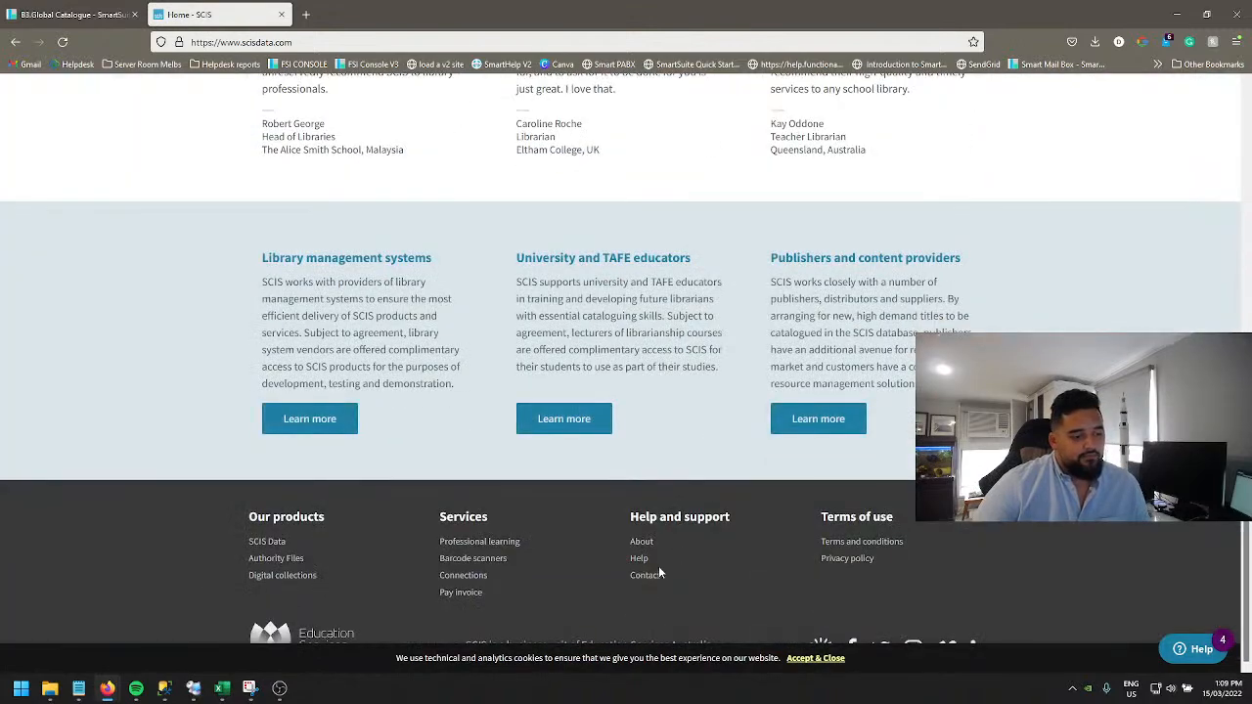
{"action": "left_click", "coordinate": [640, 559]}
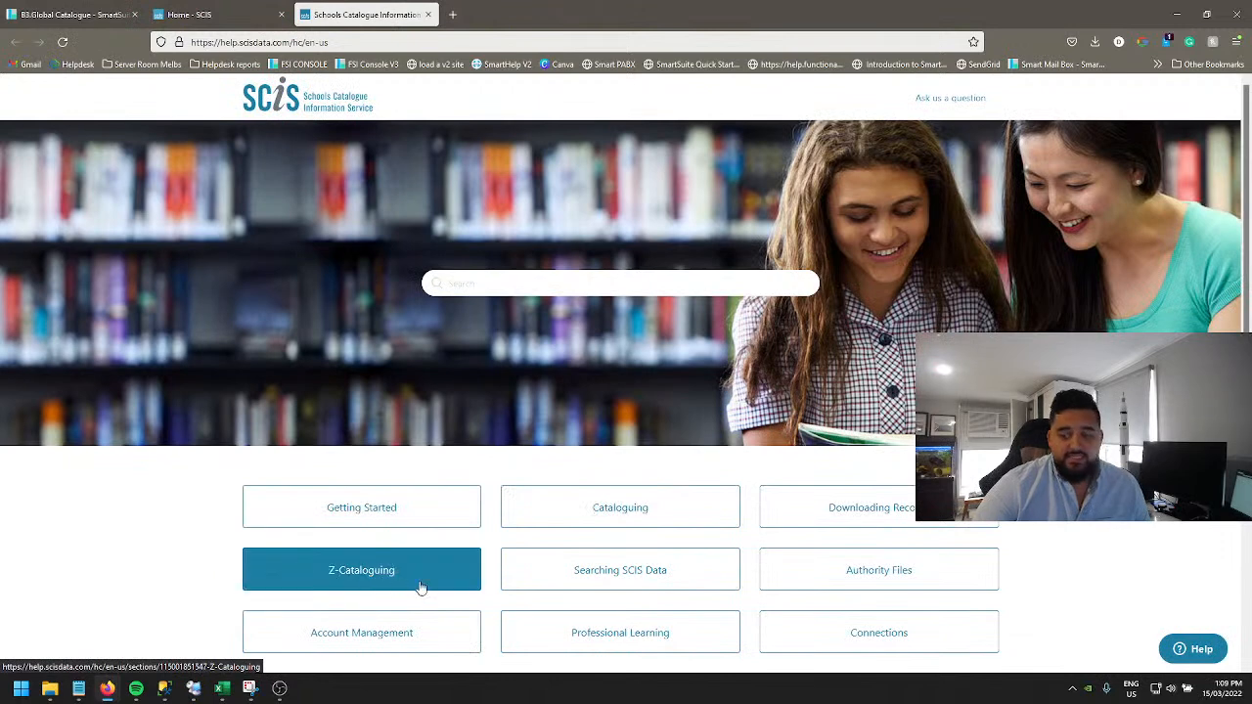
{"action": "left_click", "coordinate": [345, 580]}
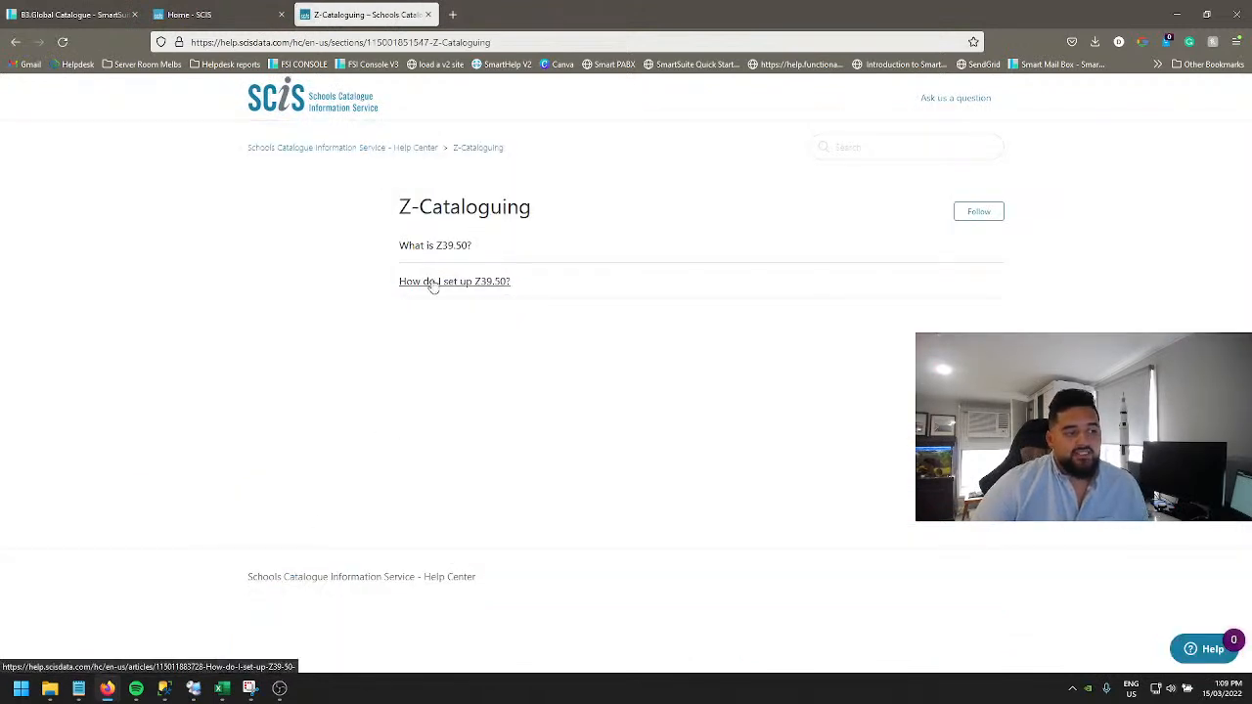
{"action": "left_click", "coordinate": [482, 290]}
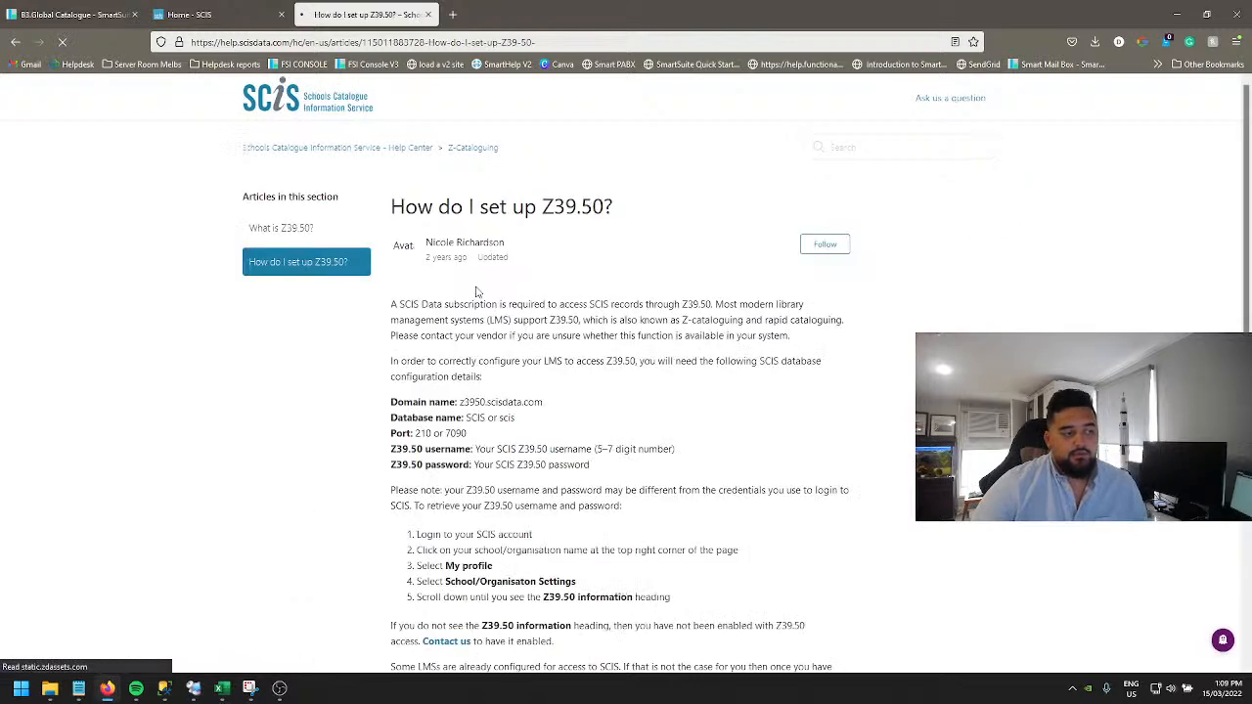
{"action": "scroll", "coordinate": [484, 414], "scroll_direction": "down", "scroll_amount": 1}
{"action": "scroll", "coordinate": [487, 418], "scroll_direction": "down", "scroll_amount": 1}
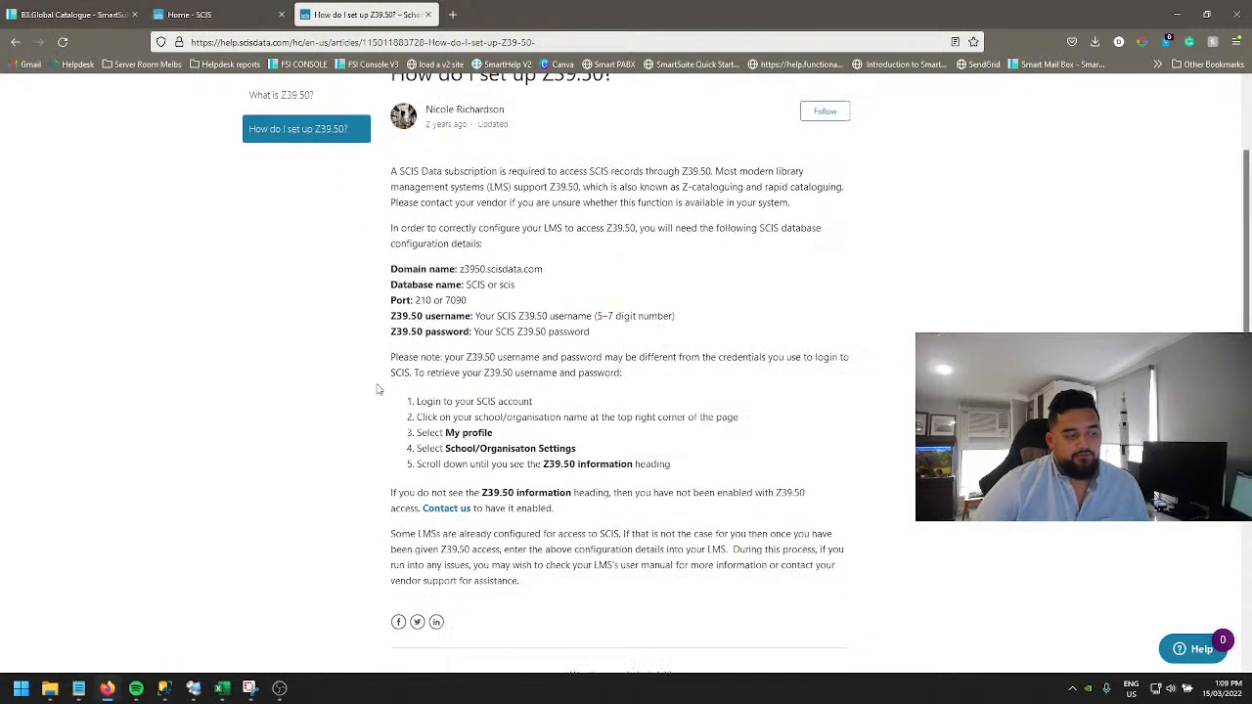
{"action": "left_click_drag", "start_coordinate": [415, 401], "coordinate": [723, 472]}
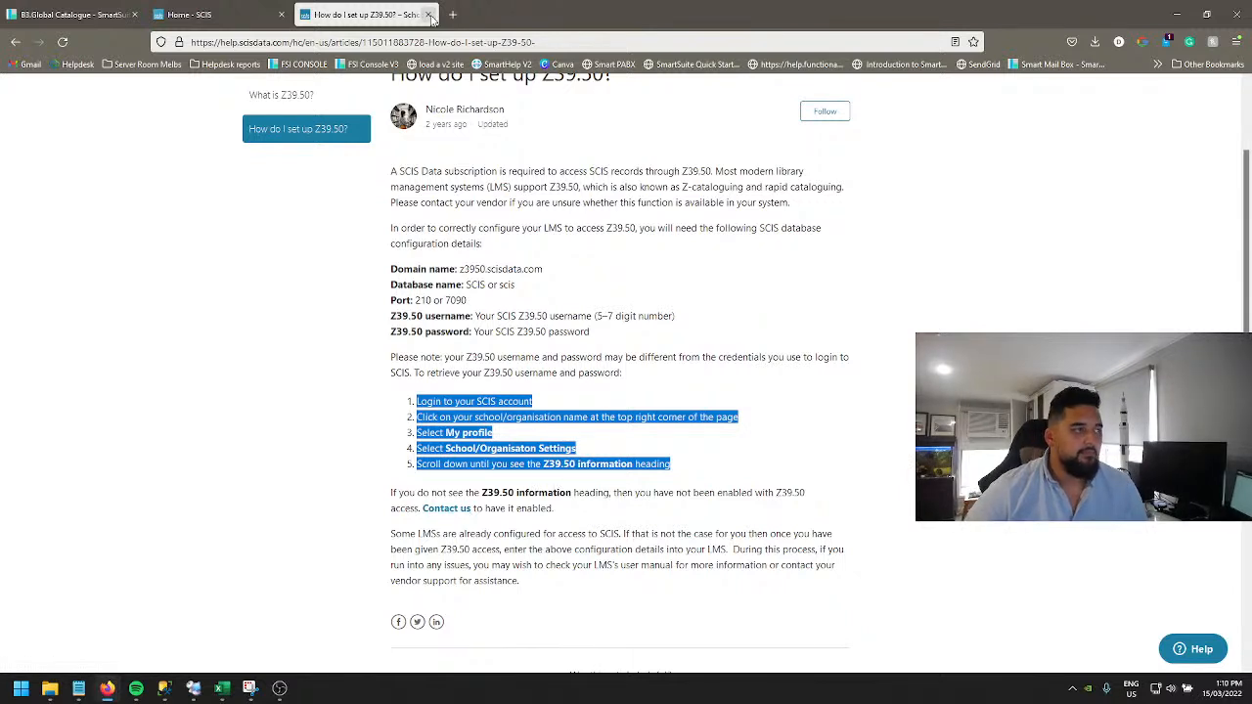
Step: Close the SCIS tabs and reopen the Z3950 database configuration to check the username and password fields, then close it
{"action": "left_click", "coordinate": [281, 14]}
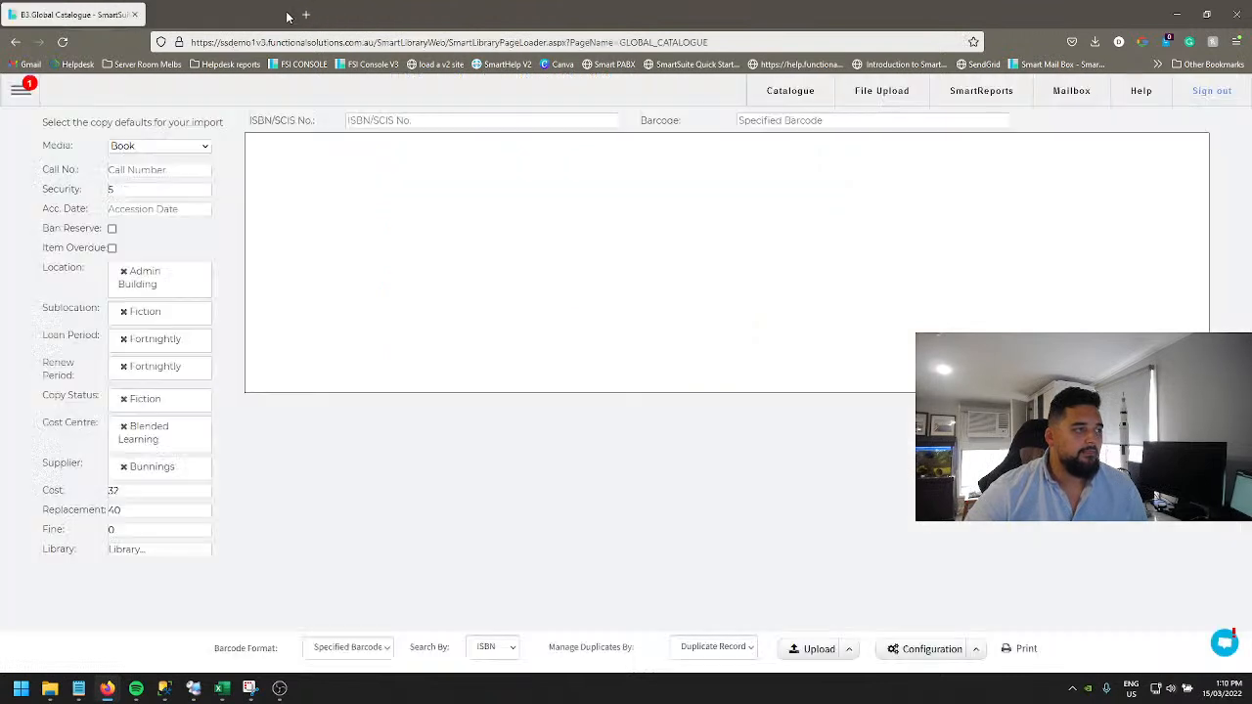
{"action": "left_click", "coordinate": [281, 14]}
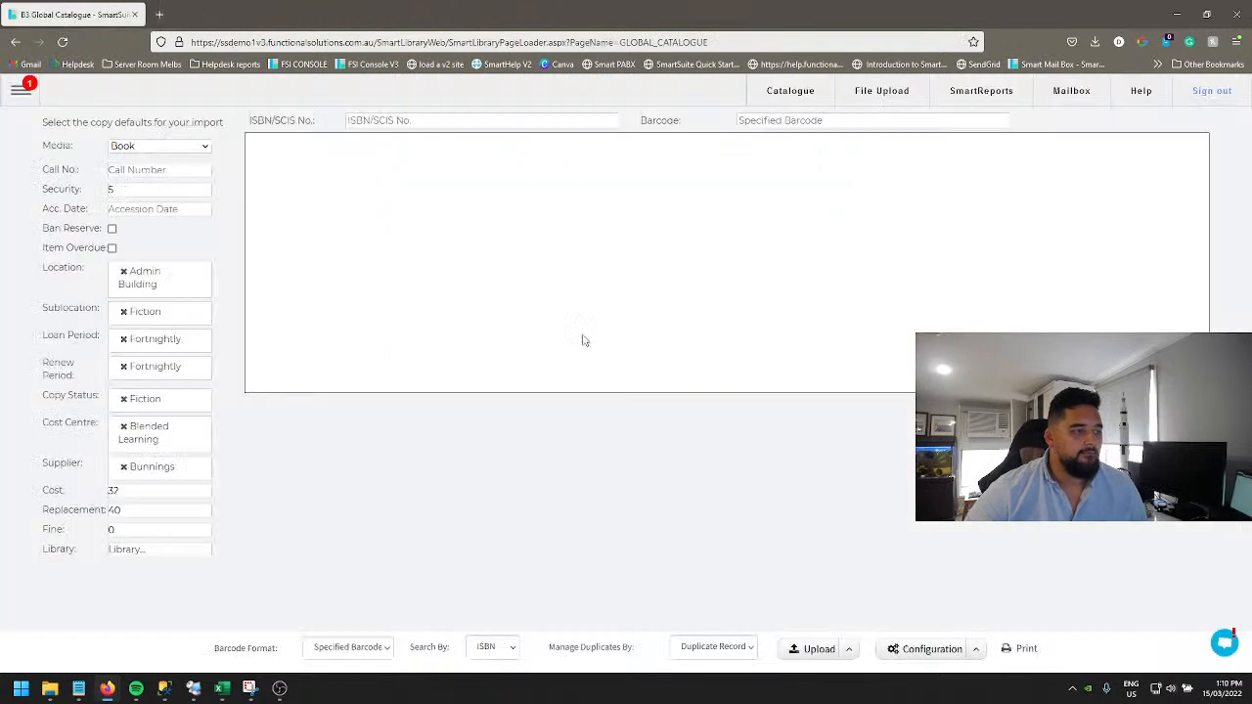
{"action": "left_click", "coordinate": [975, 648]}
{"action": "left_click", "coordinate": [919, 542]}
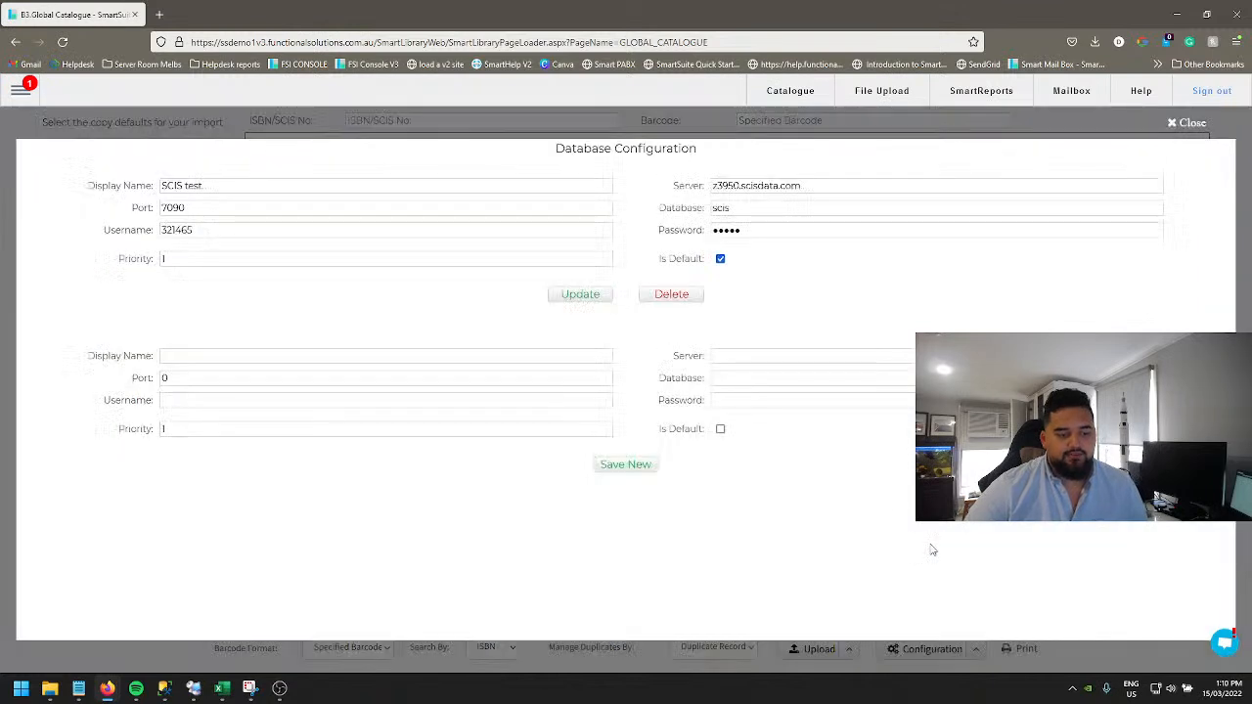
{"action": "left_click", "coordinate": [742, 230]}
{"action": "left_click", "coordinate": [419, 231]}
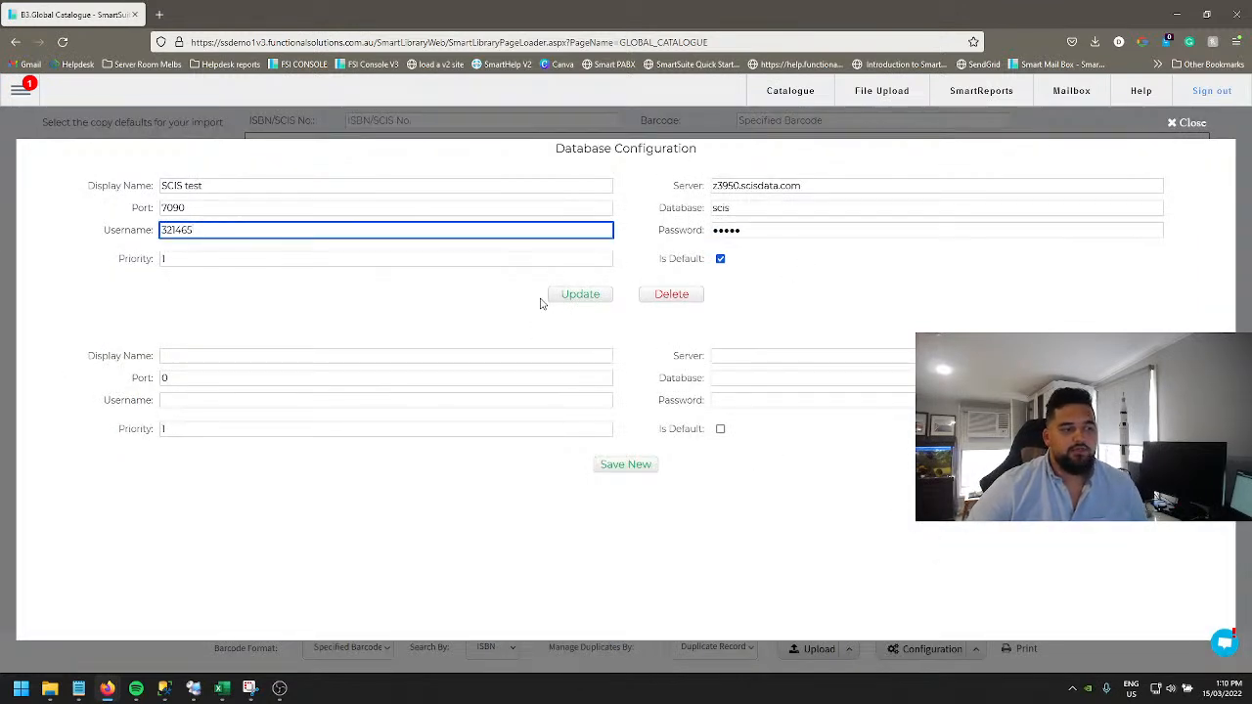
{"action": "left_click", "coordinate": [1185, 122]}
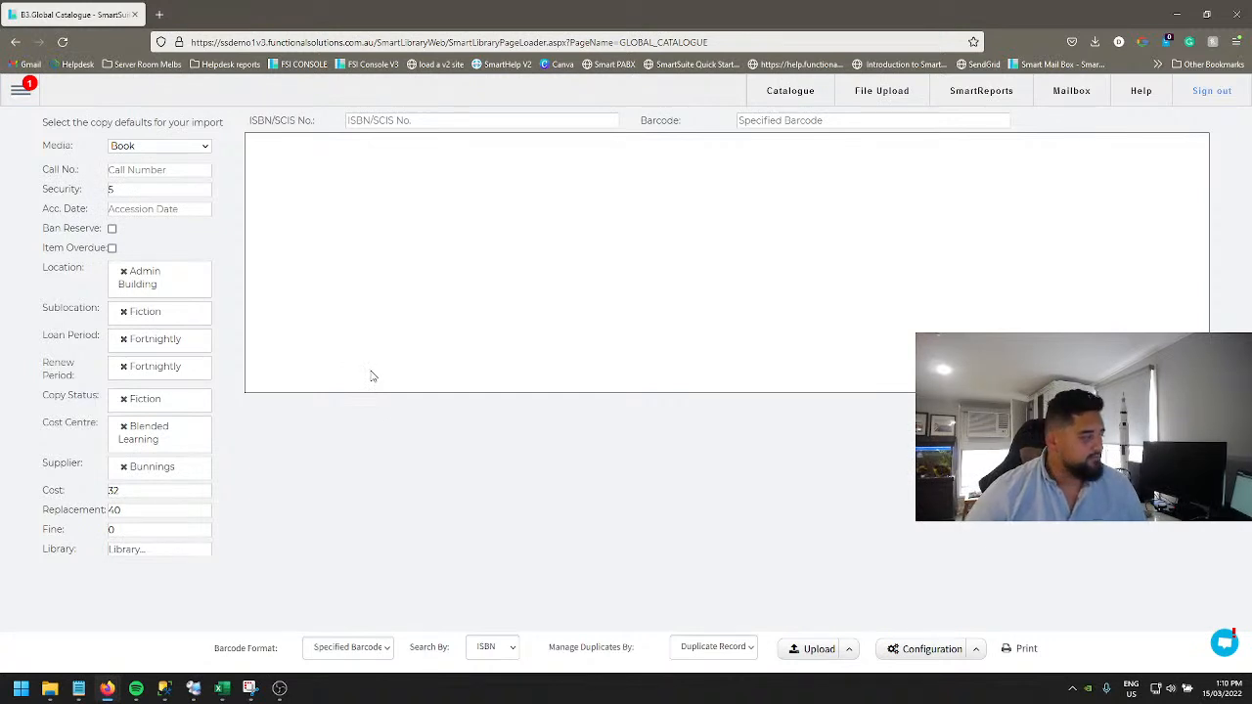
{"action": "key", "text": "alt+Tab"}
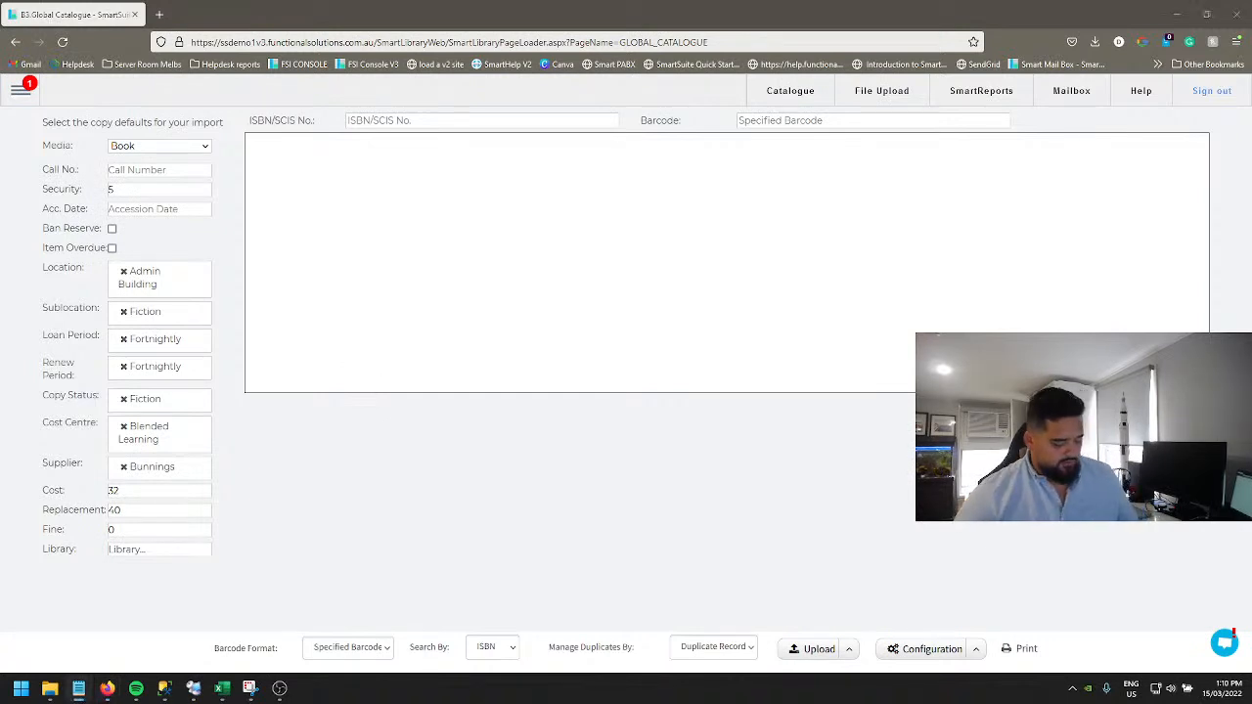
{"action": "left_click", "coordinate": [432, 120]}
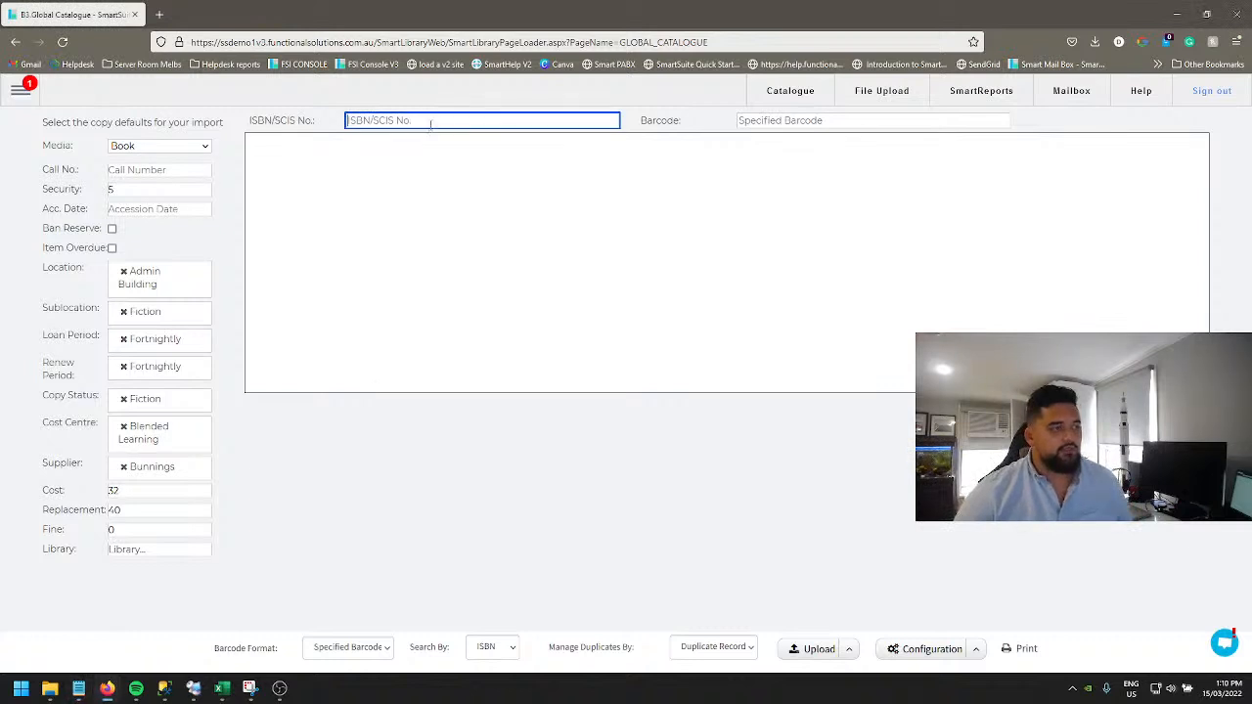
{"action": "key", "text": "ctrl+v"}
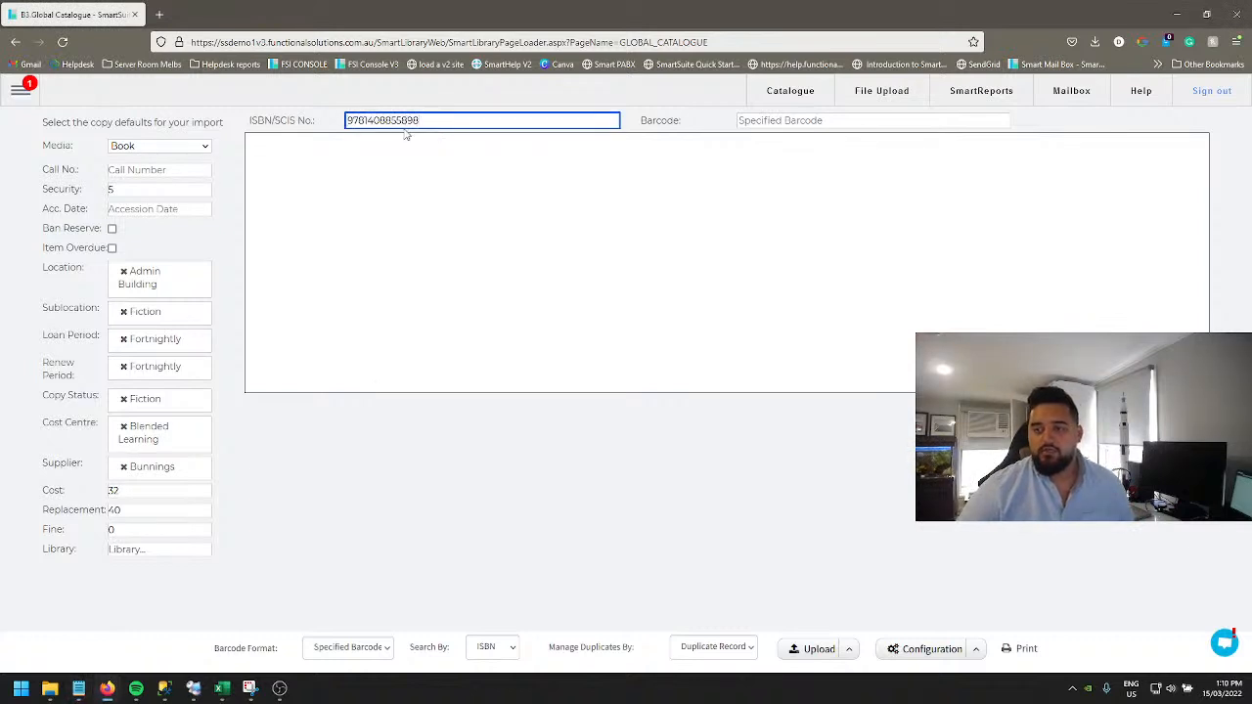
{"action": "left_click", "coordinate": [867, 123]}
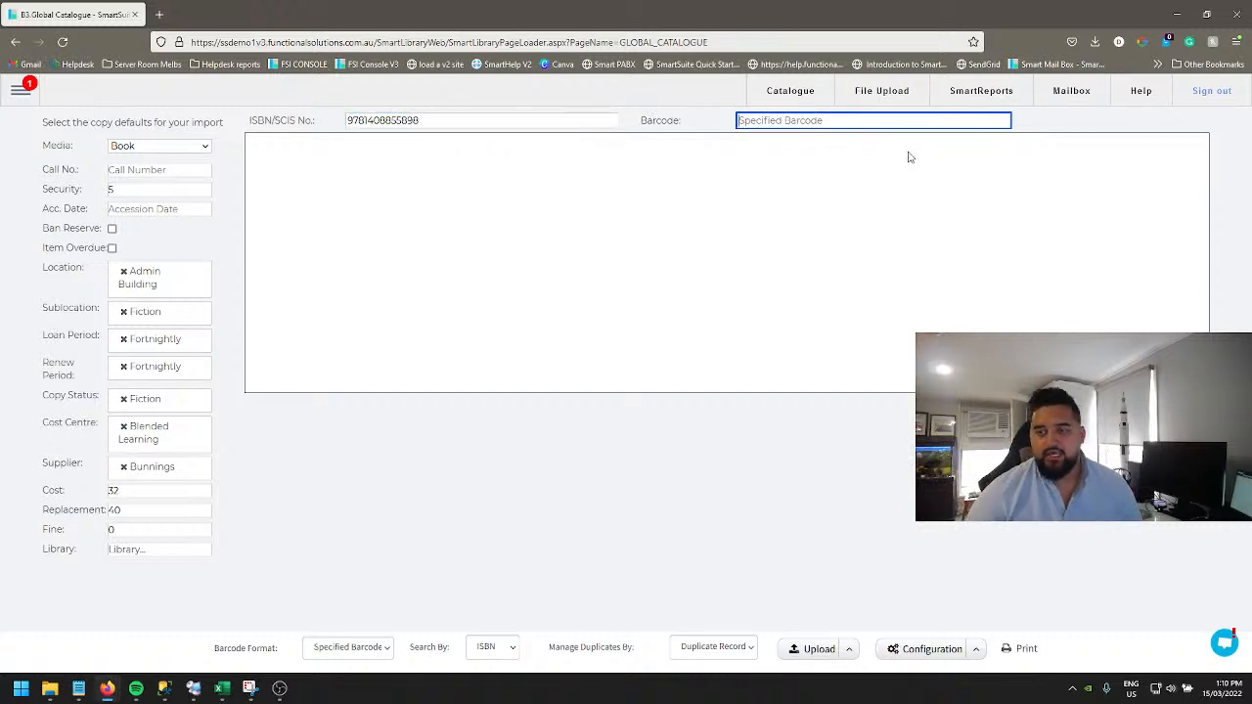
{"action": "key", "text": "ctrl+v"}
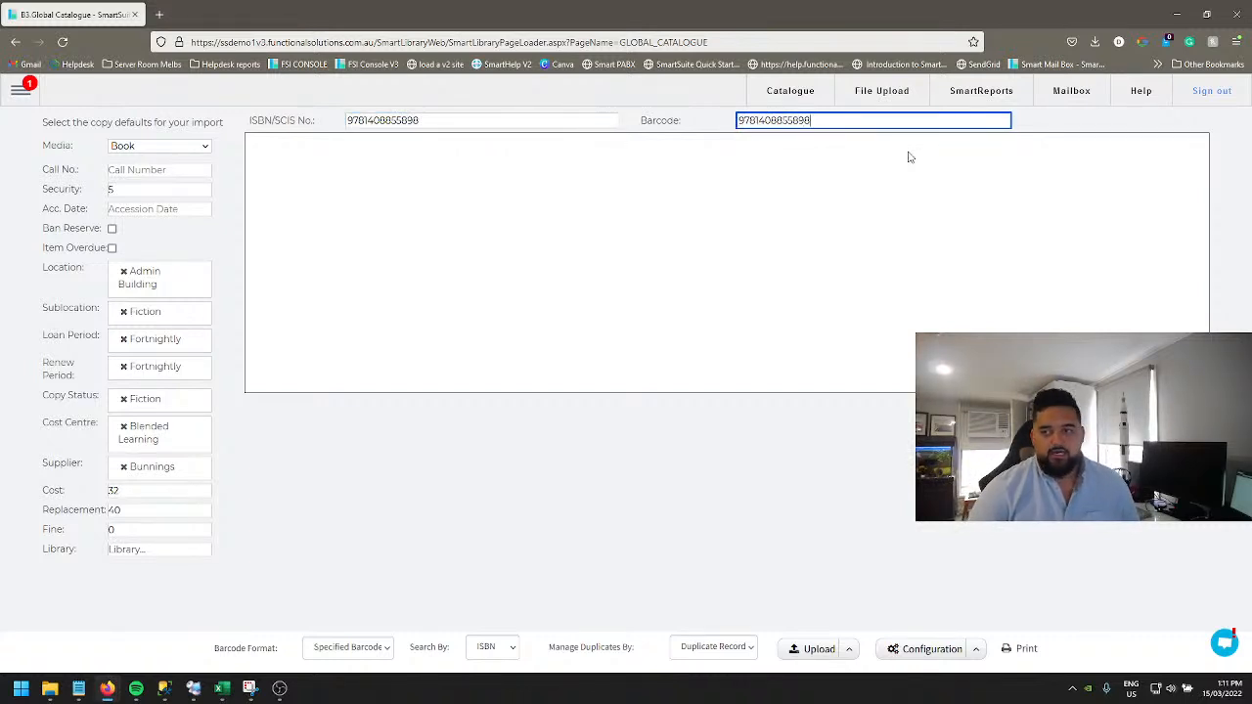
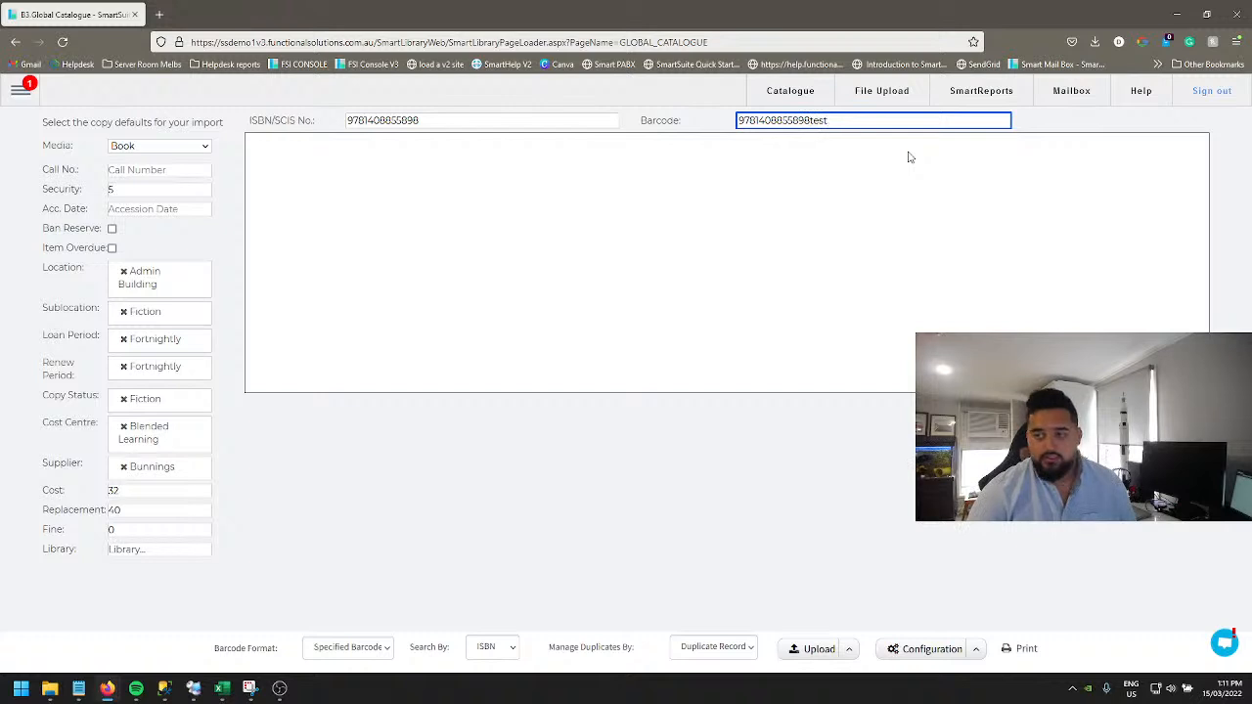
{"action": "key", "text": "Return"}
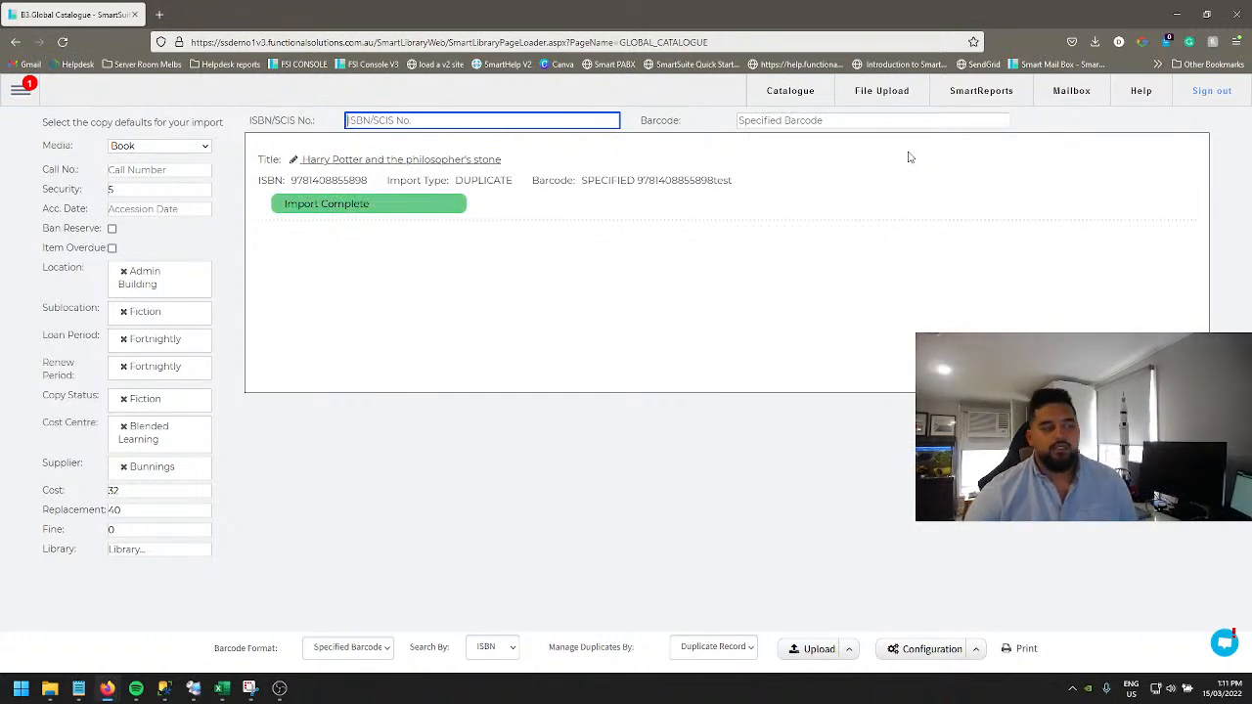
Step: Open the imported Harry Potter title to inspect its copy details, then return to the Global Catalogue import page
{"action": "left_click", "coordinate": [338, 160]}
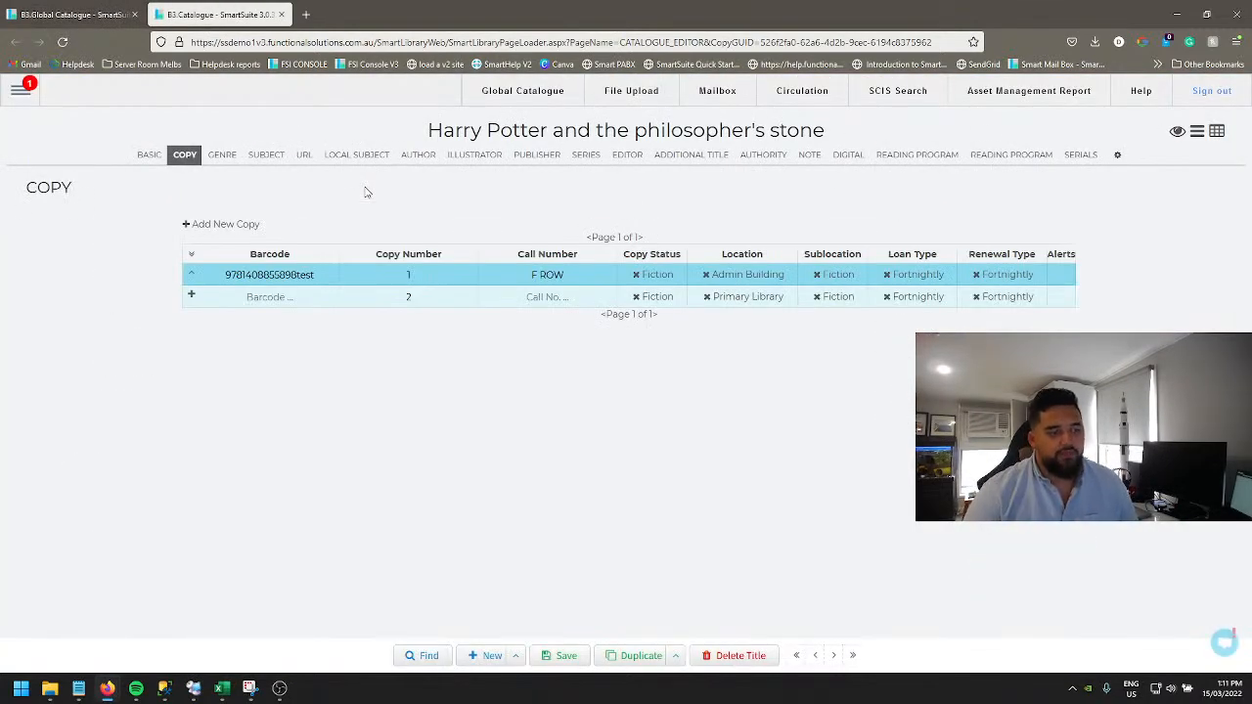
{"action": "left_click", "coordinate": [192, 277]}
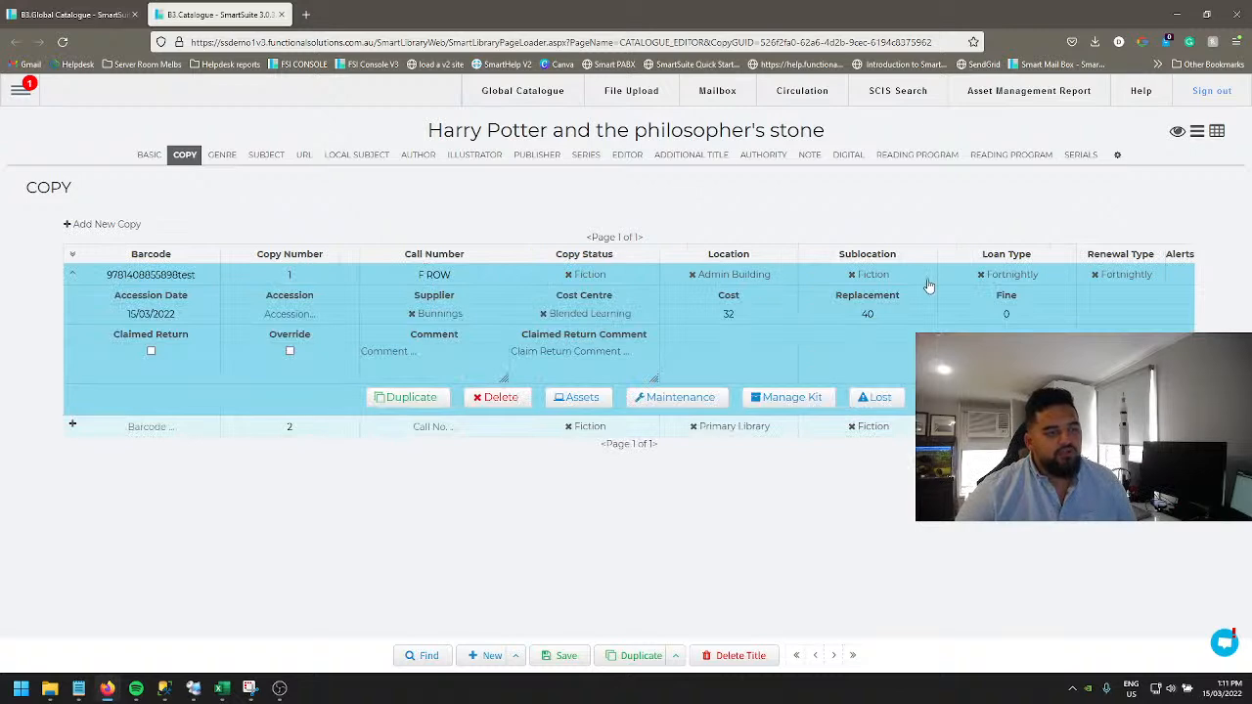
{"action": "left_click", "coordinate": [52, 8]}
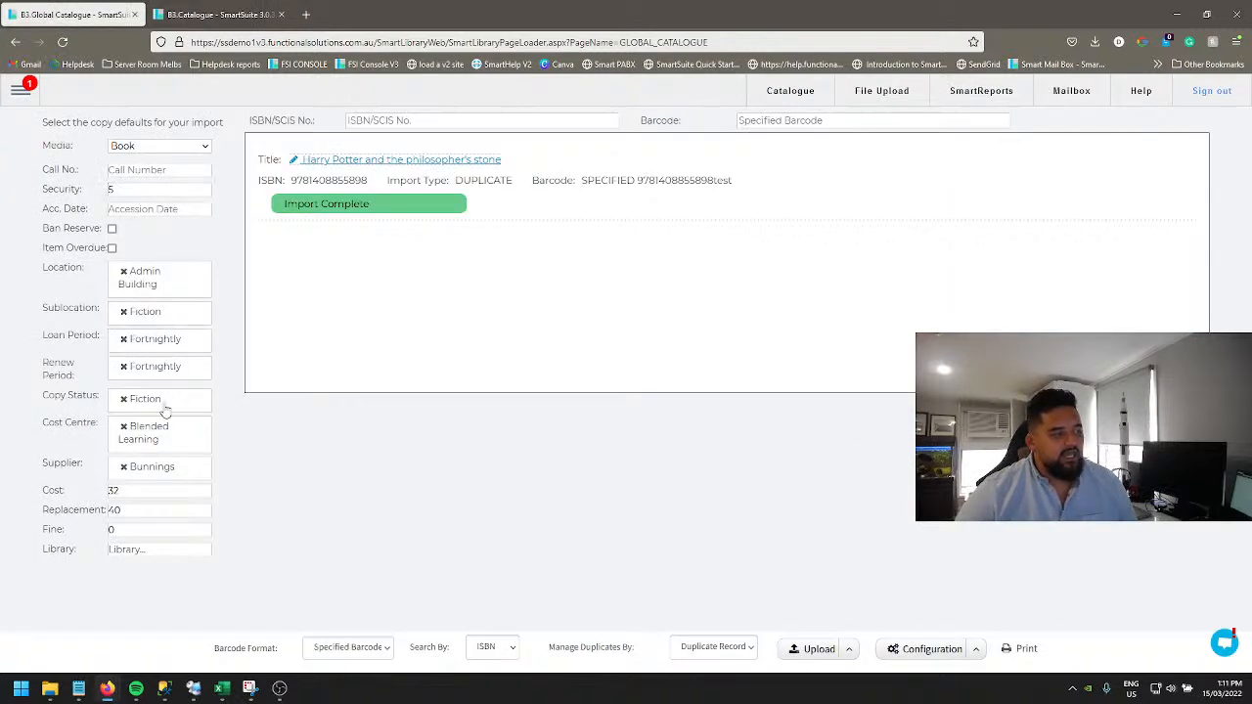
{"action": "left_click", "coordinate": [229, 17]}
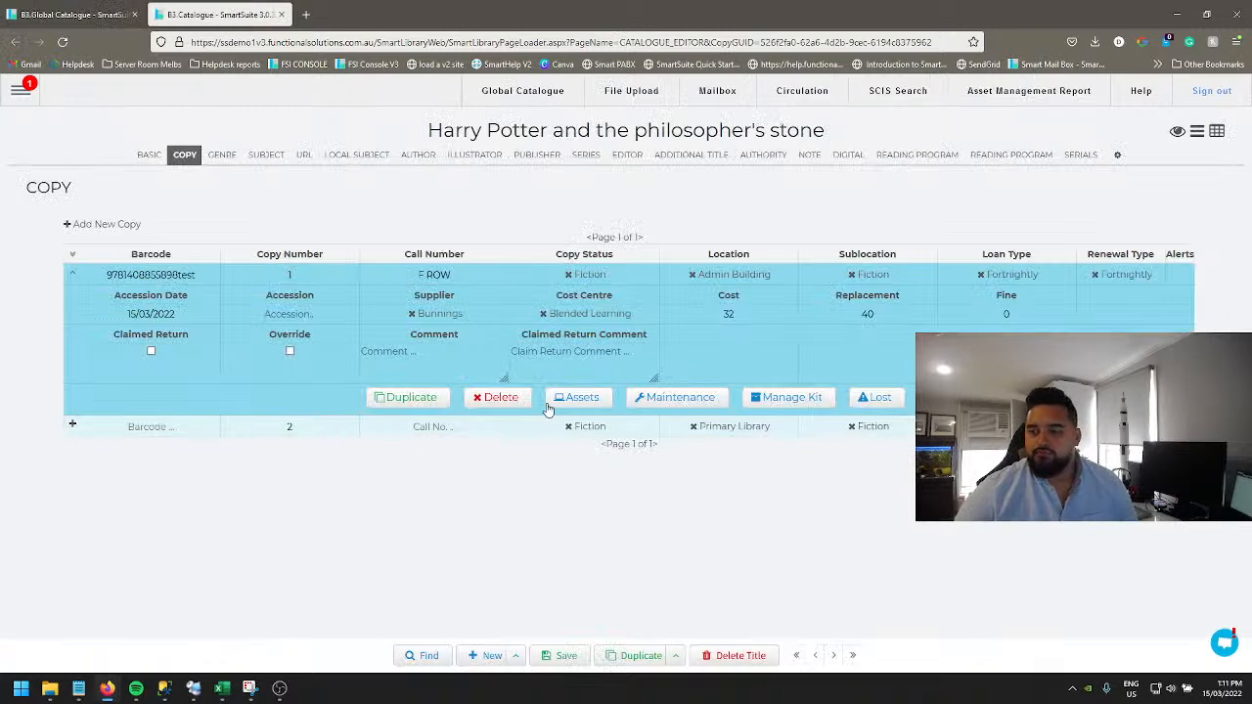
{"action": "left_click", "coordinate": [59, 16]}
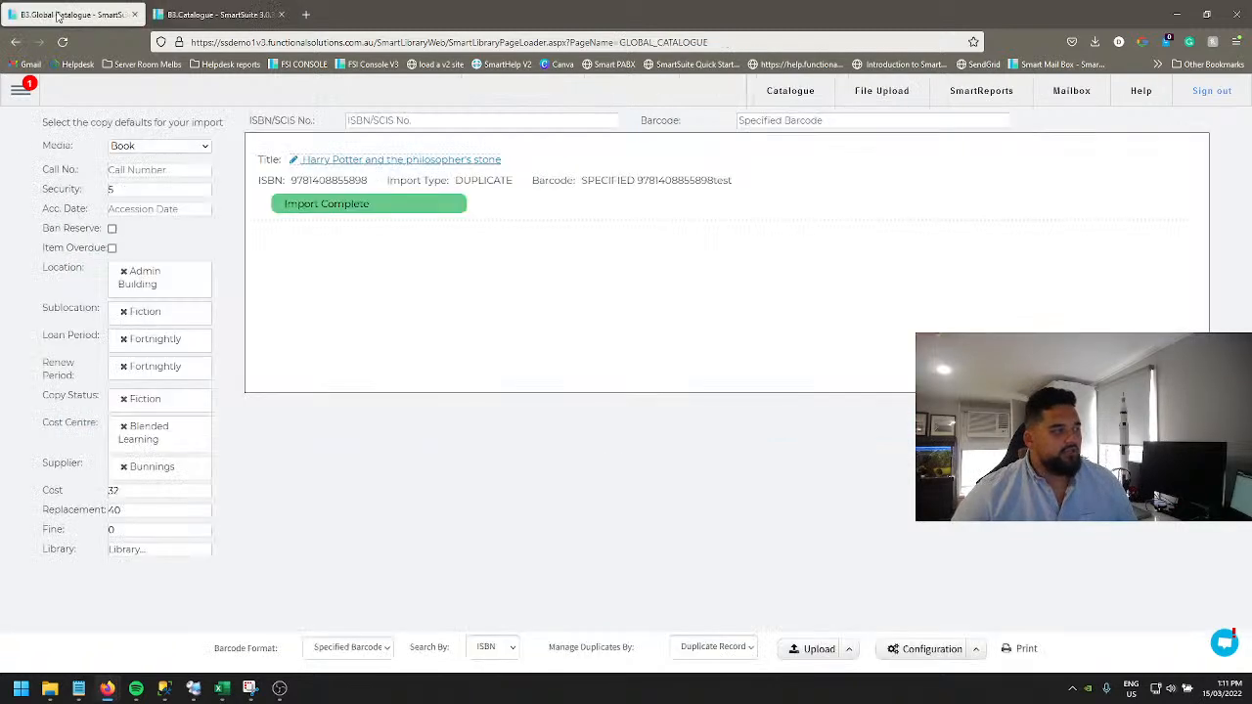
Step: Change the default copy sublocation to Non fiction
{"action": "left_click", "coordinate": [124, 312]}
{"action": "left_click", "coordinate": [134, 310]}
{"action": "type", "text": "non"}
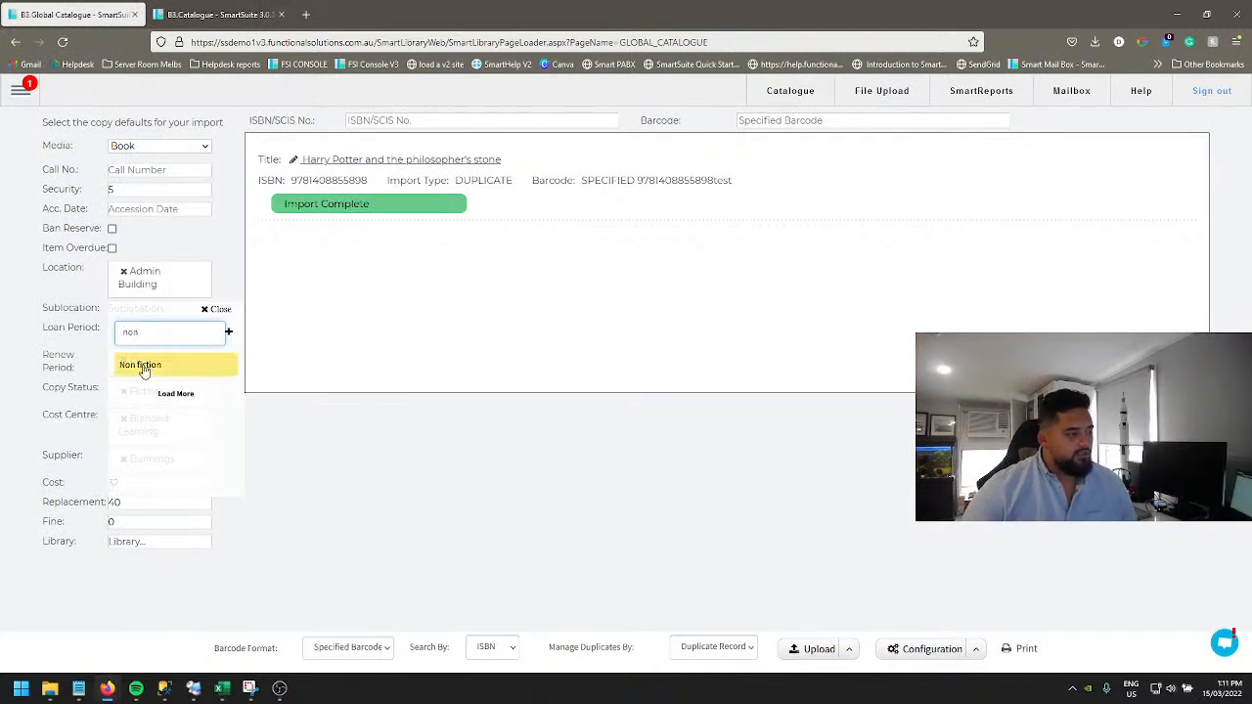
{"action": "left_click", "coordinate": [175, 361]}
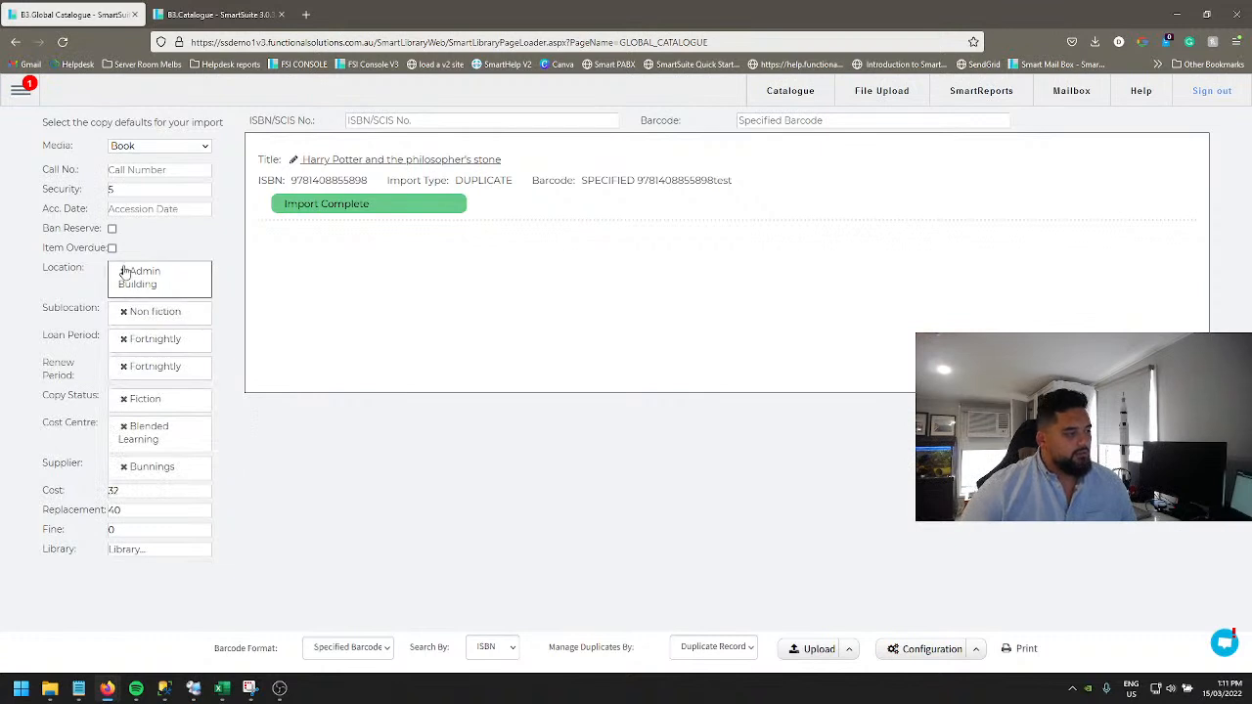
Step: Change the default copy location to Digital Library
{"action": "left_click", "coordinate": [123, 271]}
{"action": "scroll", "coordinate": [175, 354], "scroll_direction": "down", "scroll_amount": 2}
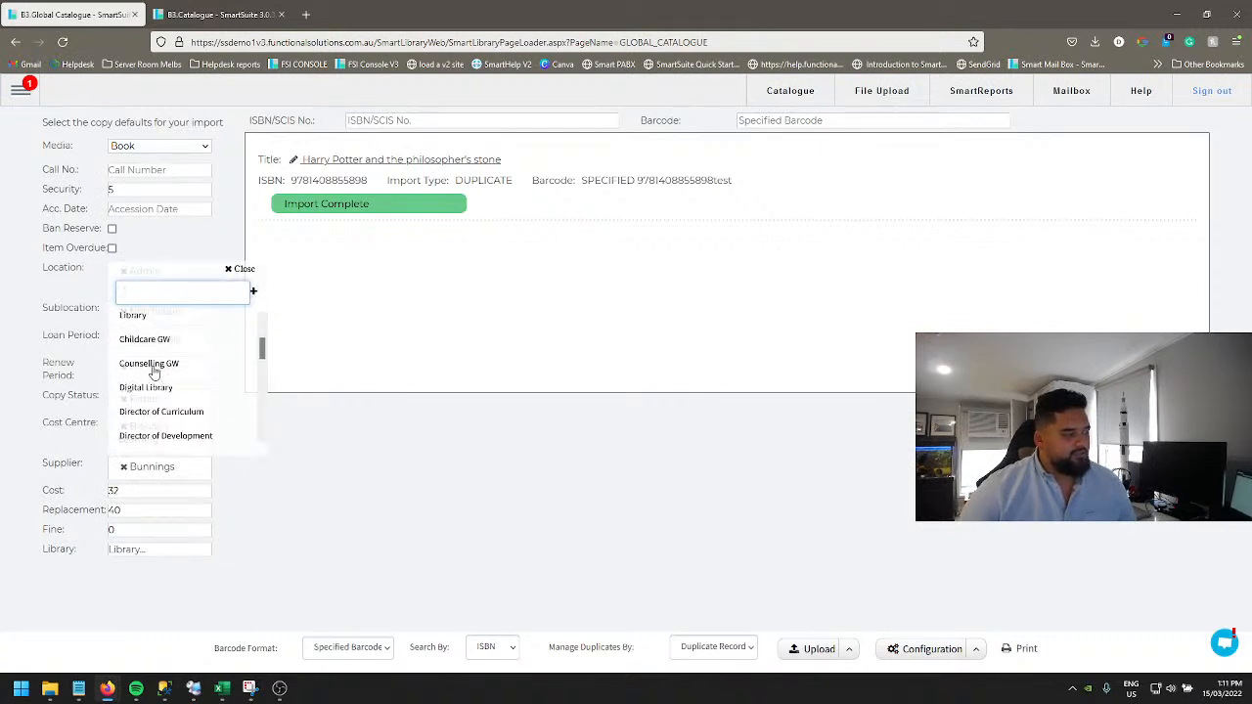
{"action": "left_click", "coordinate": [152, 387]}
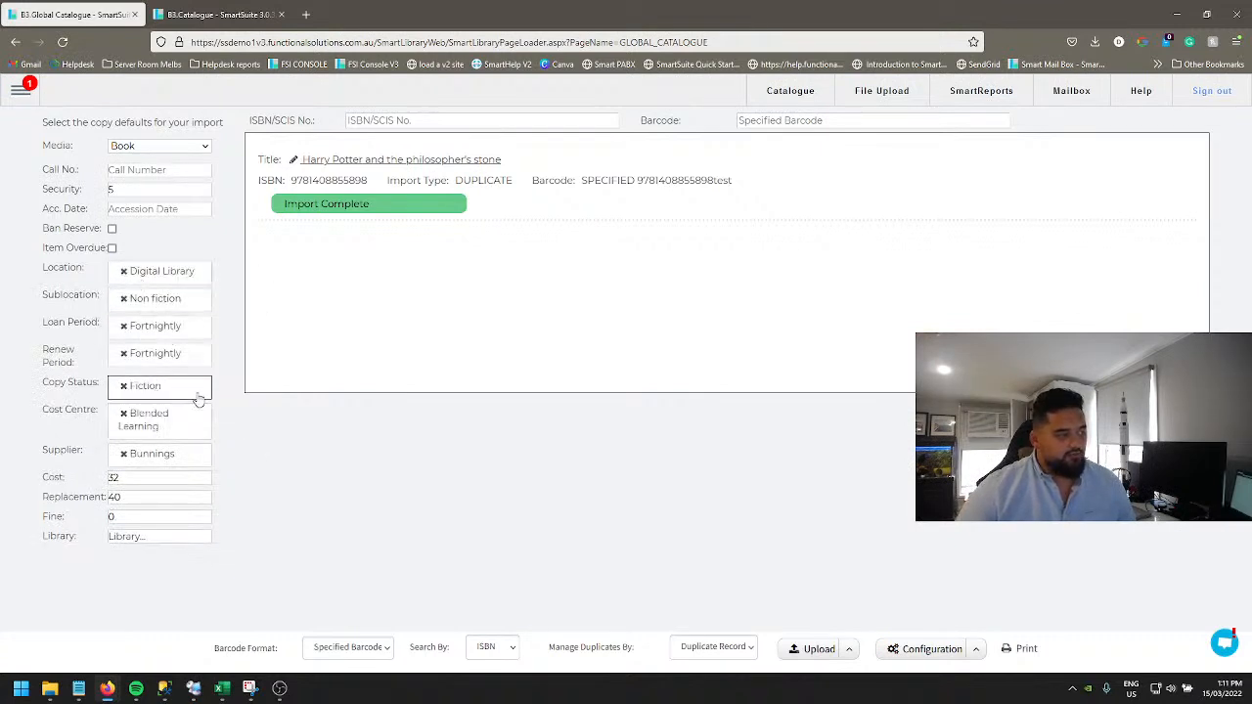
Step: Change the default copy status to Available
{"action": "left_click", "coordinate": [123, 386]}
{"action": "left_click", "coordinate": [153, 389]}
{"action": "type", "text": "wed"}
{"action": "key", "text": "BackSpace"}
{"action": "key", "text": "BackSpace"}
{"action": "key", "text": "BackSpace"}
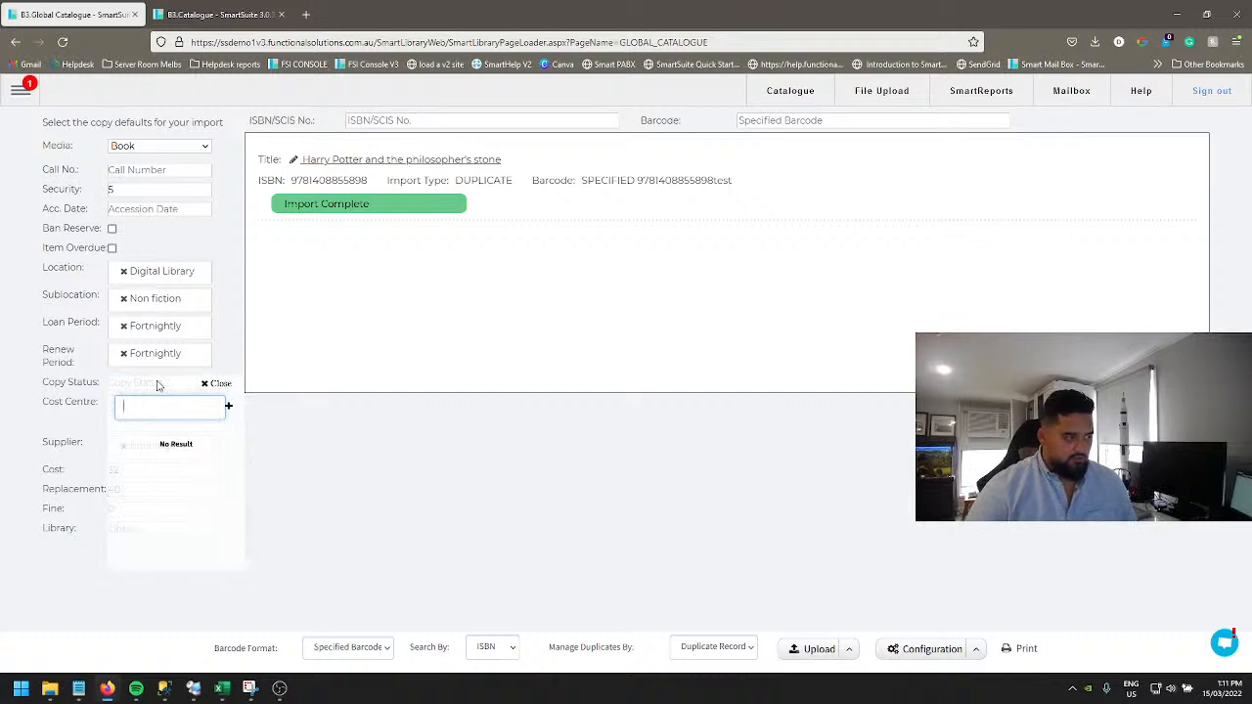
{"action": "left_click", "coordinate": [149, 441]}
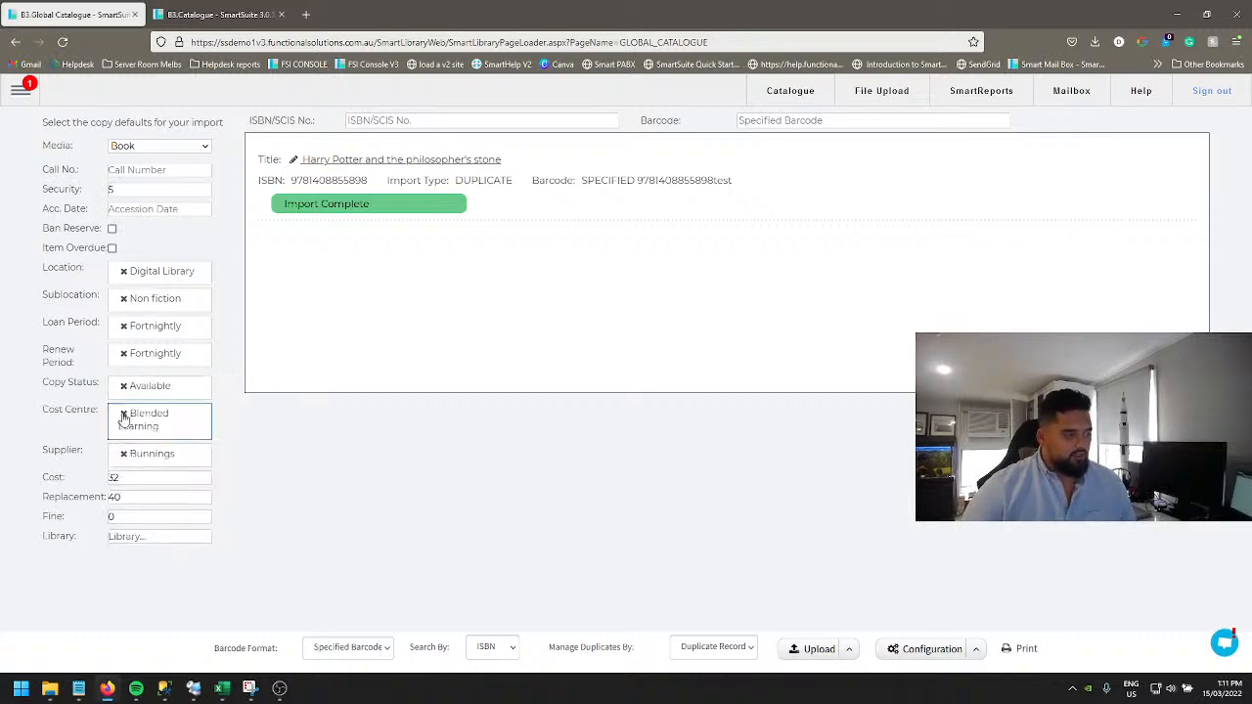
Step: Set the default copy cost centre to Blended Learning
{"action": "left_click", "coordinate": [123, 418]}
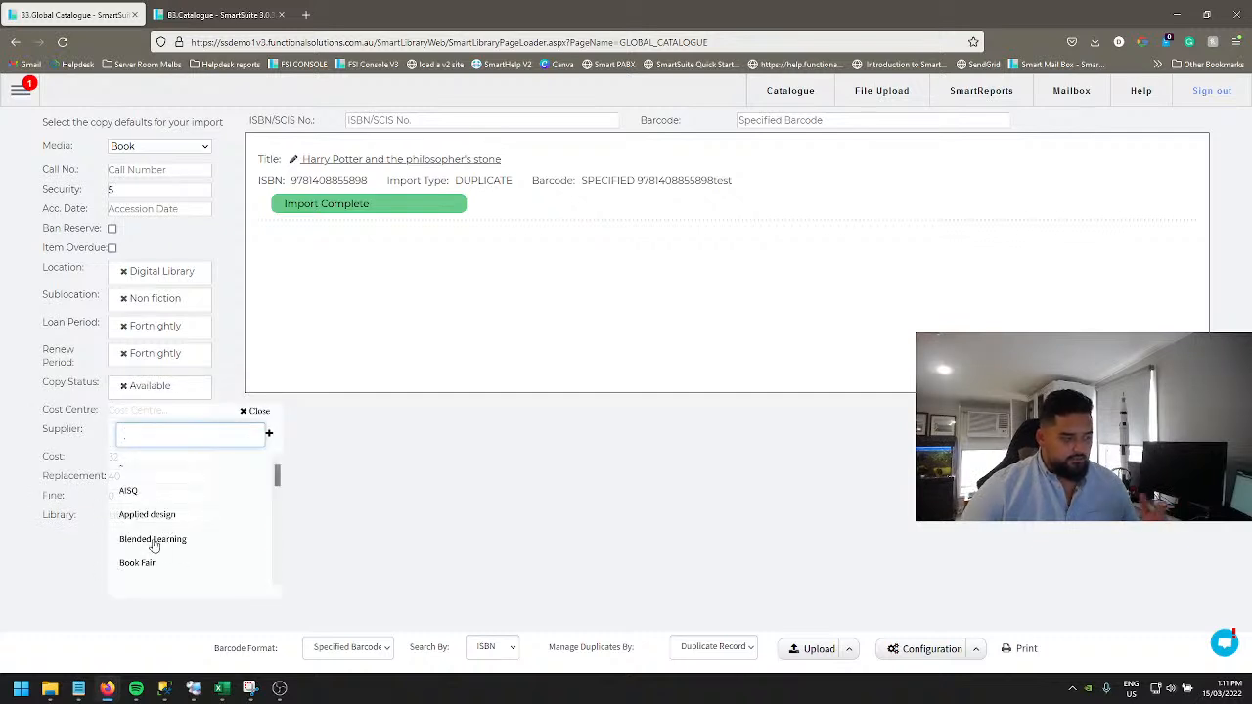
{"action": "left_click", "coordinate": [154, 539]}
Step: Set the default copy cost to 1000 and the replacement cost to 2000
{"action": "double_click", "coordinate": [113, 477]}
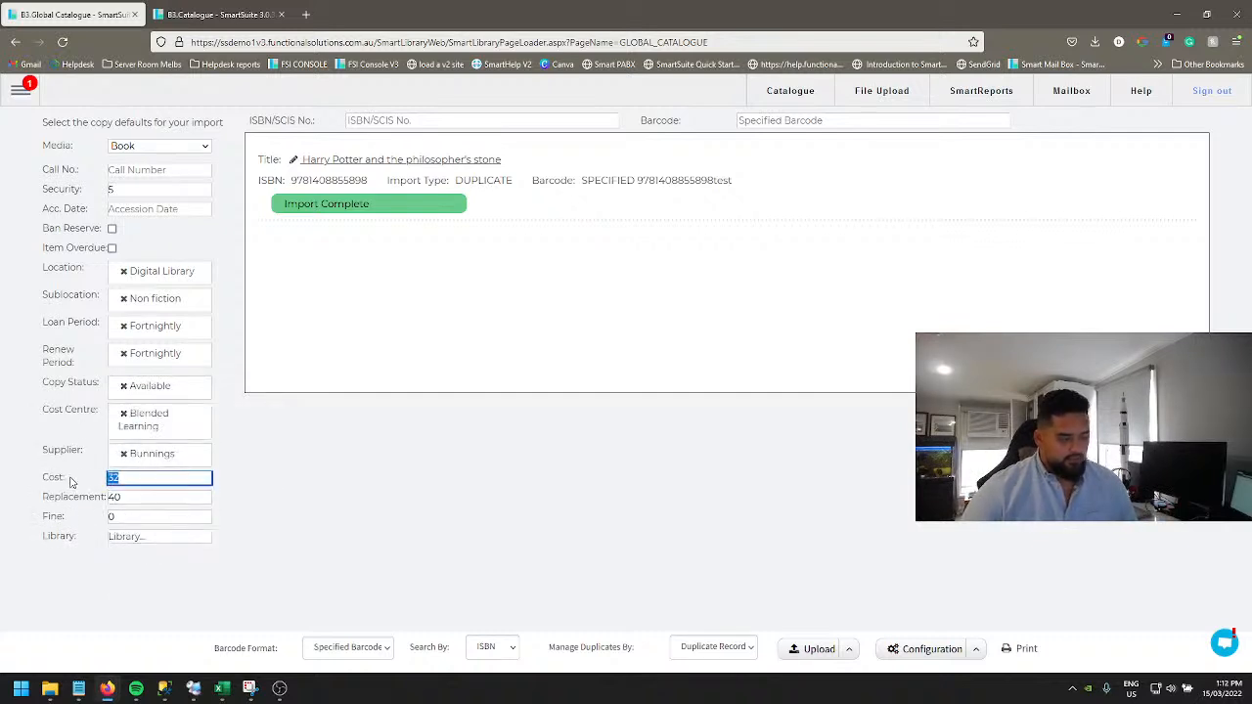
{"action": "type", "text": "1000"}
{"action": "key", "text": "Tab"}
{"action": "type", "text": "2000"}
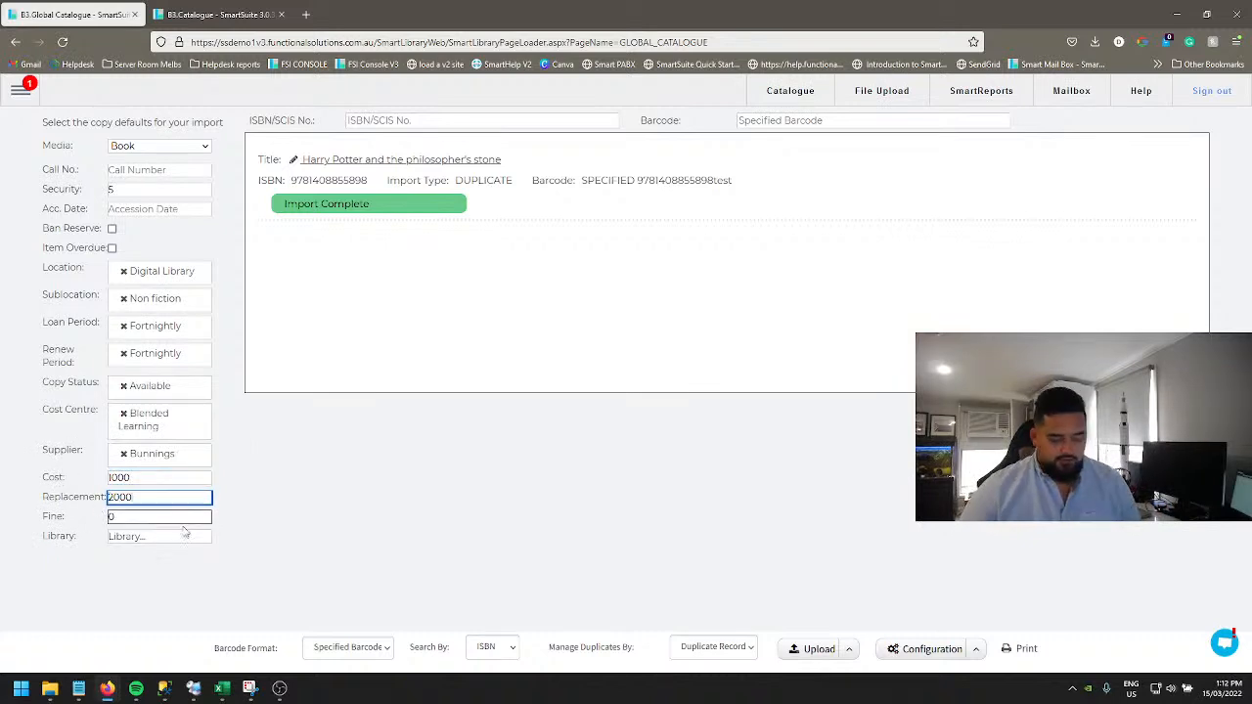
{"action": "left_click", "coordinate": [488, 532]}
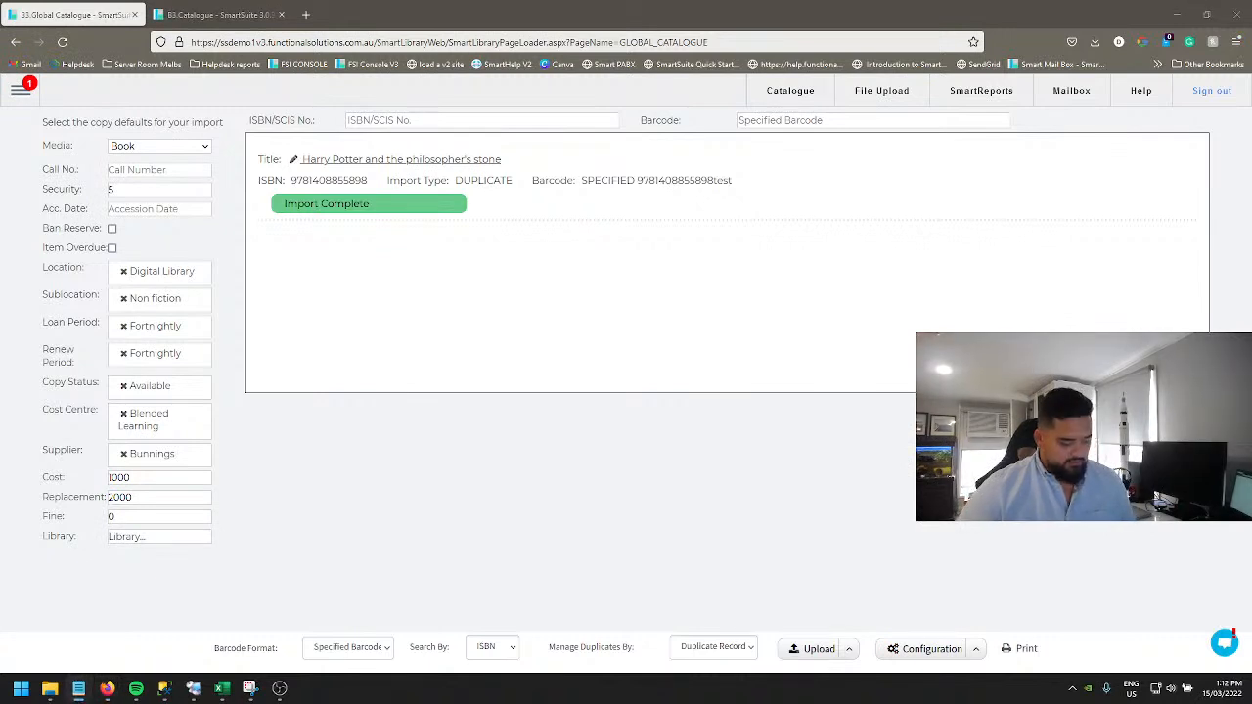
{"action": "left_click", "coordinate": [382, 123]}
{"action": "type", "text": "9780553538243"}
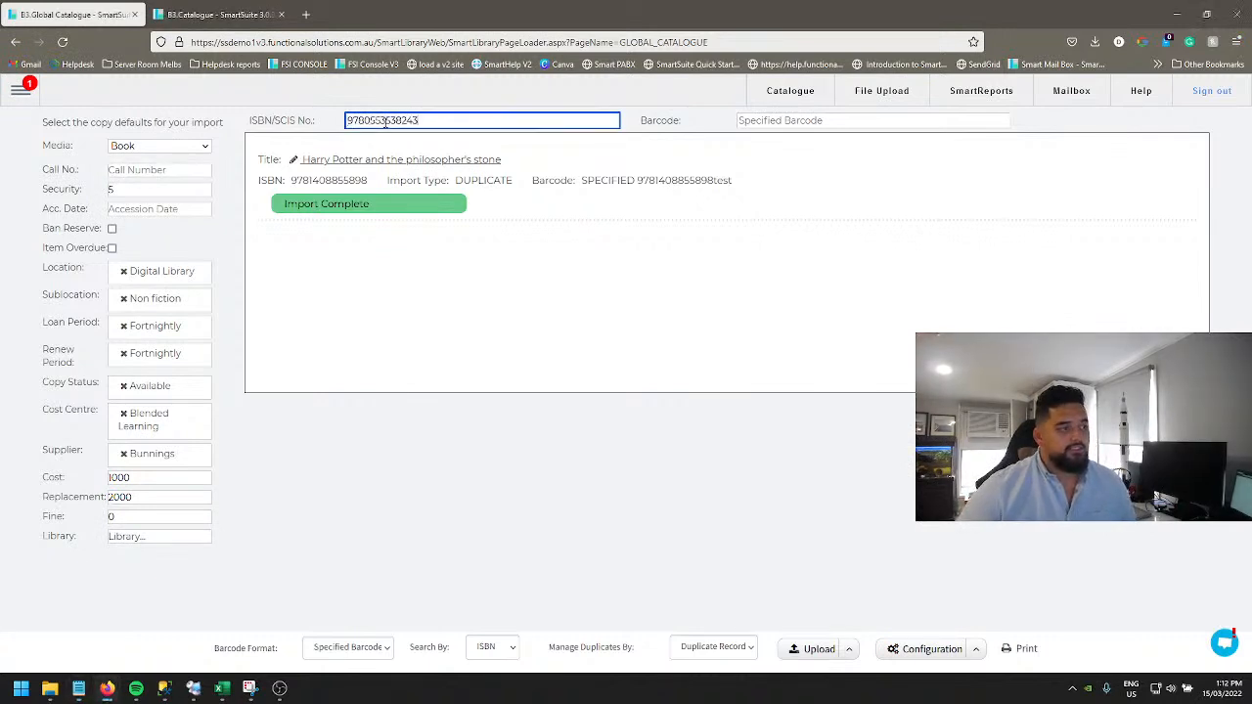
{"action": "left_click", "coordinate": [807, 120]}
{"action": "key", "text": "ctrl+v"}
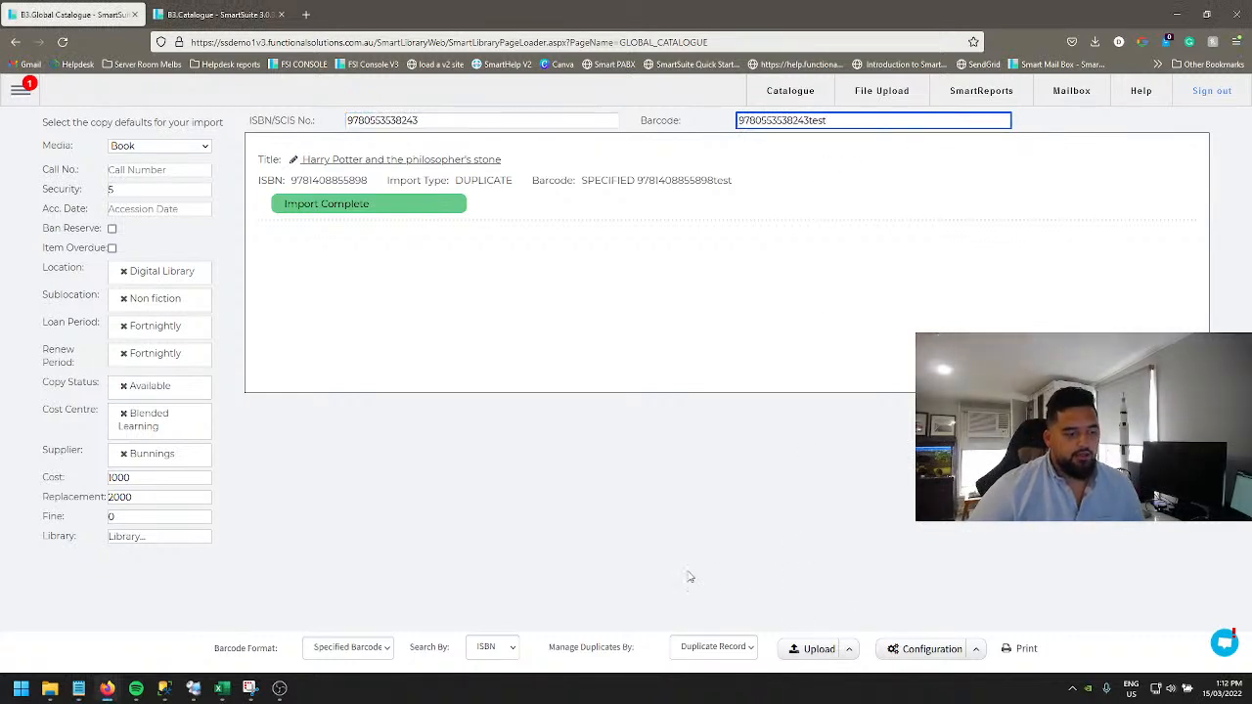
{"action": "key", "text": "Return"}
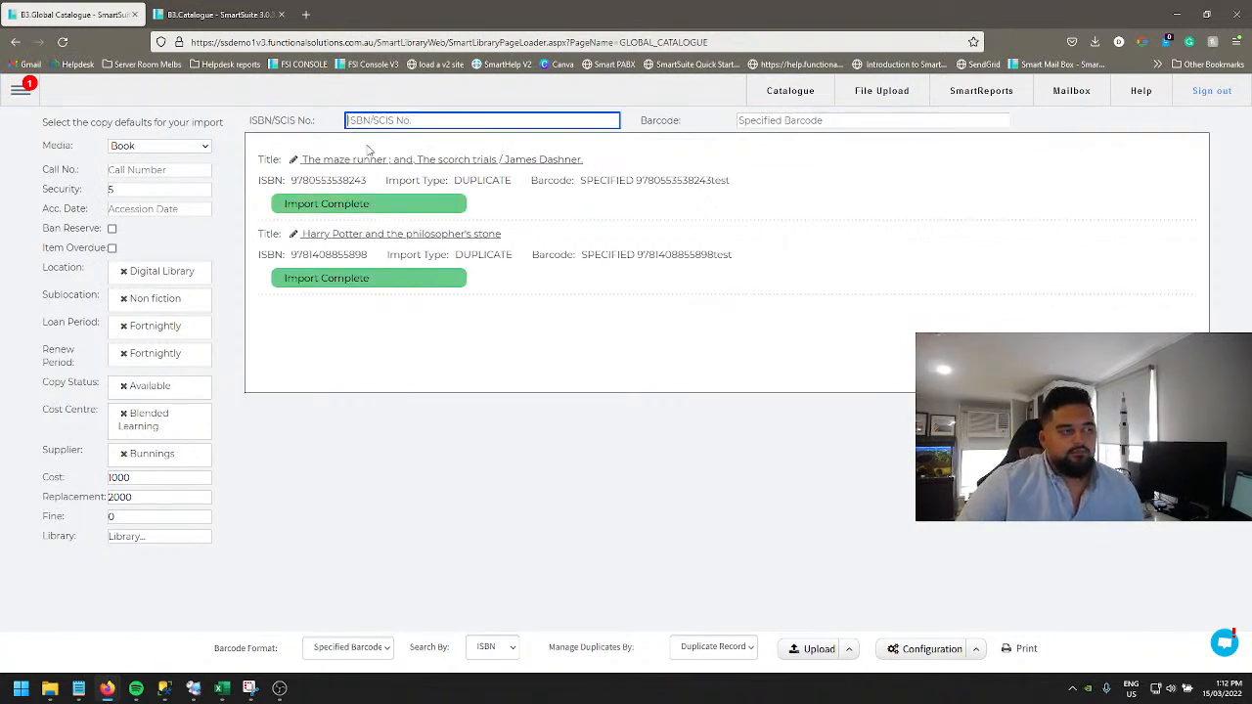
Step: Open the imported Maze runner title to inspect its copy details, then return to the Global Catalogue import page
{"action": "left_click", "coordinate": [473, 161]}
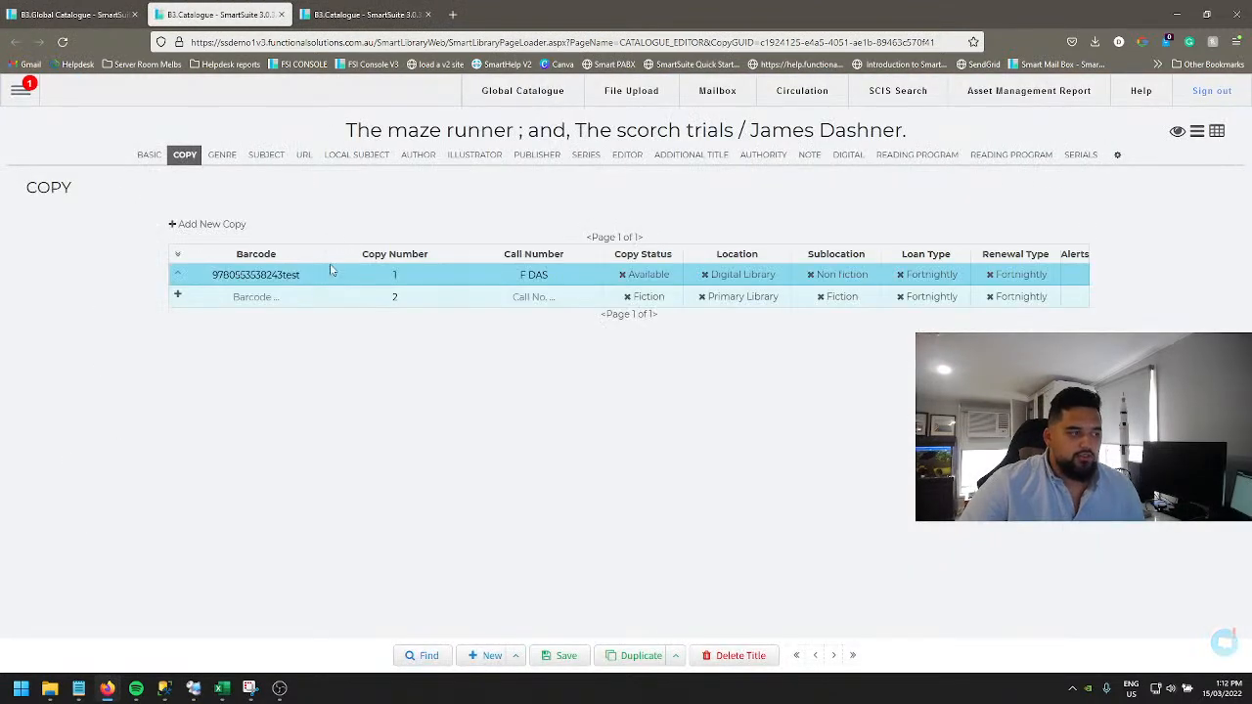
{"action": "left_click", "coordinate": [178, 275]}
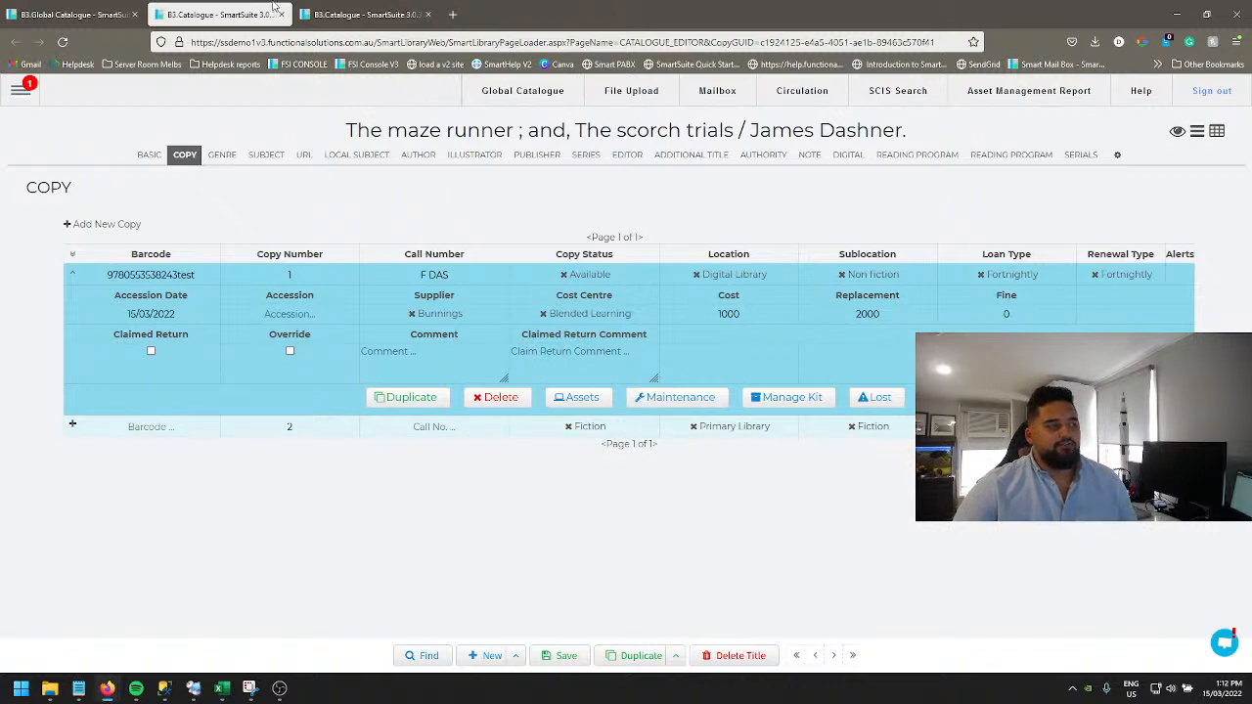
{"action": "left_click", "coordinate": [121, 11]}
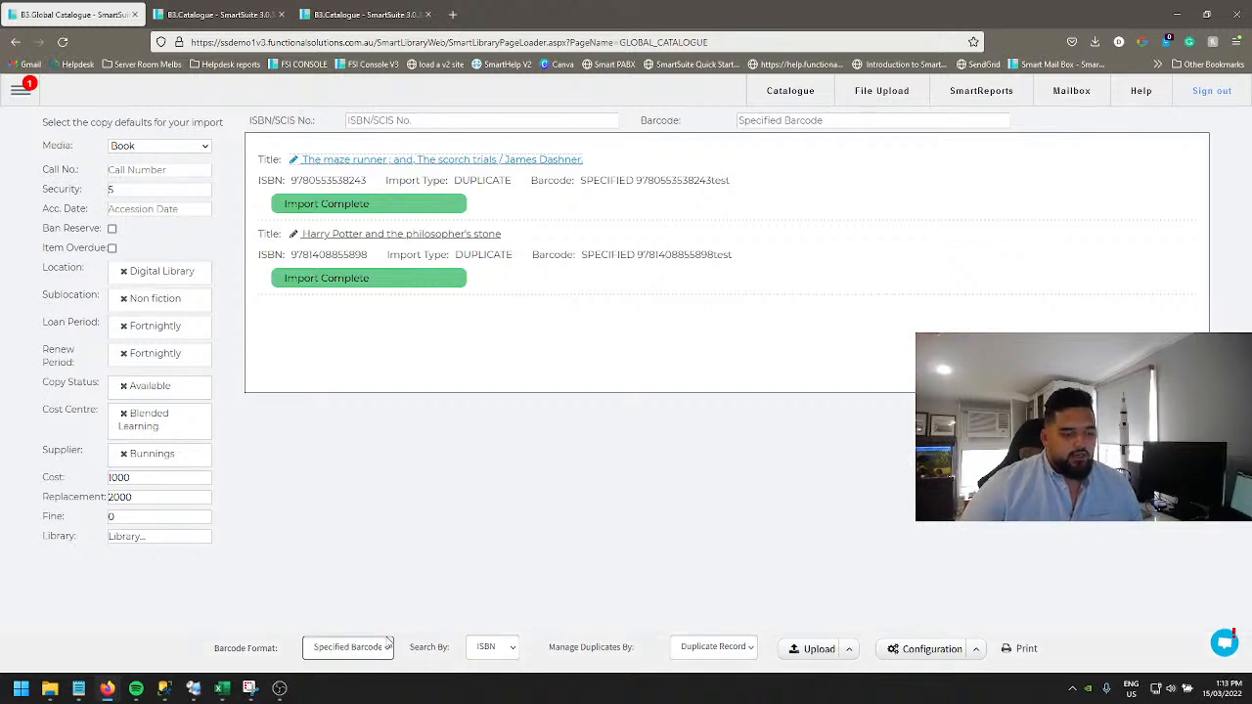
Step: Set duplicate handling to Append Copy
{"action": "left_click", "coordinate": [713, 647]}
{"action": "left_click", "coordinate": [704, 570]}
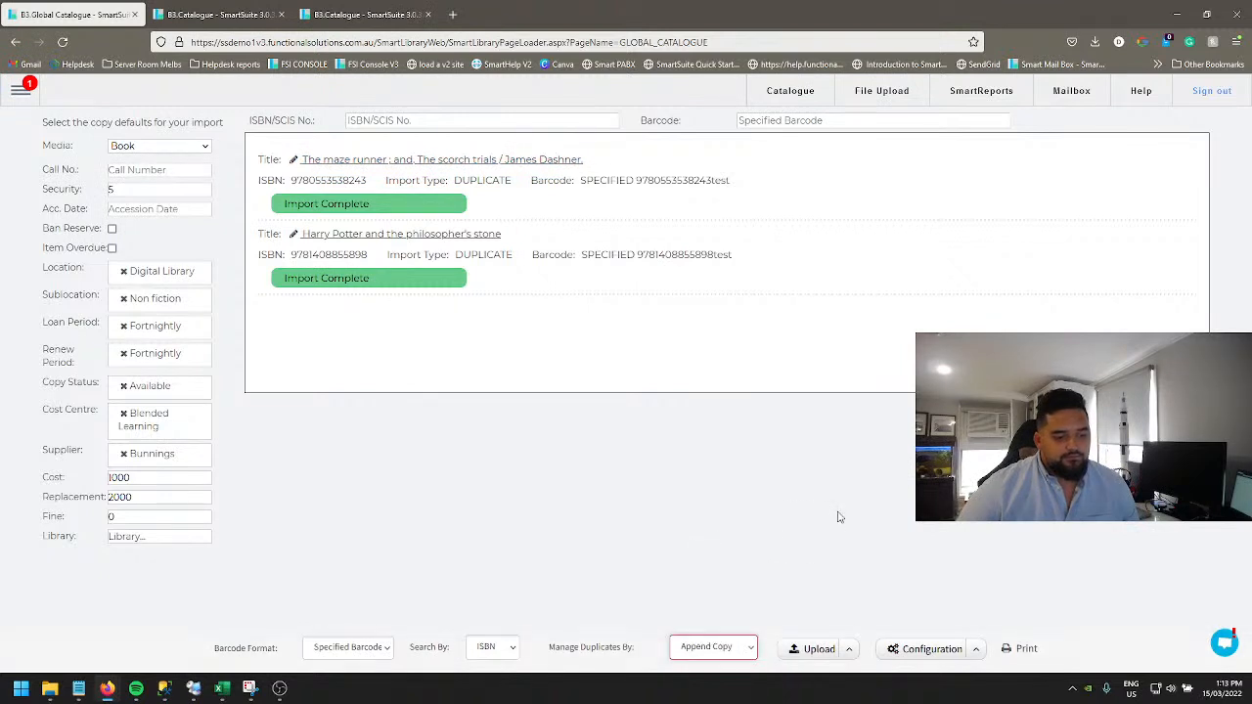
Step: Set the default spine label report to Raeco 12601 and save it
{"action": "left_click", "coordinate": [975, 650]}
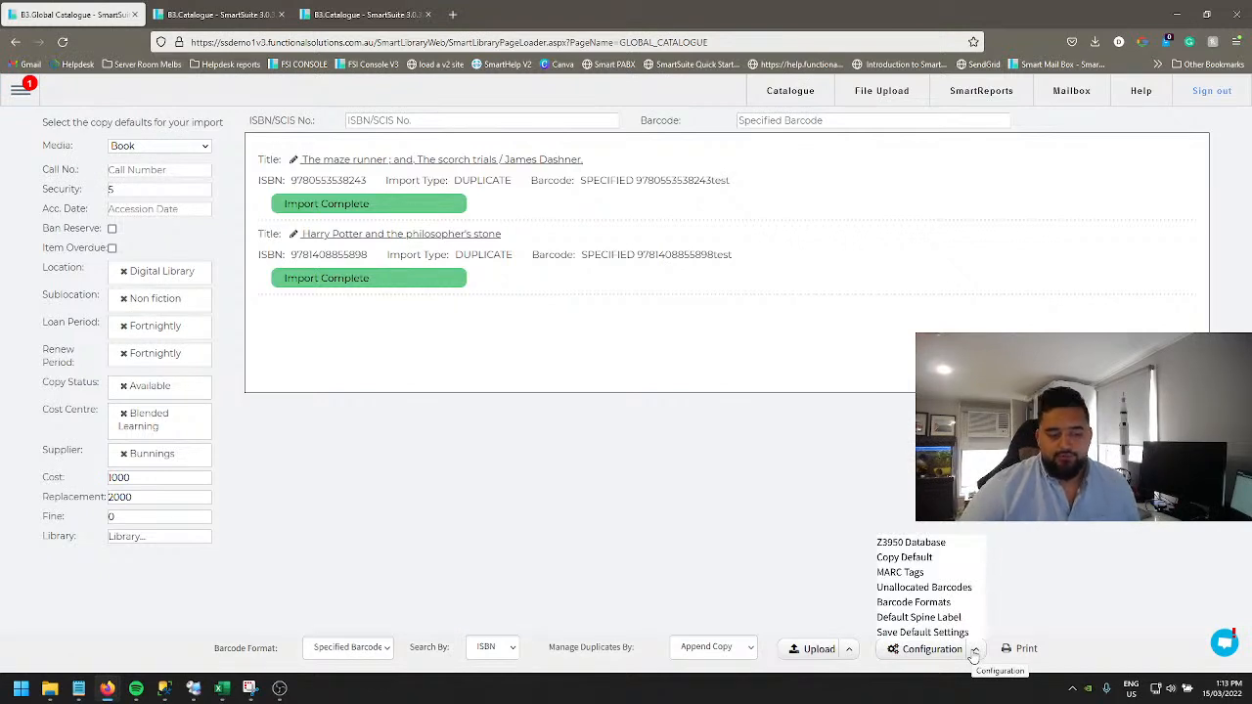
{"action": "left_click", "coordinate": [917, 618]}
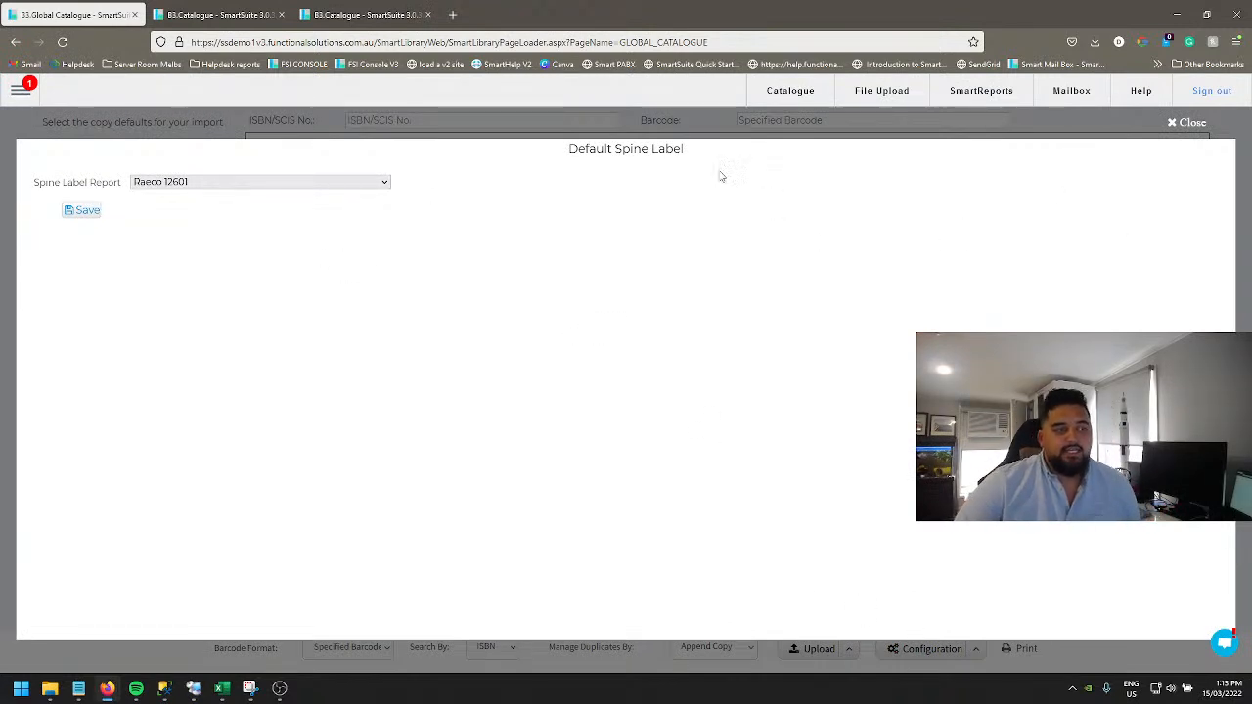
{"action": "left_click", "coordinate": [381, 184]}
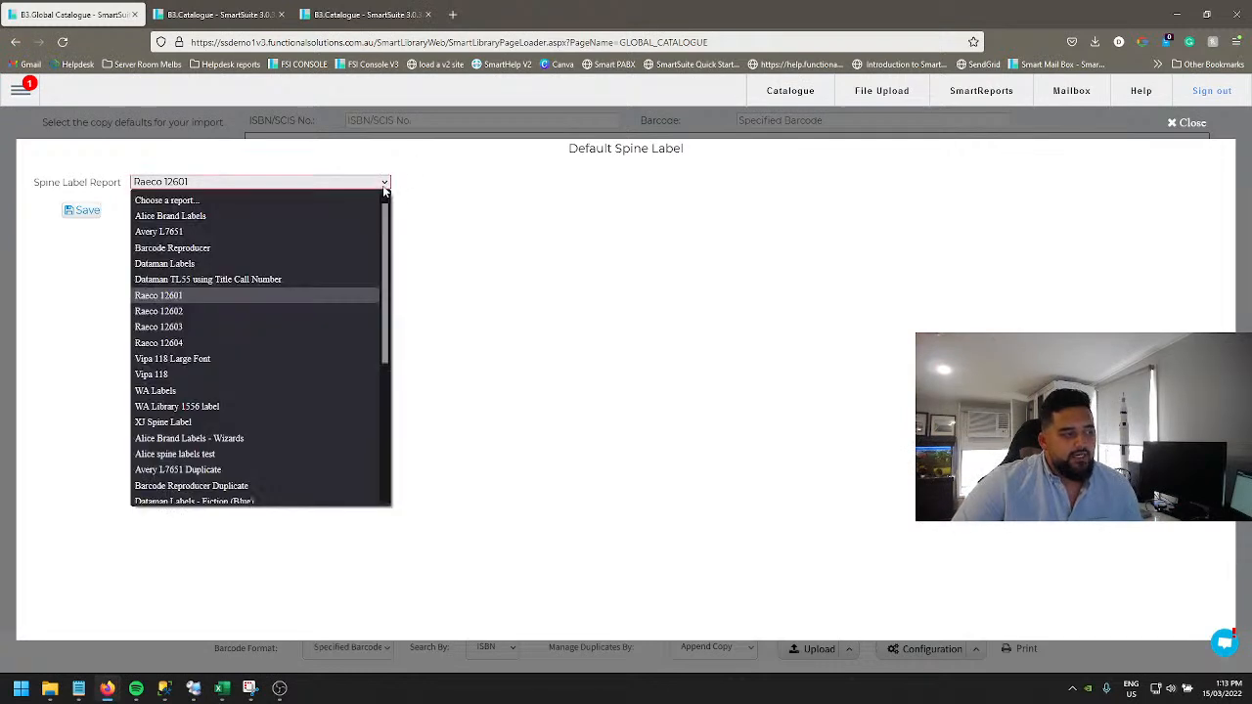
{"action": "scroll", "coordinate": [265, 224], "scroll_direction": "down", "scroll_amount": 5}
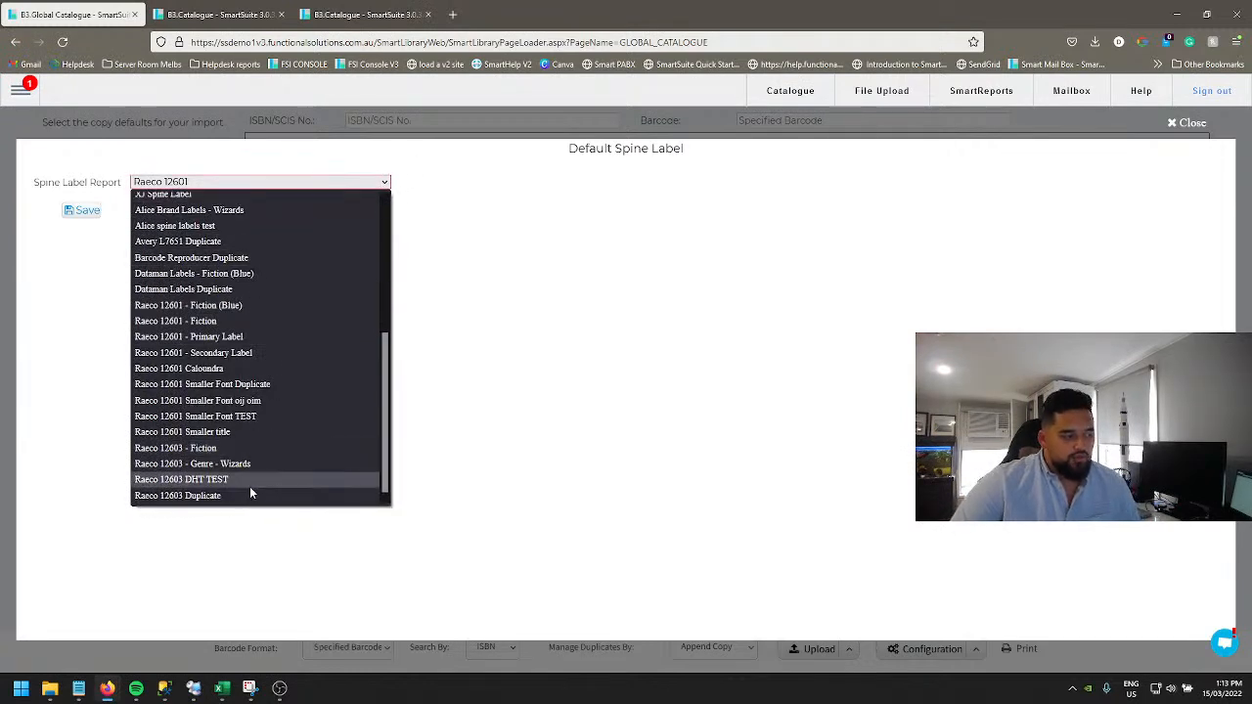
{"action": "scroll", "coordinate": [249, 484], "scroll_direction": "up", "scroll_amount": 5}
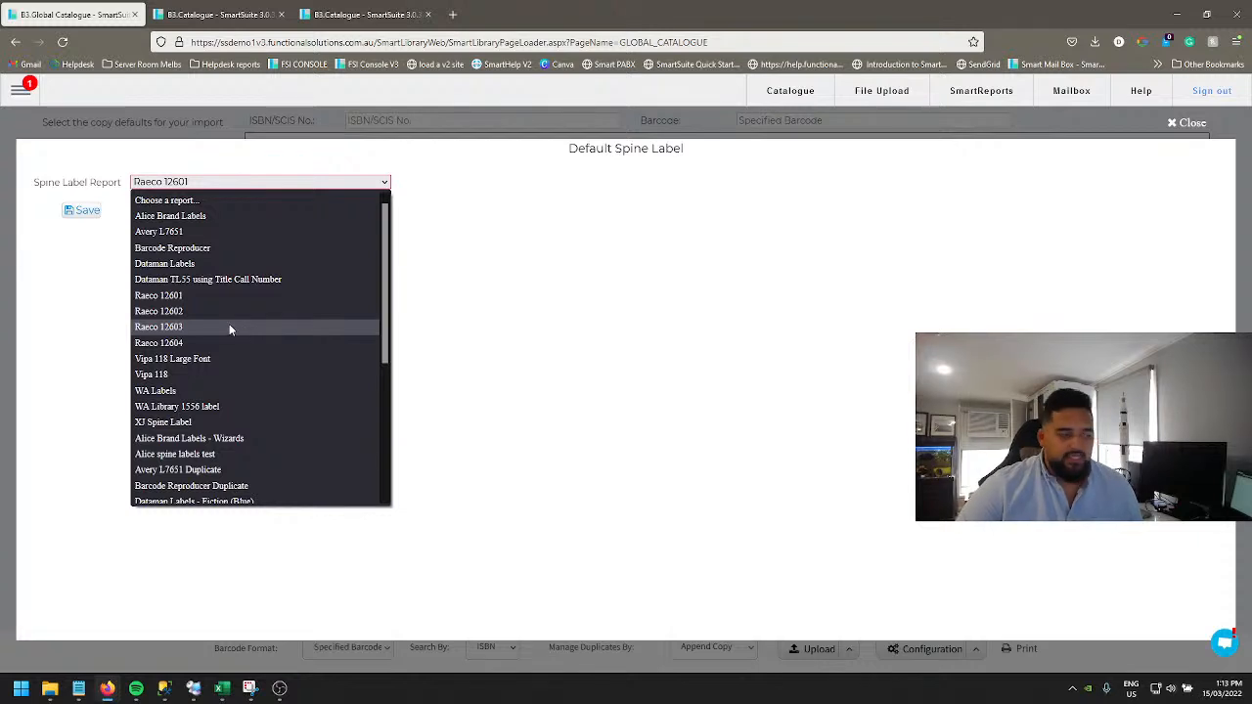
{"action": "left_click", "coordinate": [181, 298]}
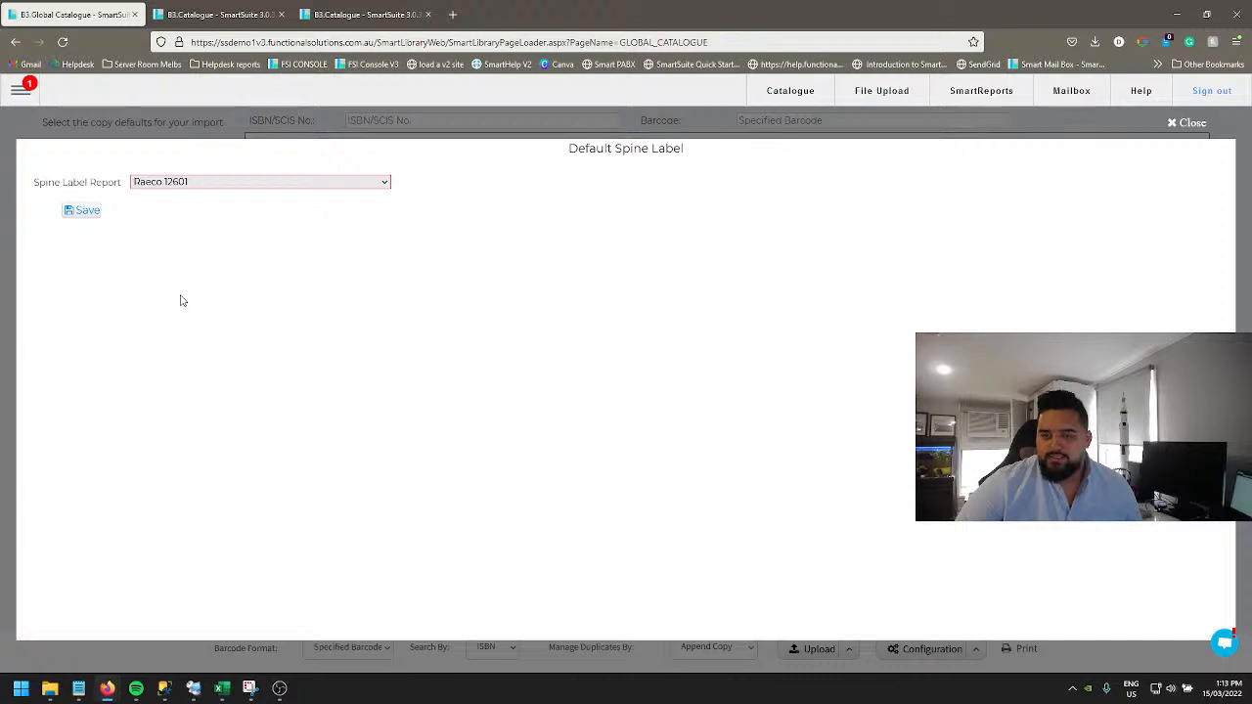
{"action": "left_click", "coordinate": [83, 214]}
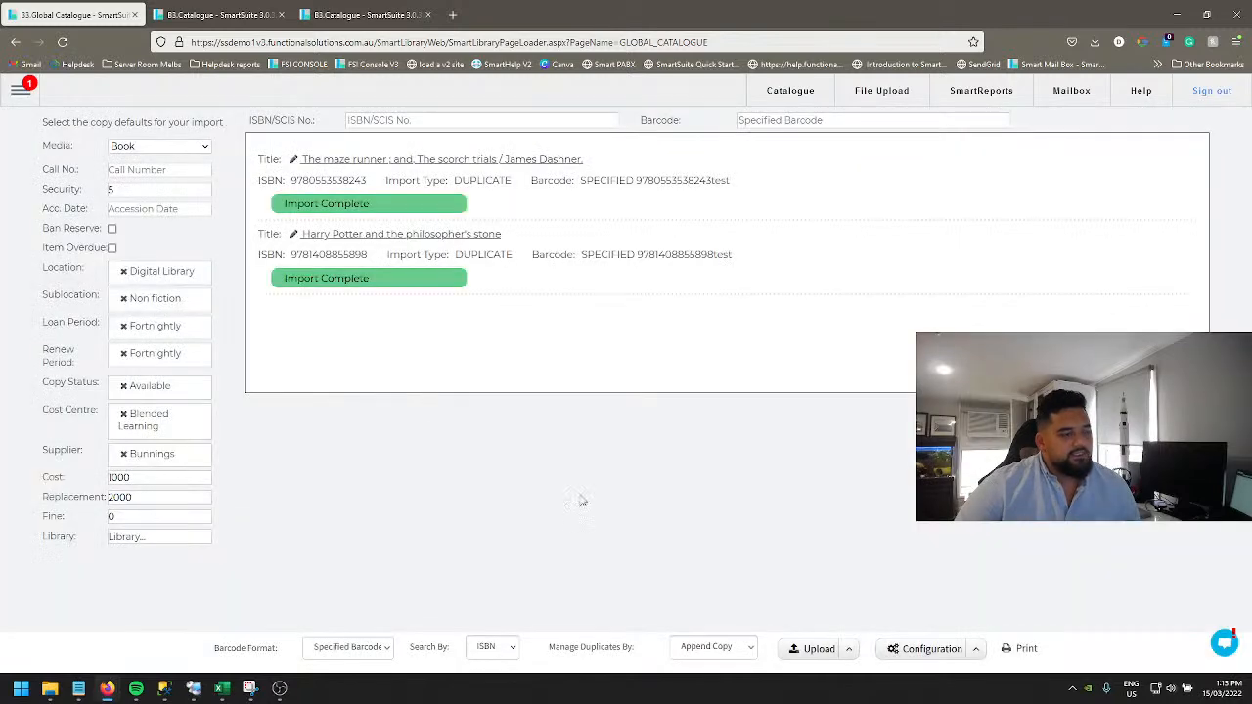
Step: Open the spine label print report for the imported copies, then return to the Global Catalogue tab
{"action": "left_click", "coordinate": [1024, 650]}
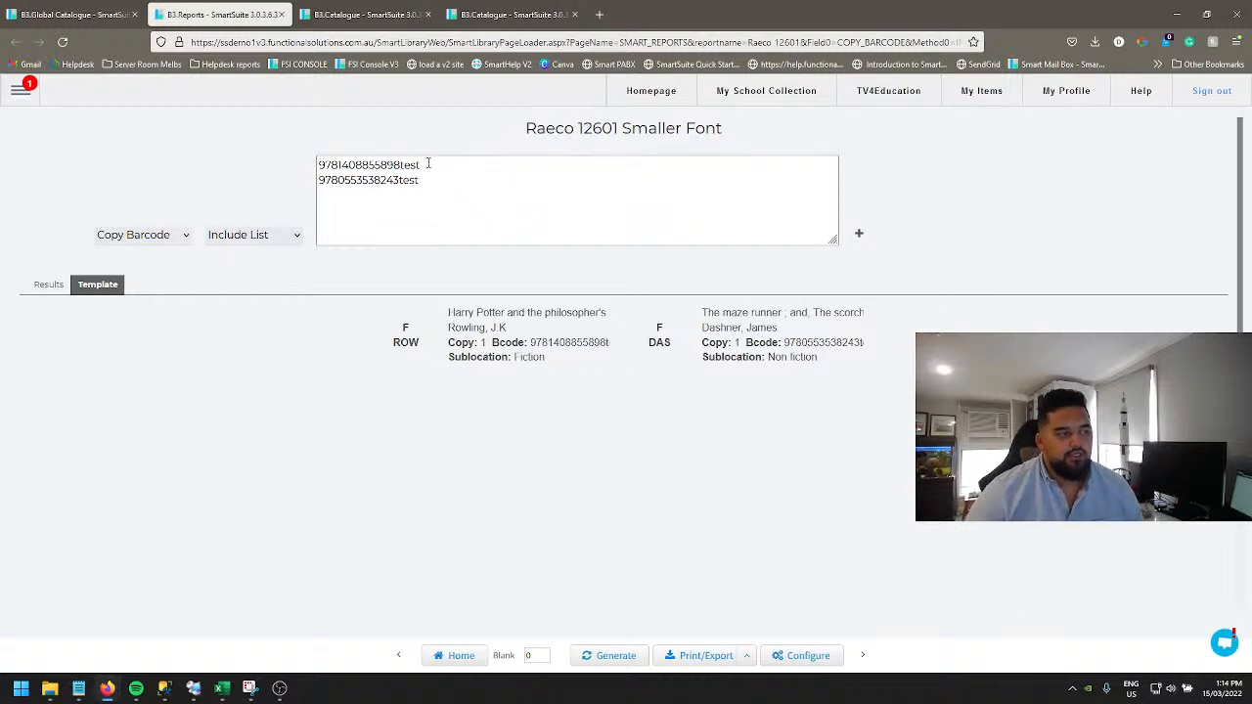
{"action": "left_click_drag", "start_coordinate": [434, 187], "coordinate": [298, 137]}
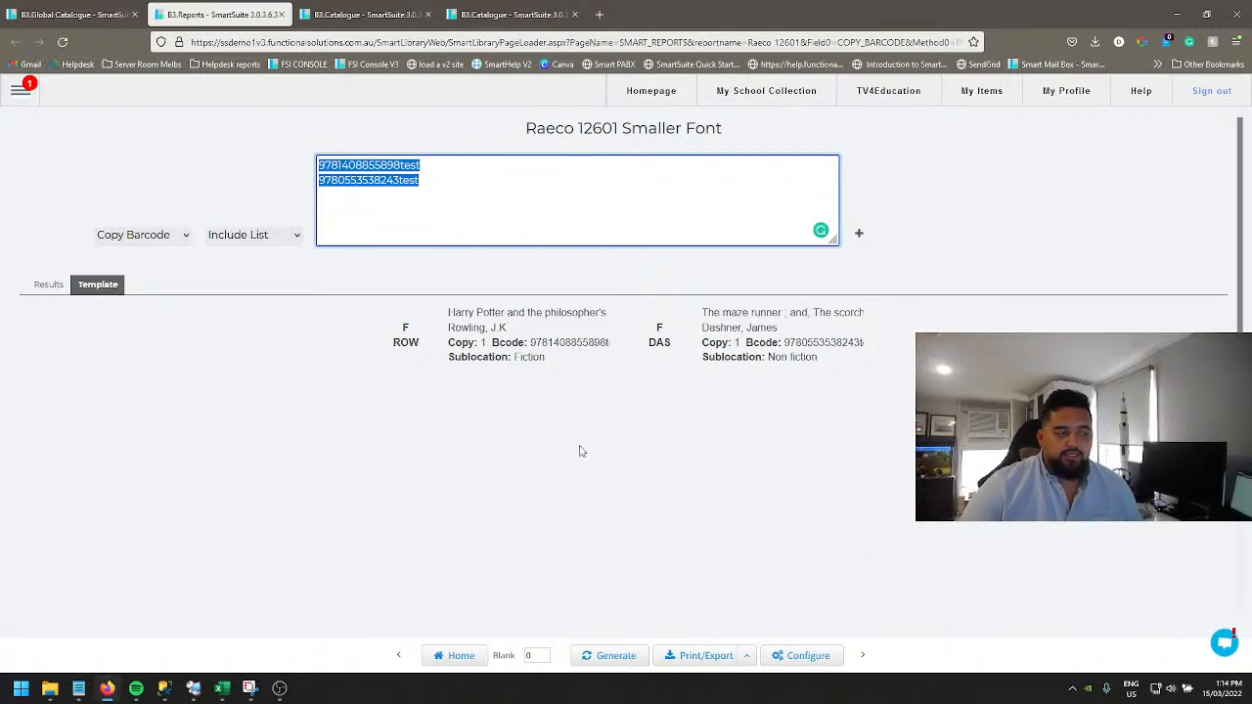
{"action": "left_click", "coordinate": [105, 12]}
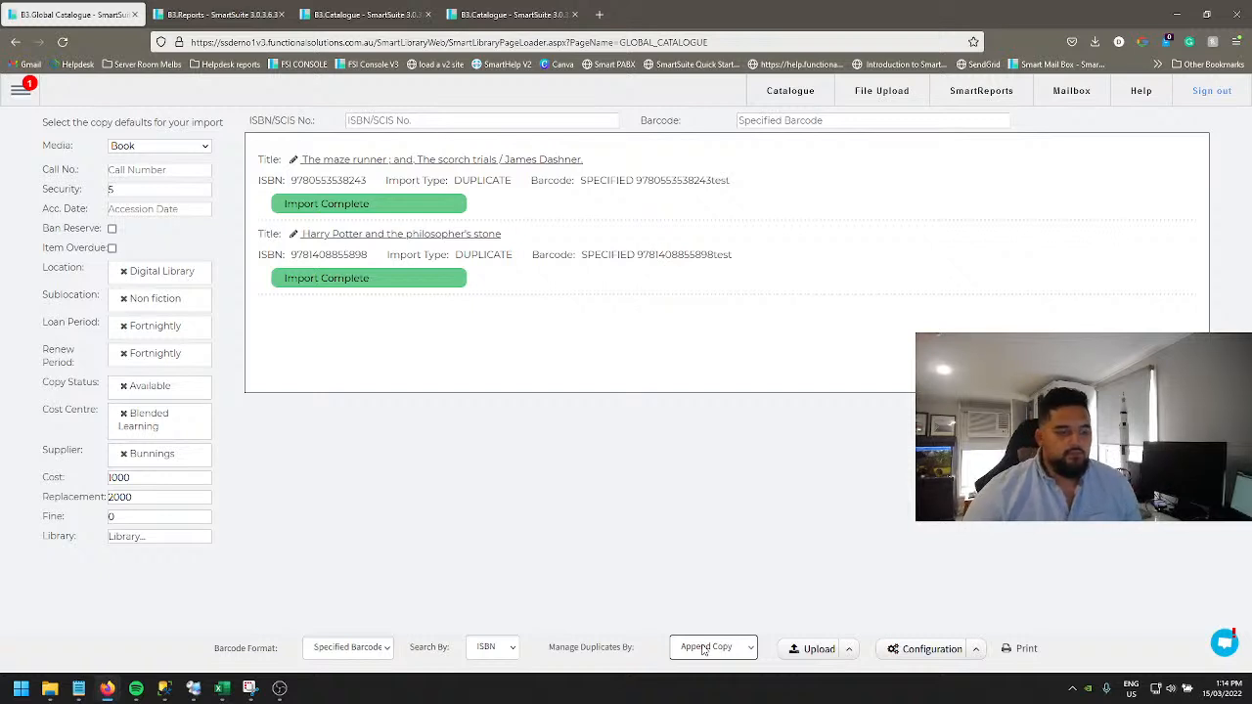
Step: Review the available default spine label reports, then close the dialog without changes
{"action": "left_click", "coordinate": [975, 652]}
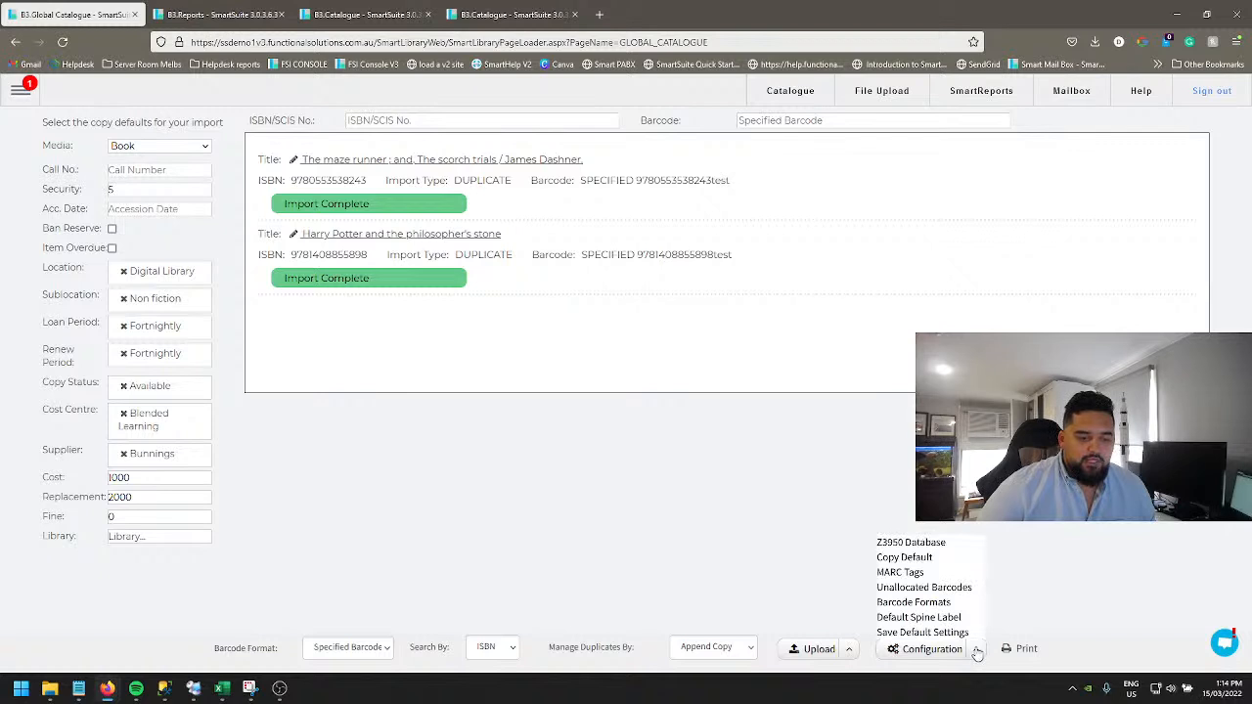
{"action": "left_click", "coordinate": [909, 619]}
{"action": "left_click", "coordinate": [345, 183]}
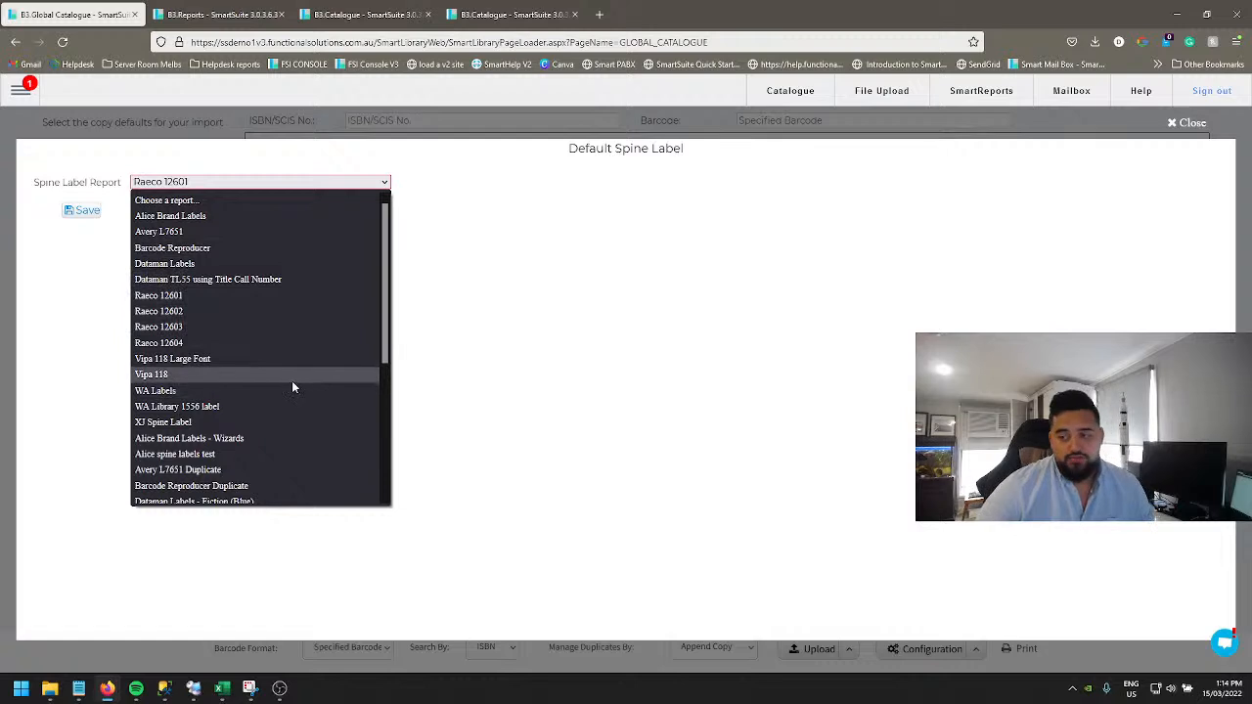
{"action": "scroll", "coordinate": [290, 367], "scroll_direction": "down", "scroll_amount": 3}
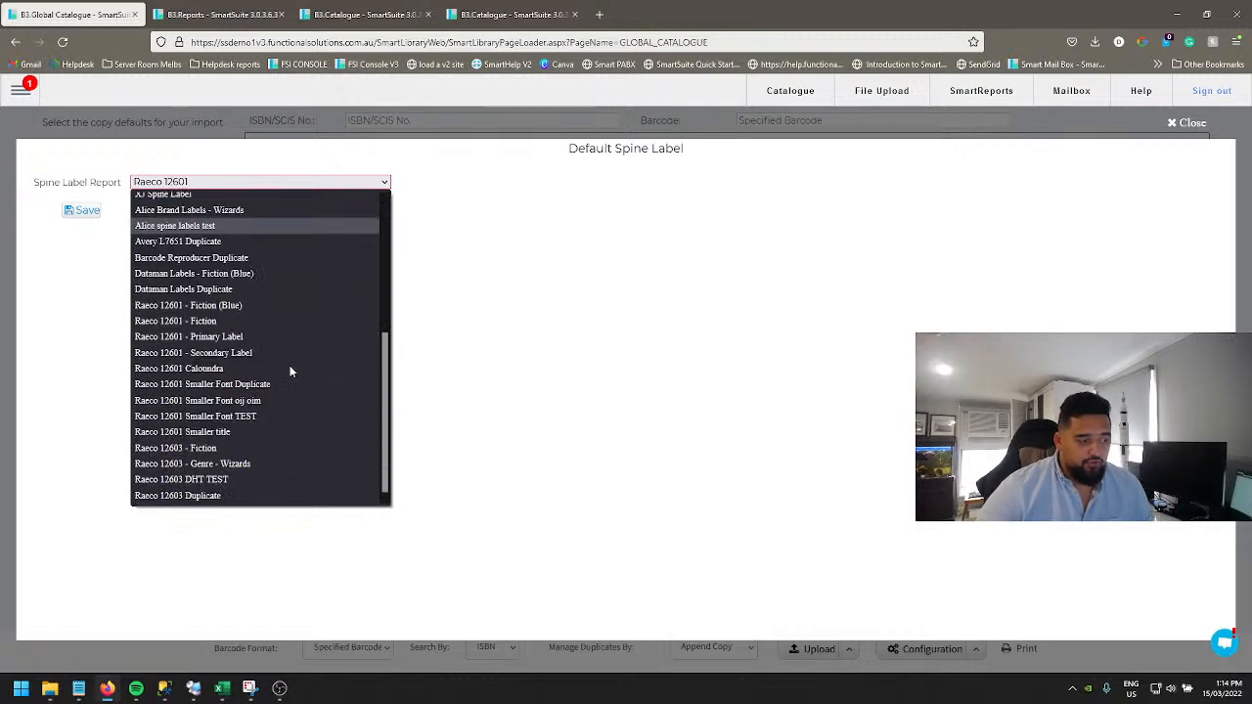
{"action": "scroll", "coordinate": [290, 369], "scroll_direction": "up", "scroll_amount": 3}
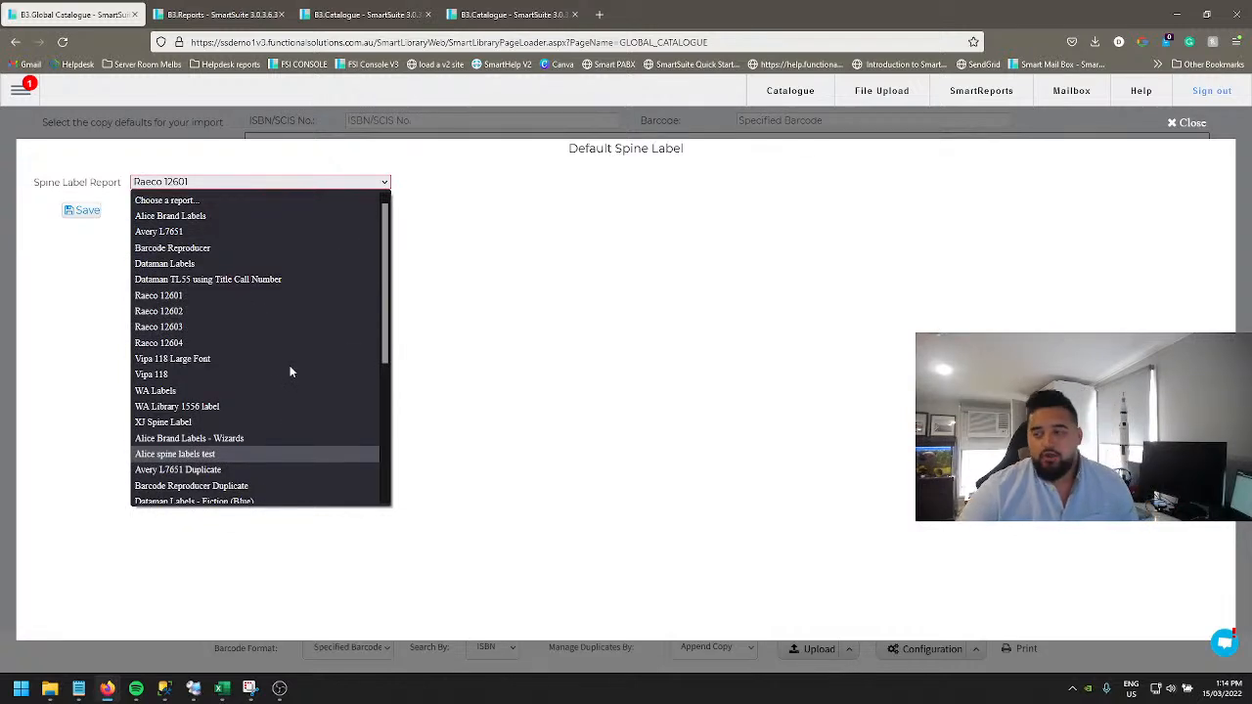
{"action": "left_click", "coordinate": [622, 303]}
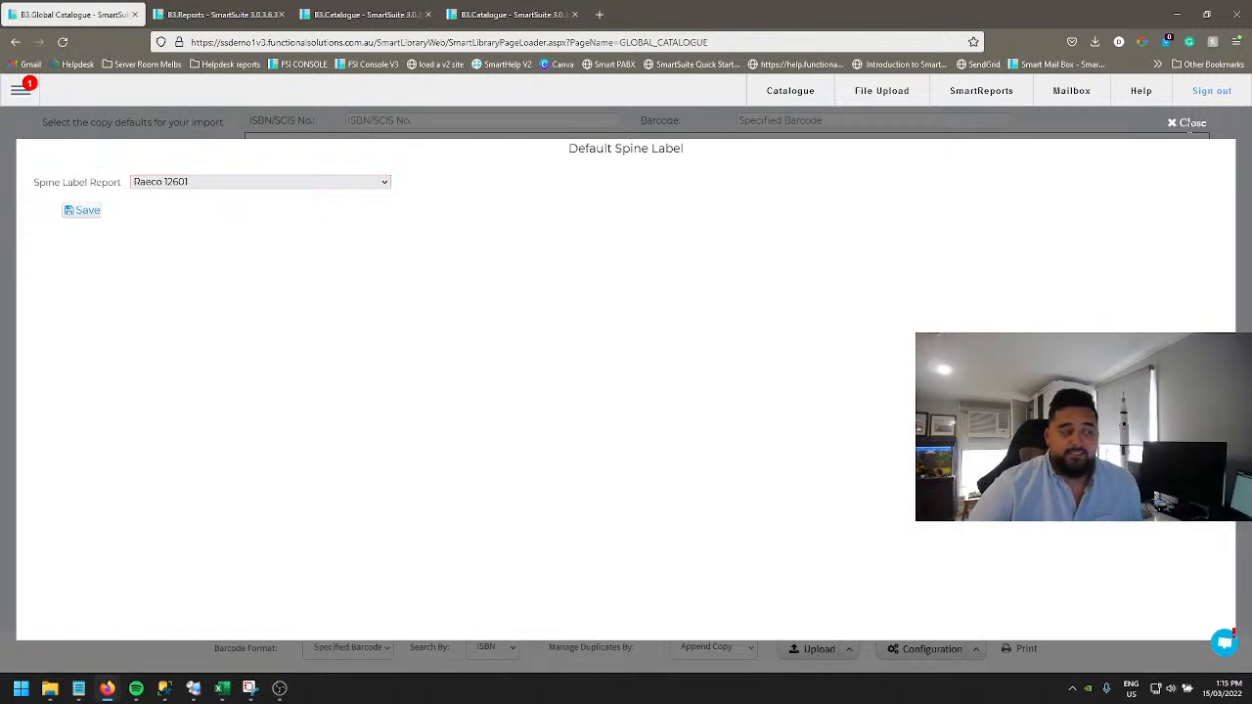
{"action": "left_click", "coordinate": [1189, 125]}
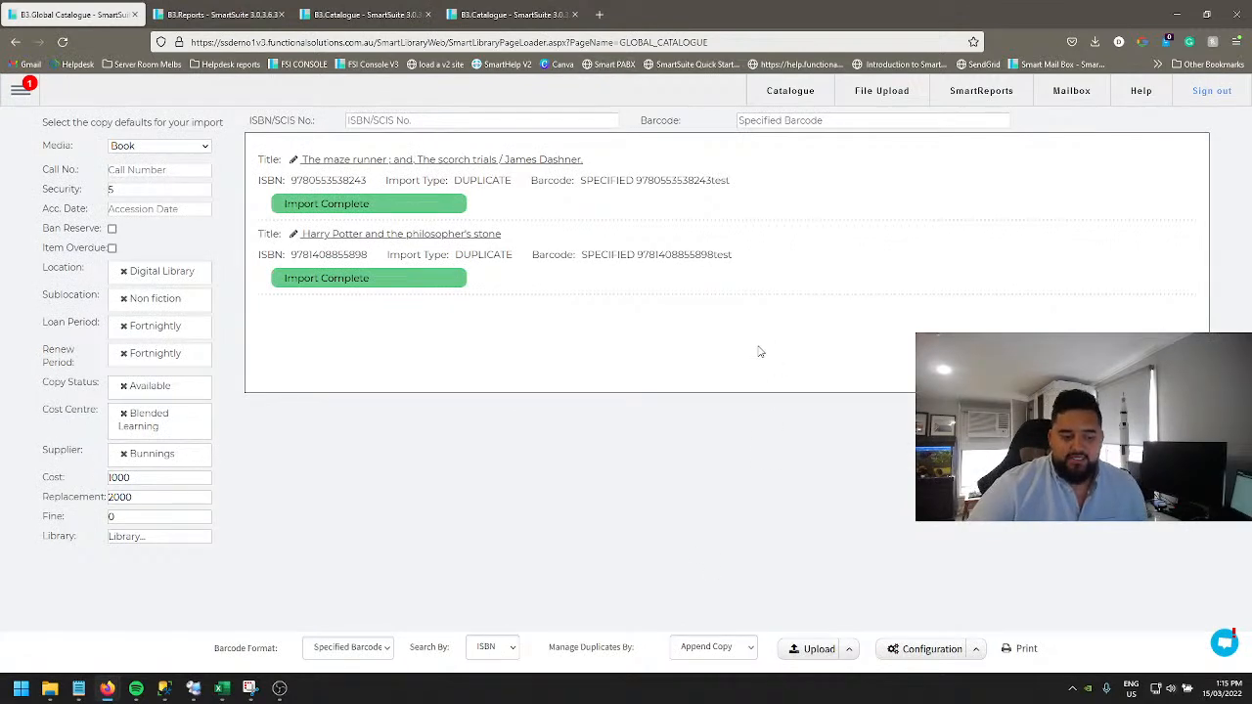
Step: Try the Prefix by Patron barcode format, then return it to Specified Barcode
{"action": "left_click", "coordinate": [976, 650]}
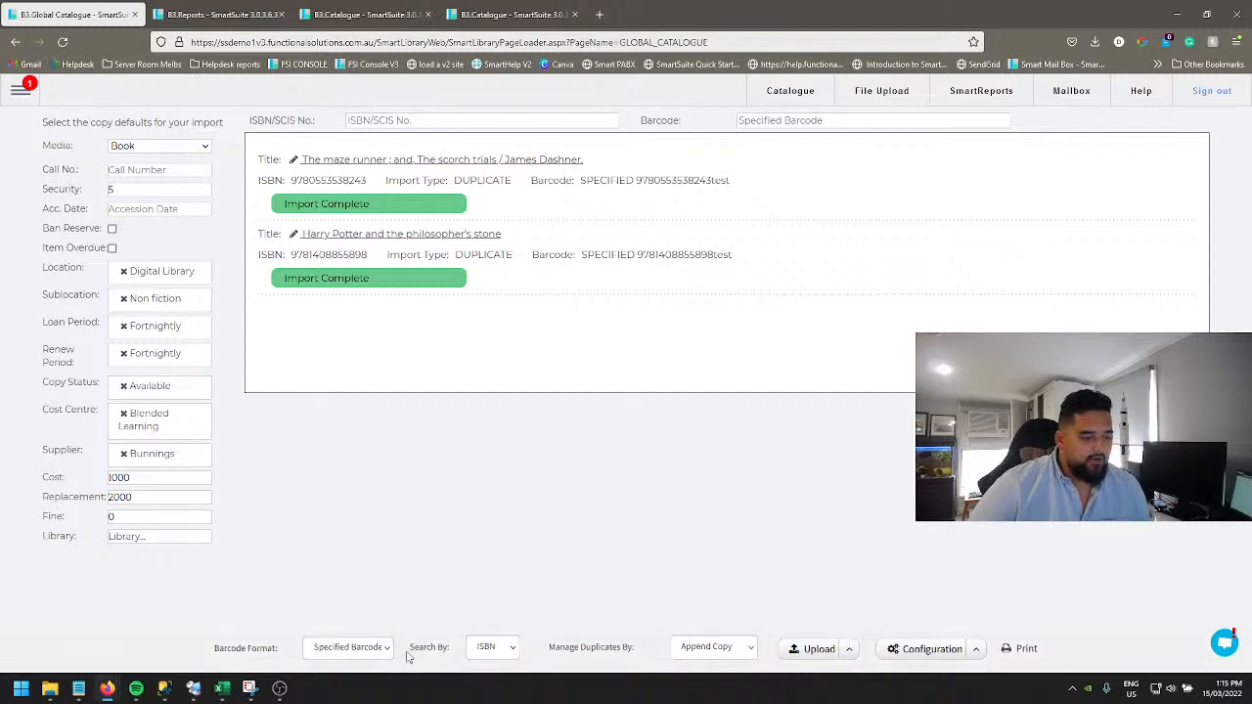
{"action": "left_click", "coordinate": [358, 651]}
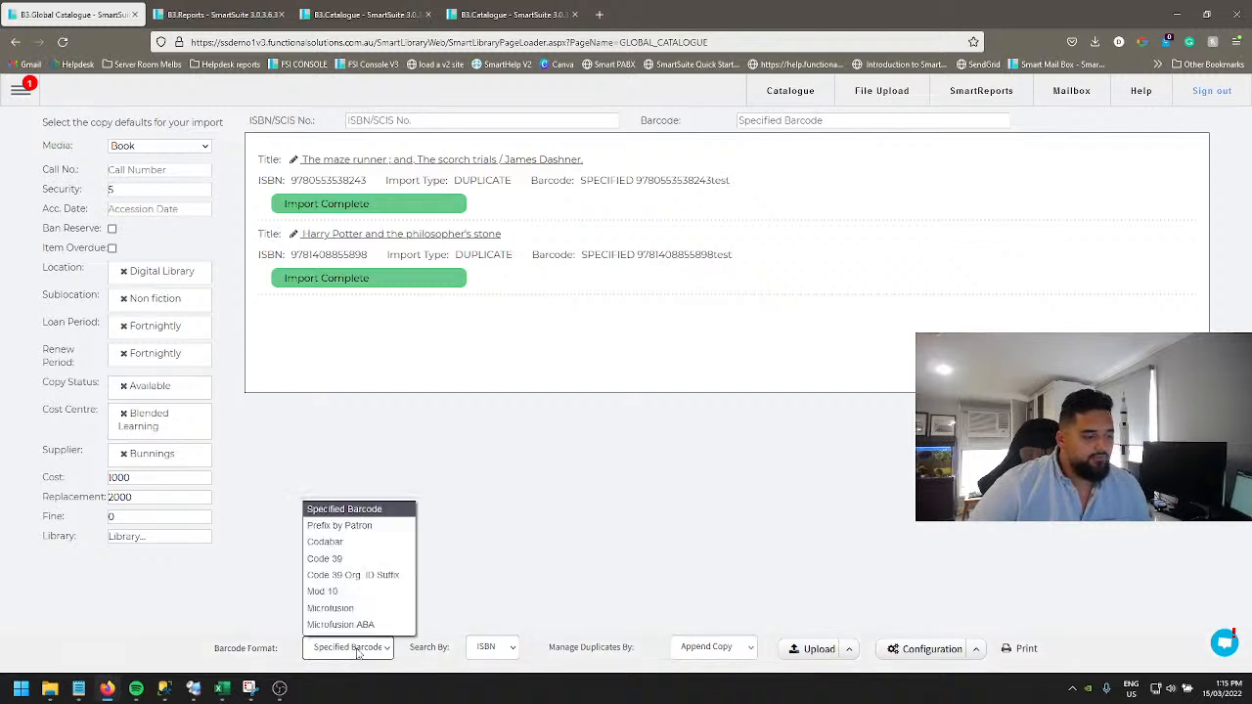
{"action": "left_click", "coordinate": [348, 529]}
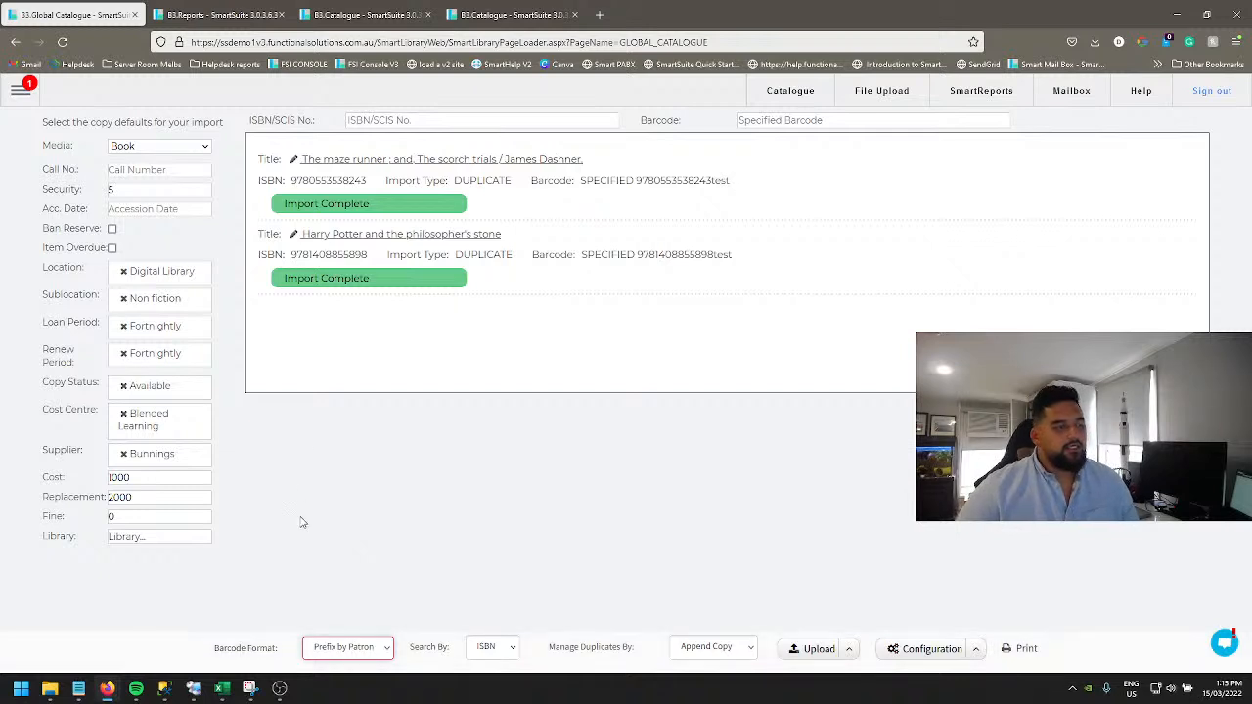
{"action": "left_click", "coordinate": [359, 650]}
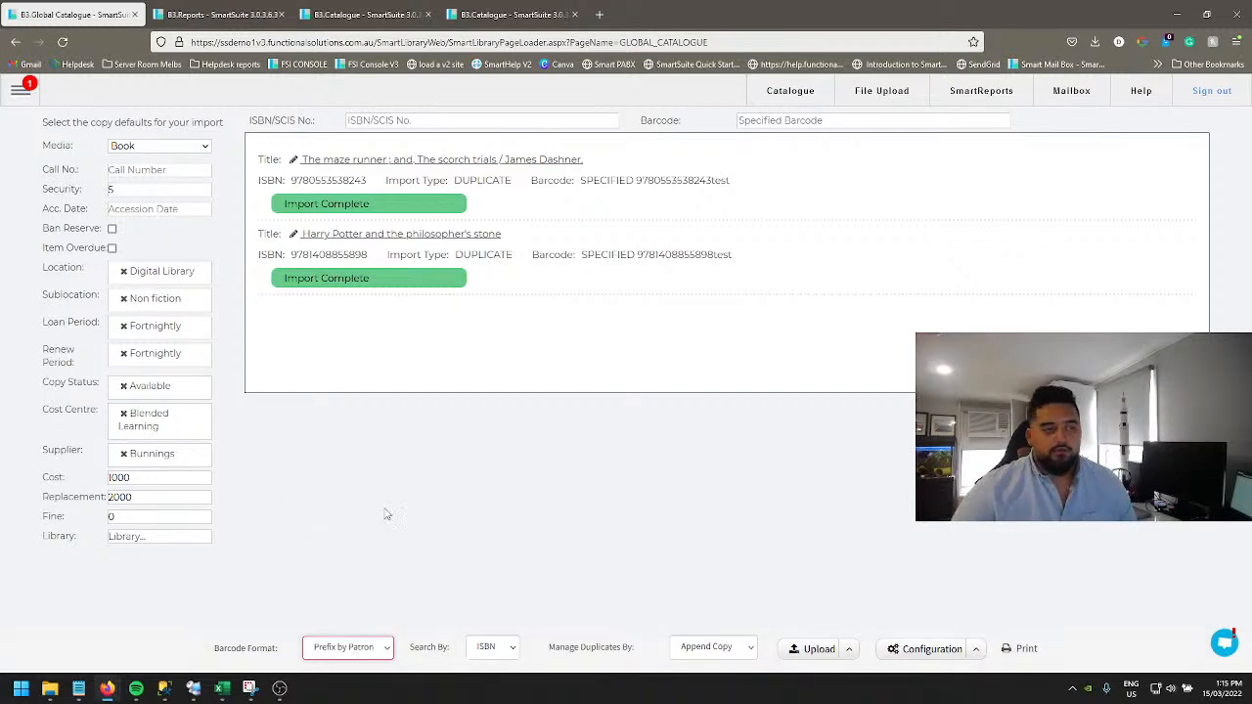
{"action": "left_click", "coordinate": [601, 480]}
{"action": "left_click", "coordinate": [501, 121]}
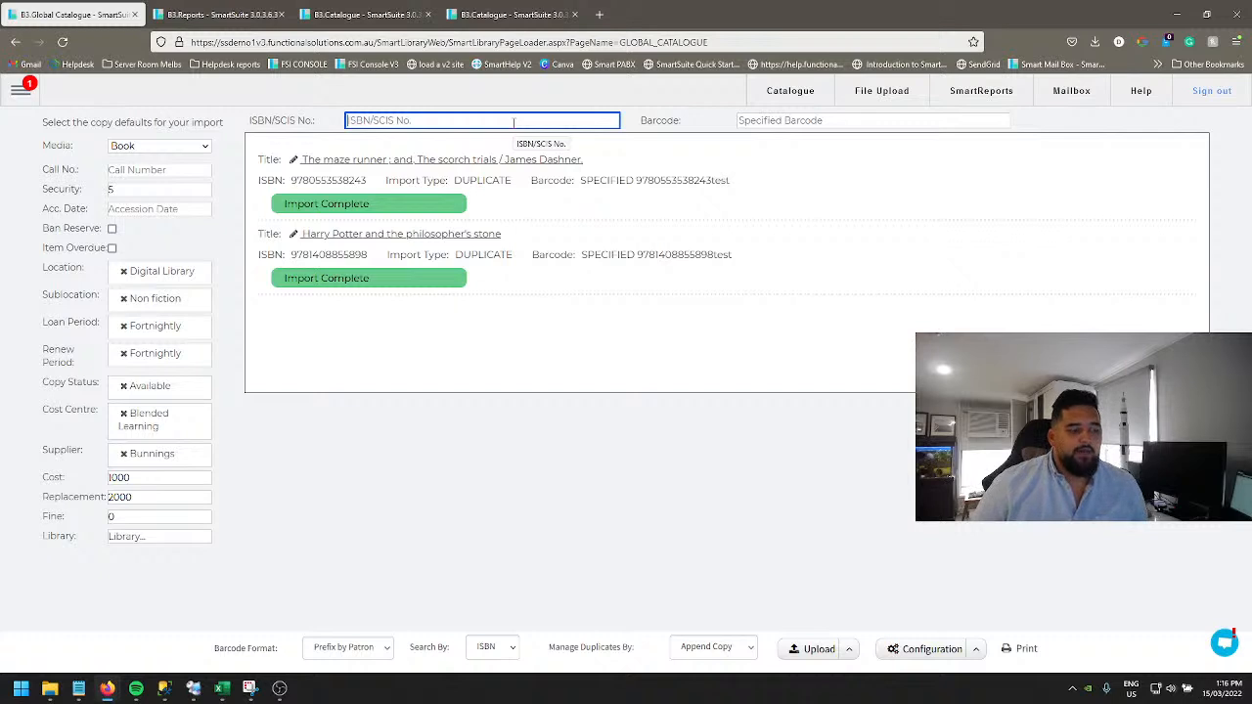
{"action": "left_click", "coordinate": [379, 648]}
{"action": "left_click", "coordinate": [370, 515]}
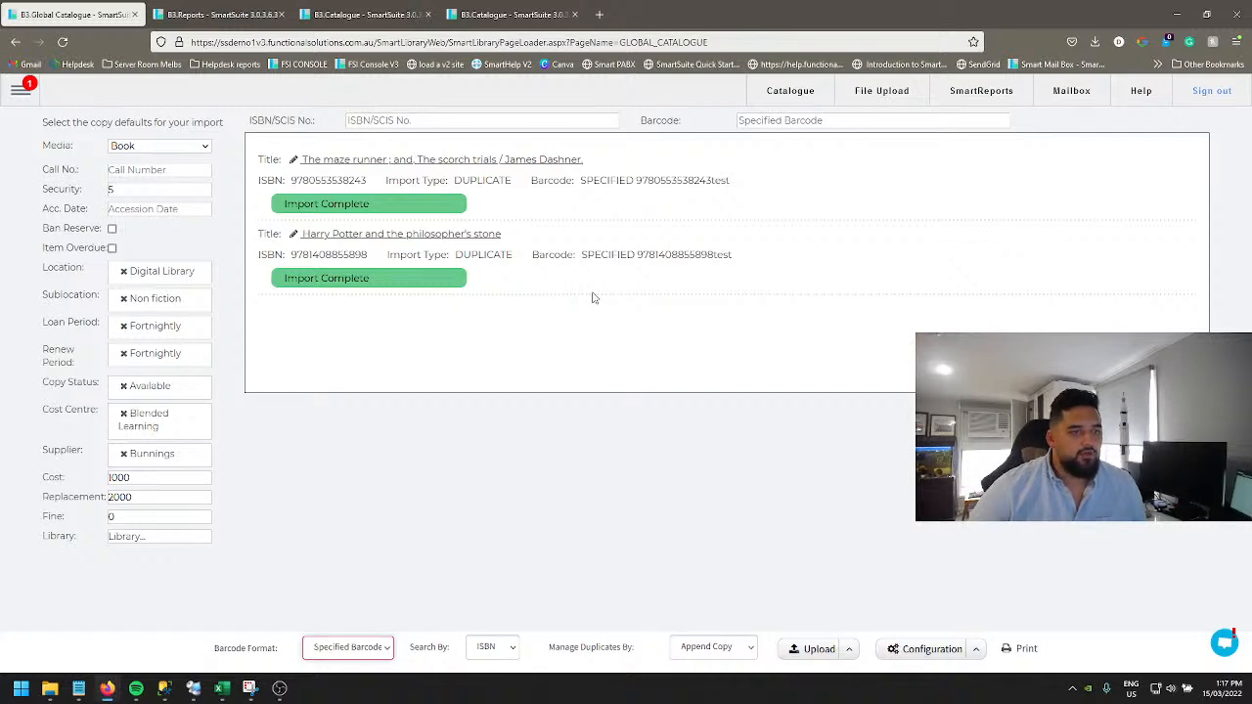
Step: Open the help knowledge base and browse the Global Catalogue articles
{"action": "left_click", "coordinate": [1141, 91]}
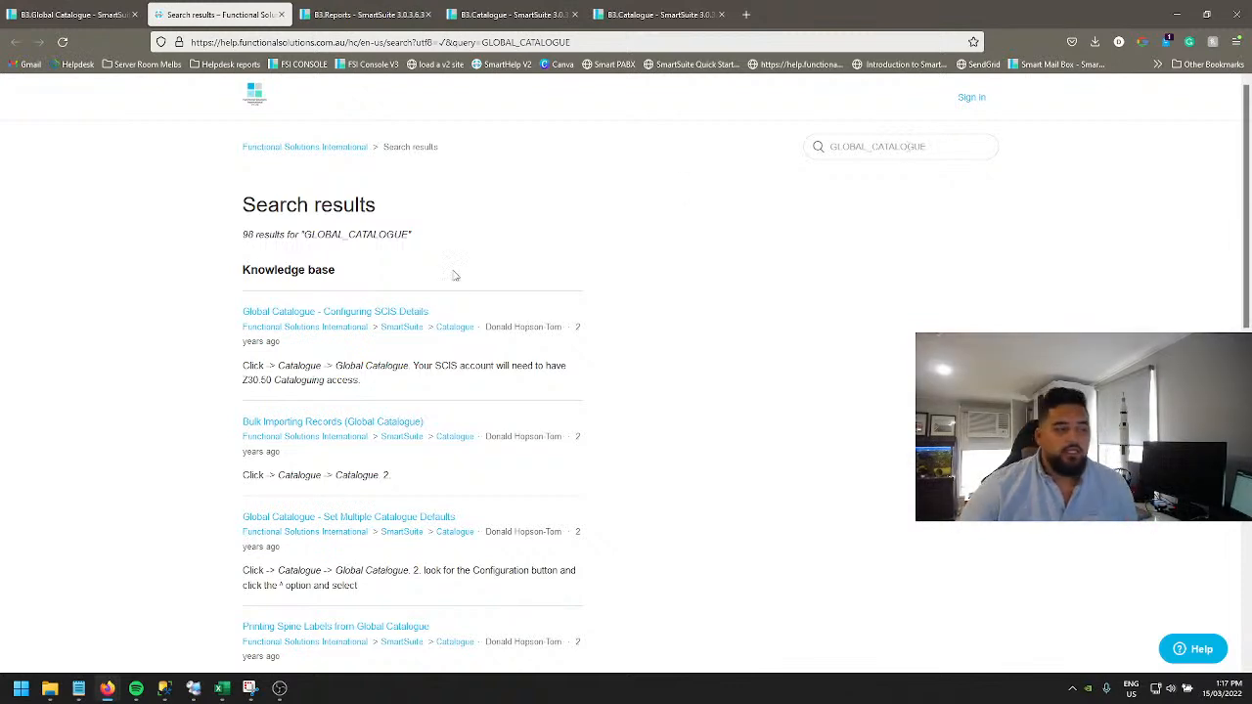
{"action": "scroll", "coordinate": [405, 299], "scroll_direction": "down", "scroll_amount": 3}
{"action": "scroll", "coordinate": [405, 303], "scroll_direction": "down", "scroll_amount": 6}
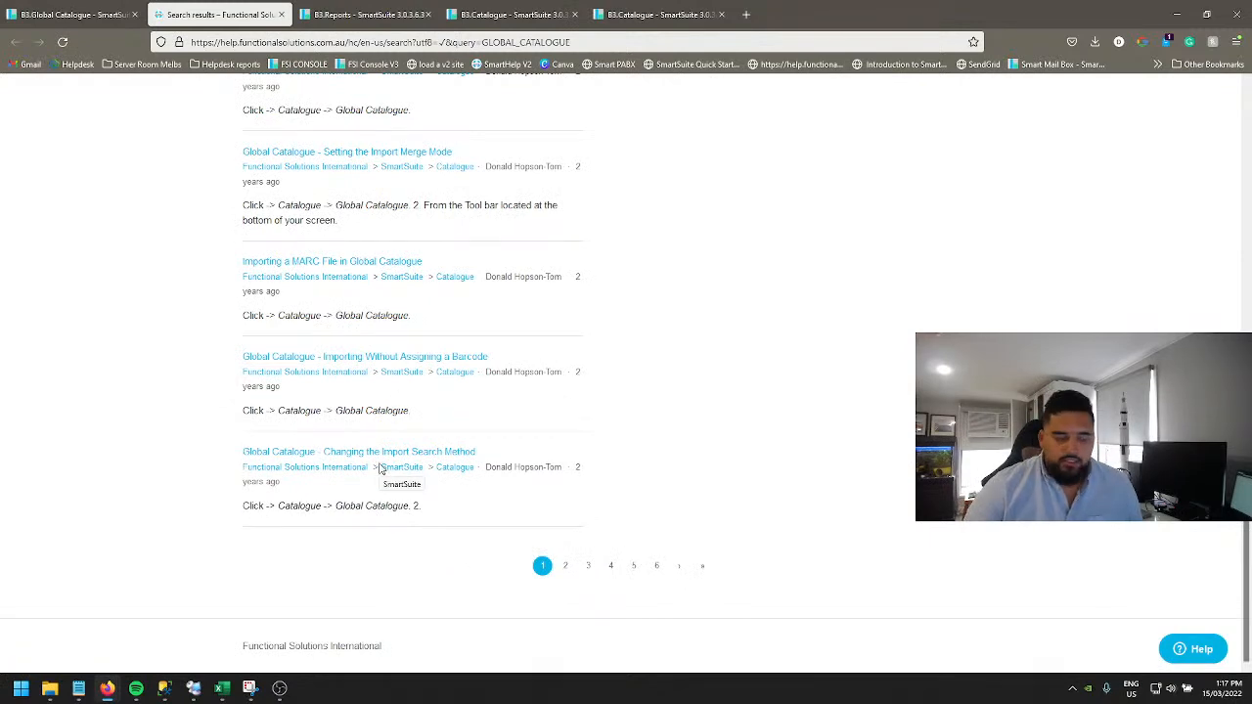
Step: Search the help knowledge base for scis and open the Global Catalogue - Configuring SCIS Details article
{"action": "scroll", "coordinate": [380, 469], "scroll_direction": "up", "scroll_amount": 10}
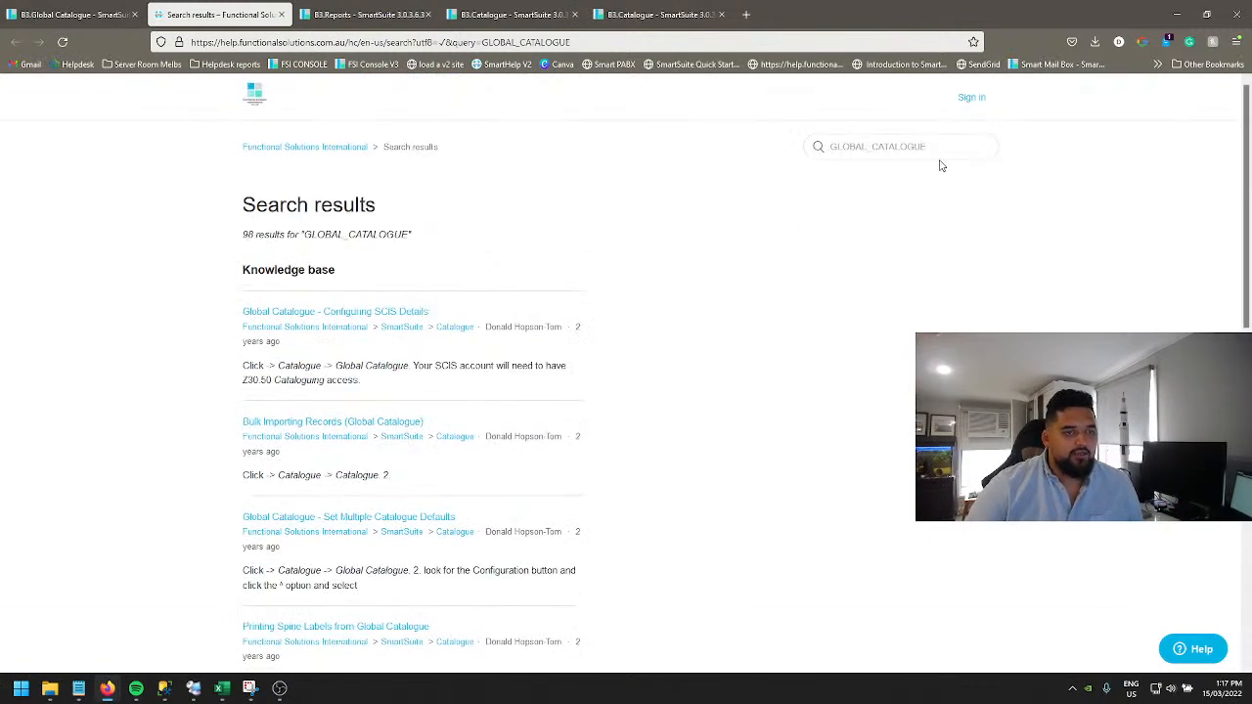
{"action": "left_click_drag", "start_coordinate": [938, 149], "coordinate": [771, 155]}
{"action": "type", "text": "scis"}
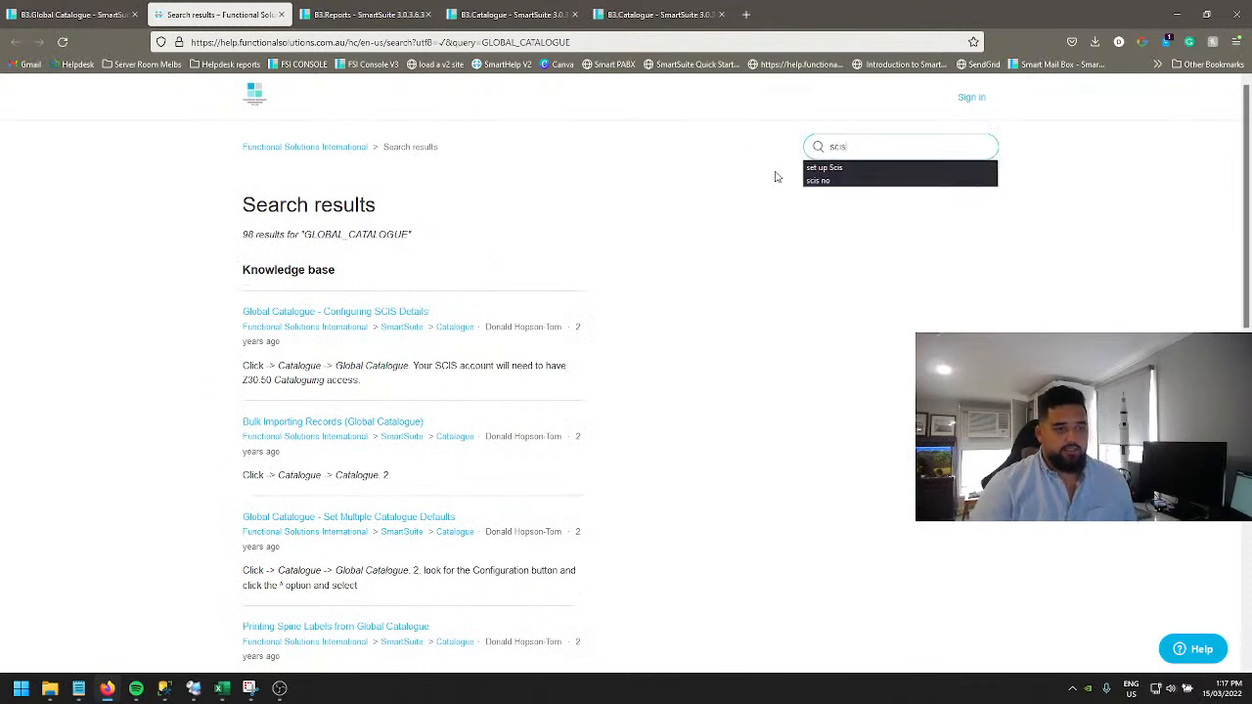
{"action": "key", "text": "Return"}
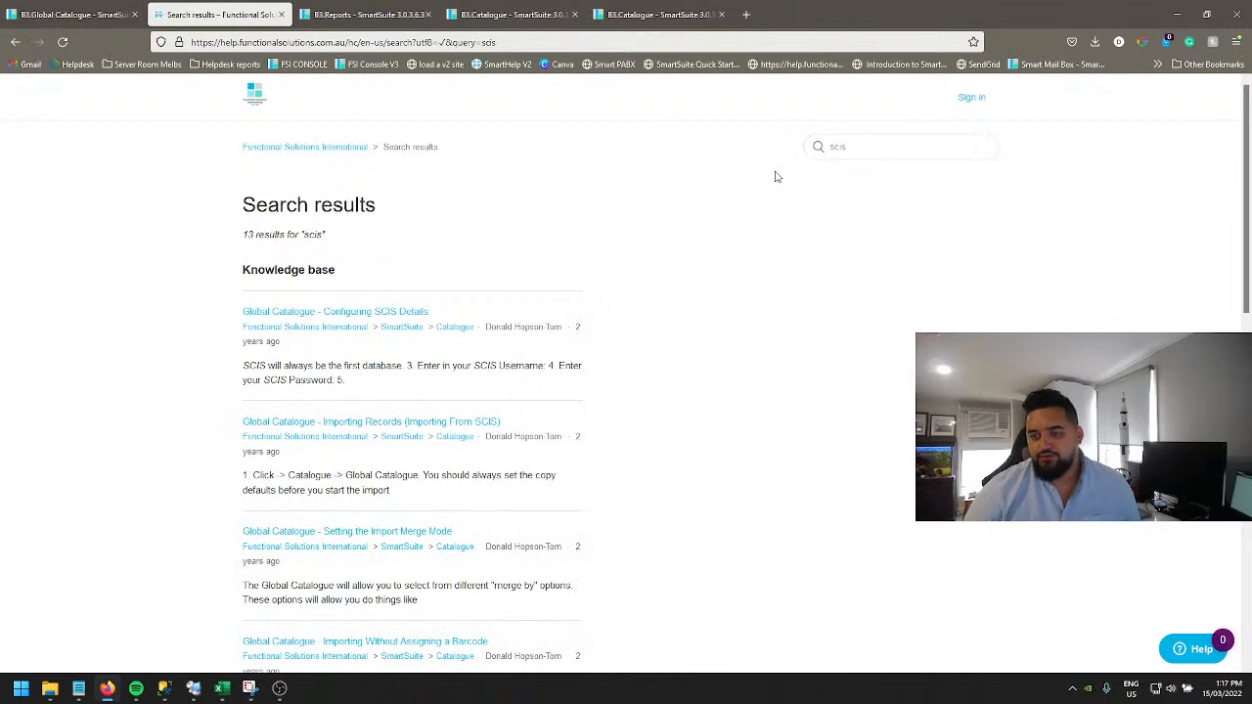
{"action": "scroll", "coordinate": [408, 336], "scroll_direction": "down", "scroll_amount": 2}
{"action": "scroll", "coordinate": [374, 331], "scroll_direction": "up", "scroll_amount": 1}
{"action": "scroll", "coordinate": [374, 330], "scroll_direction": "up", "scroll_amount": 2}
{"action": "left_click", "coordinate": [352, 313]}
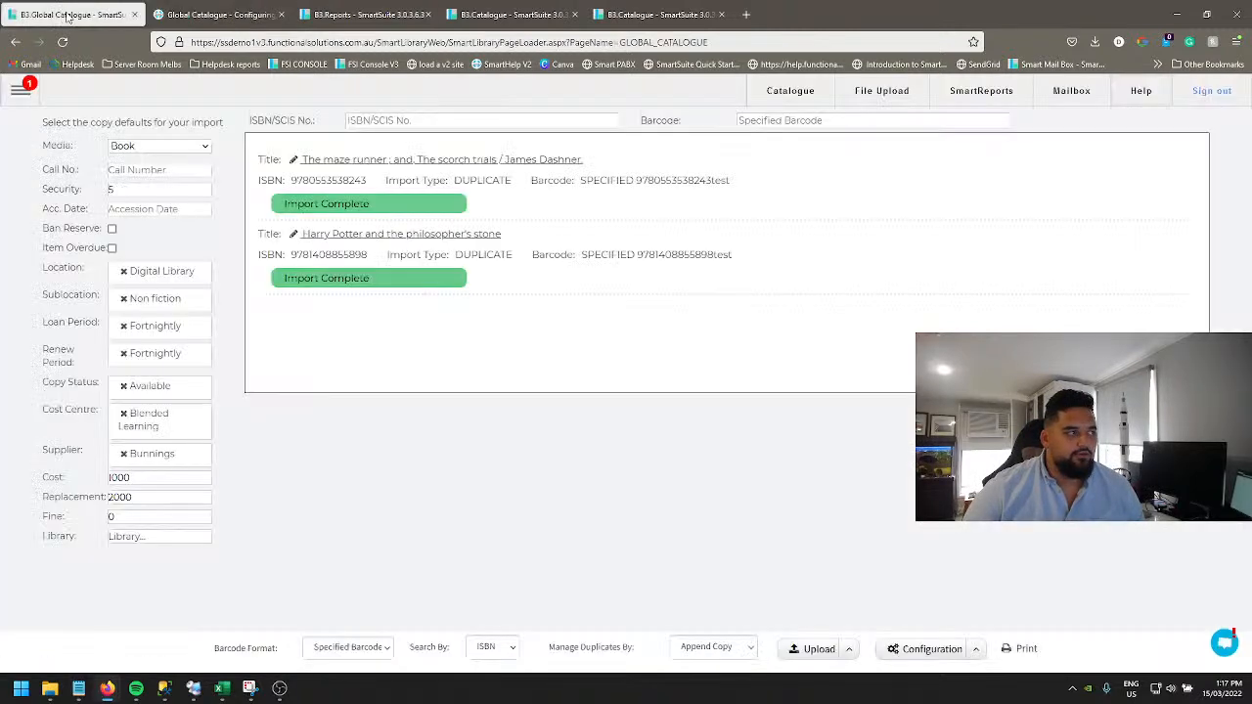
{"action": "left_click", "coordinate": [70, 14]}
{"action": "left_click", "coordinate": [456, 119]}
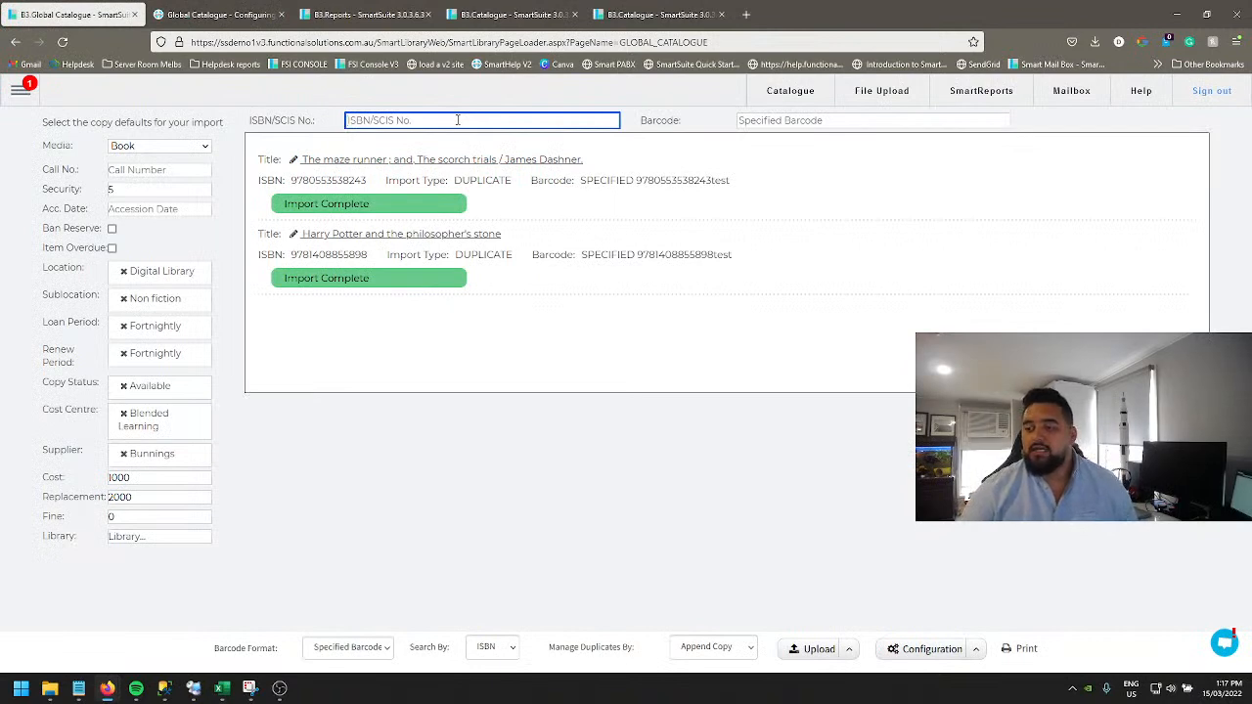
{"action": "key", "text": "Tab"}
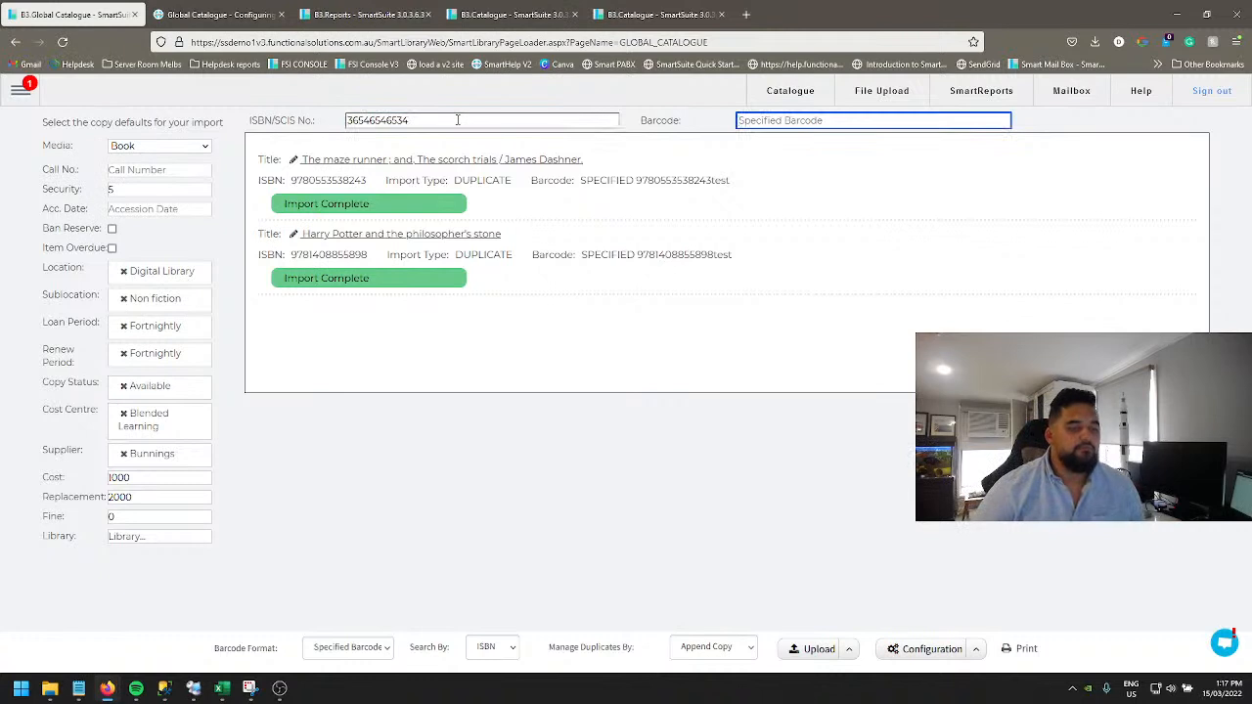
{"action": "key", "text": "Return"}
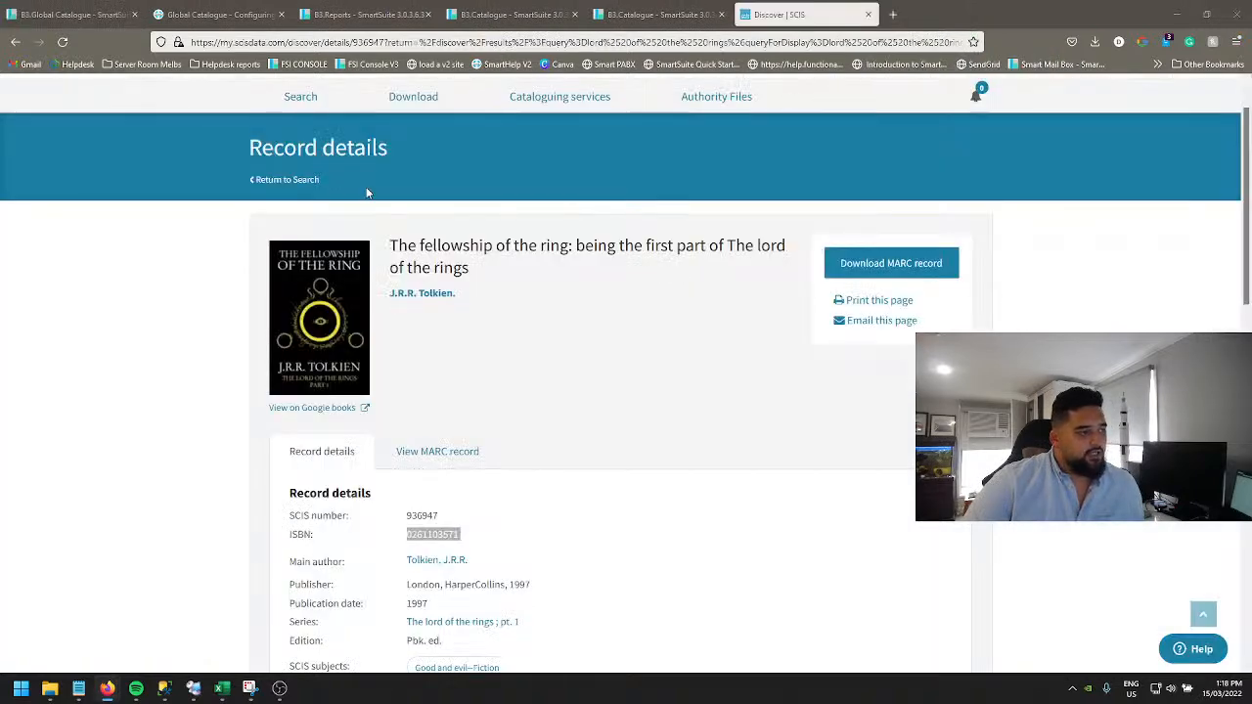
Step: Return to the SCIS search page and search the catalogue for cat in the hat
{"action": "left_click", "coordinate": [286, 98]}
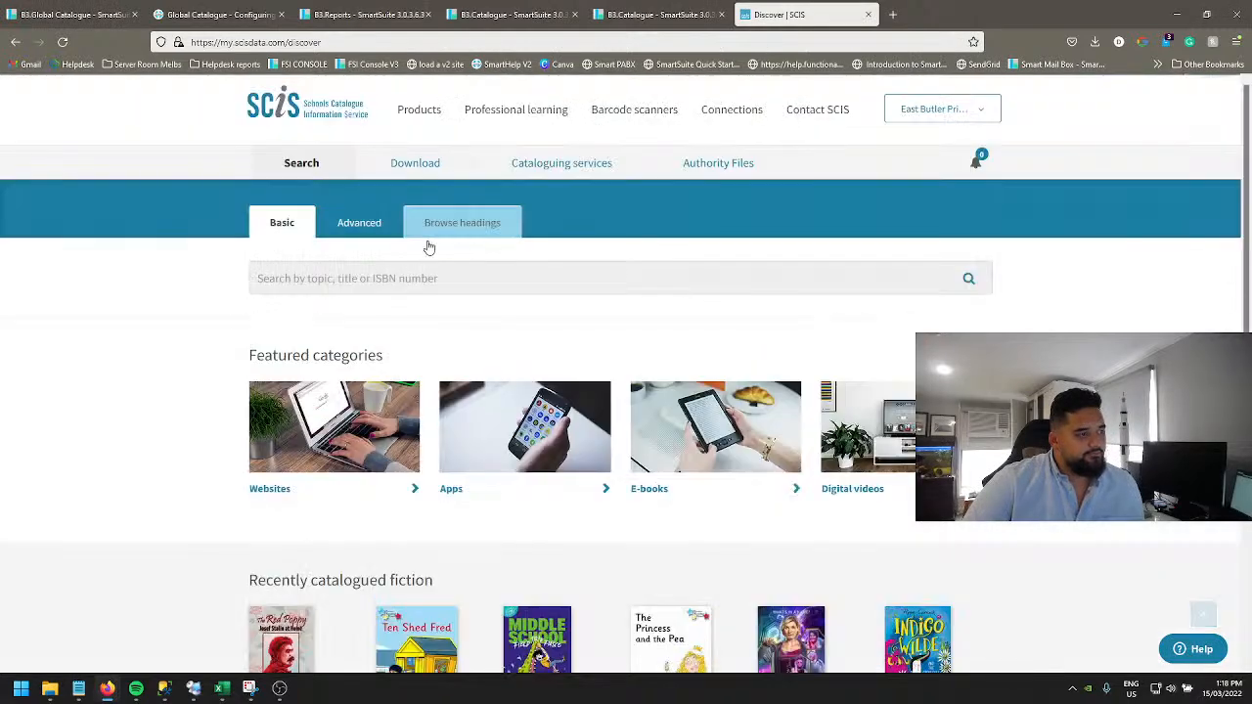
{"action": "left_click", "coordinate": [424, 277]}
{"action": "scroll", "coordinate": [541, 199], "scroll_direction": "down", "scroll_amount": 1}
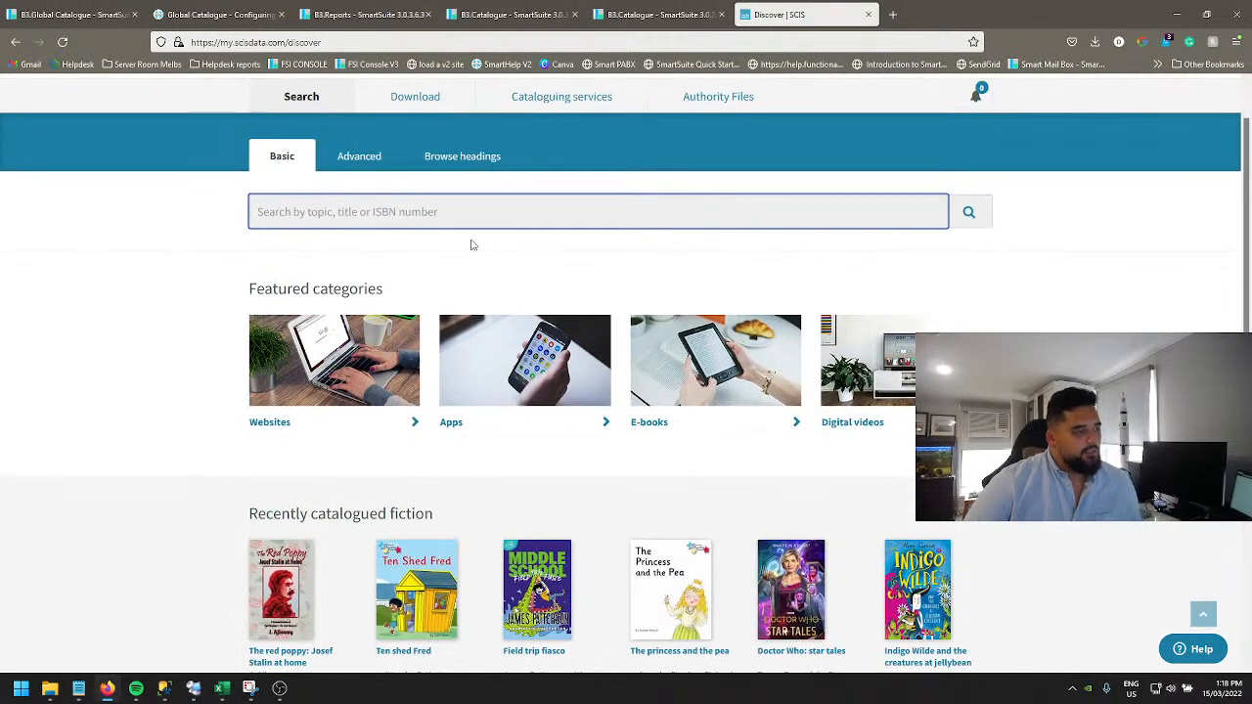
{"action": "type", "text": "cat in the hat"}
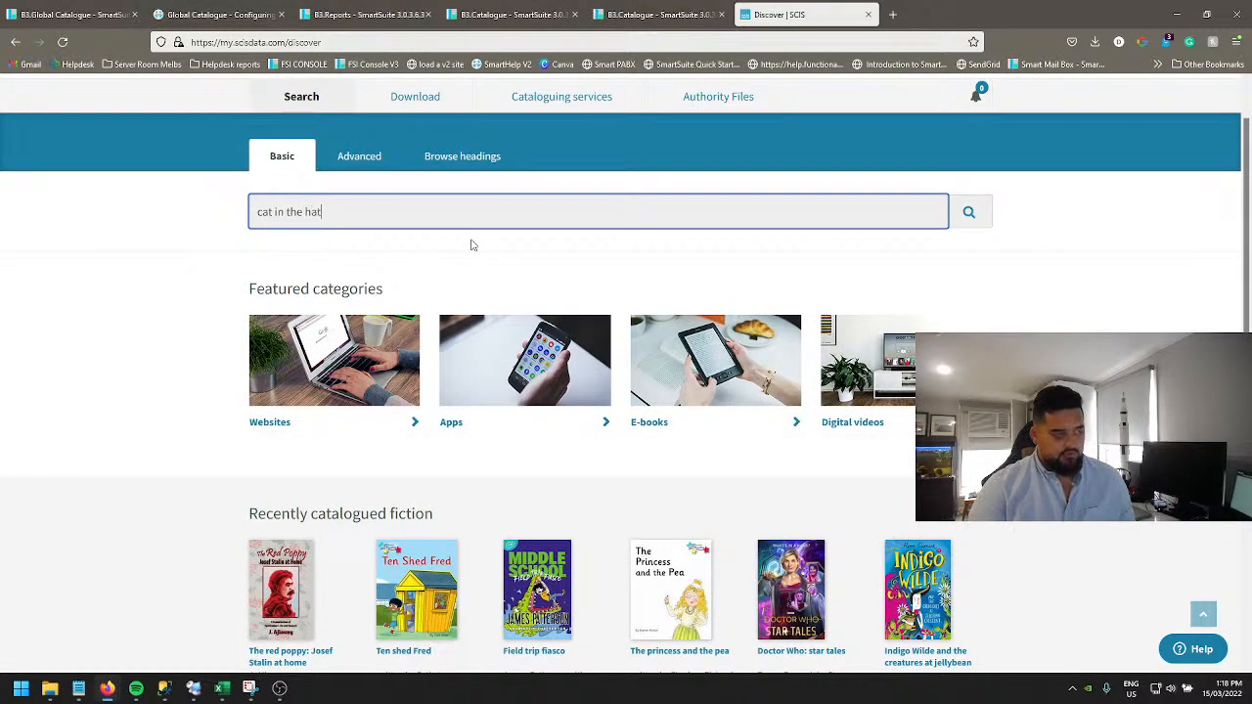
{"action": "key", "text": "Return"}
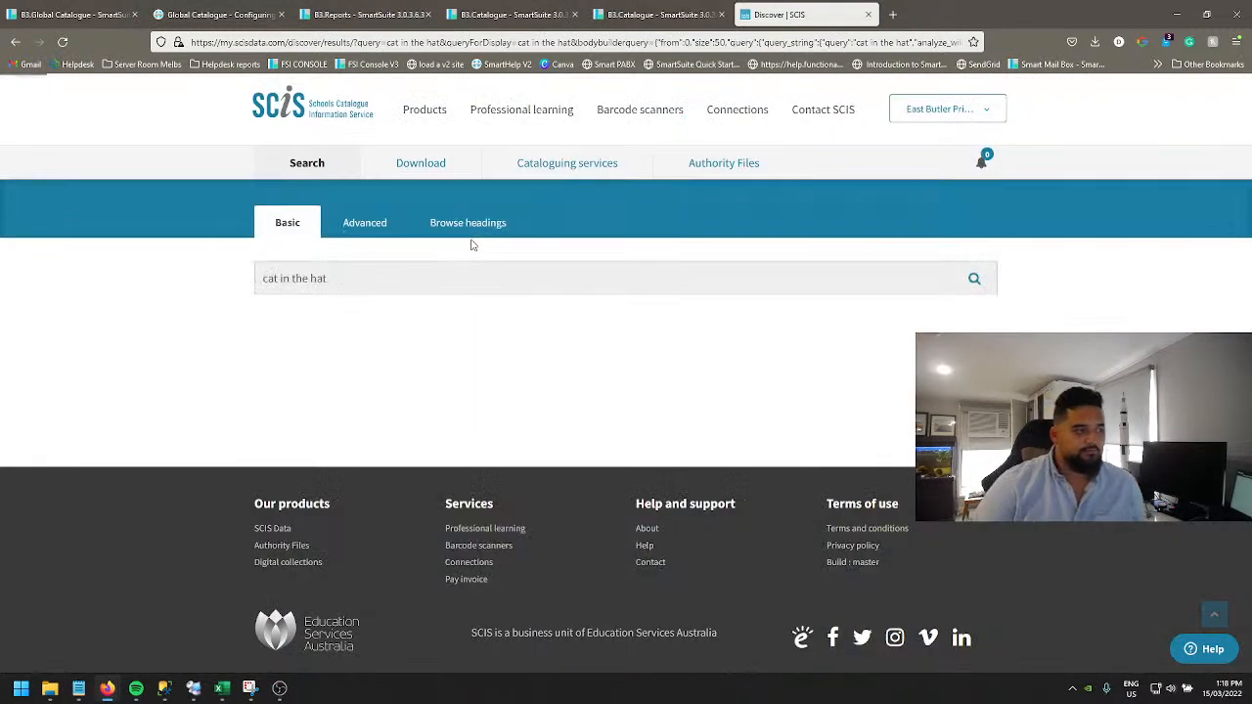
{"action": "scroll", "coordinate": [601, 477], "scroll_direction": "down", "scroll_amount": 1}
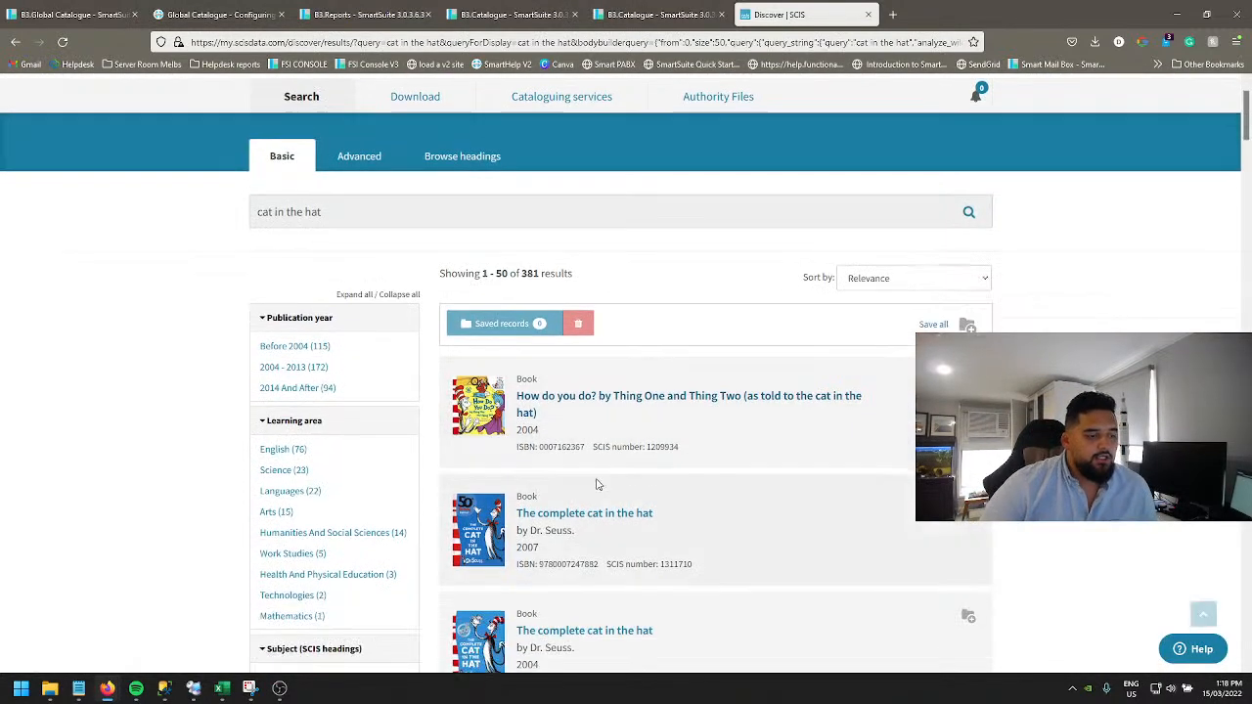
{"action": "double_click", "coordinate": [561, 447]}
{"action": "key", "text": "ctrl+c"}
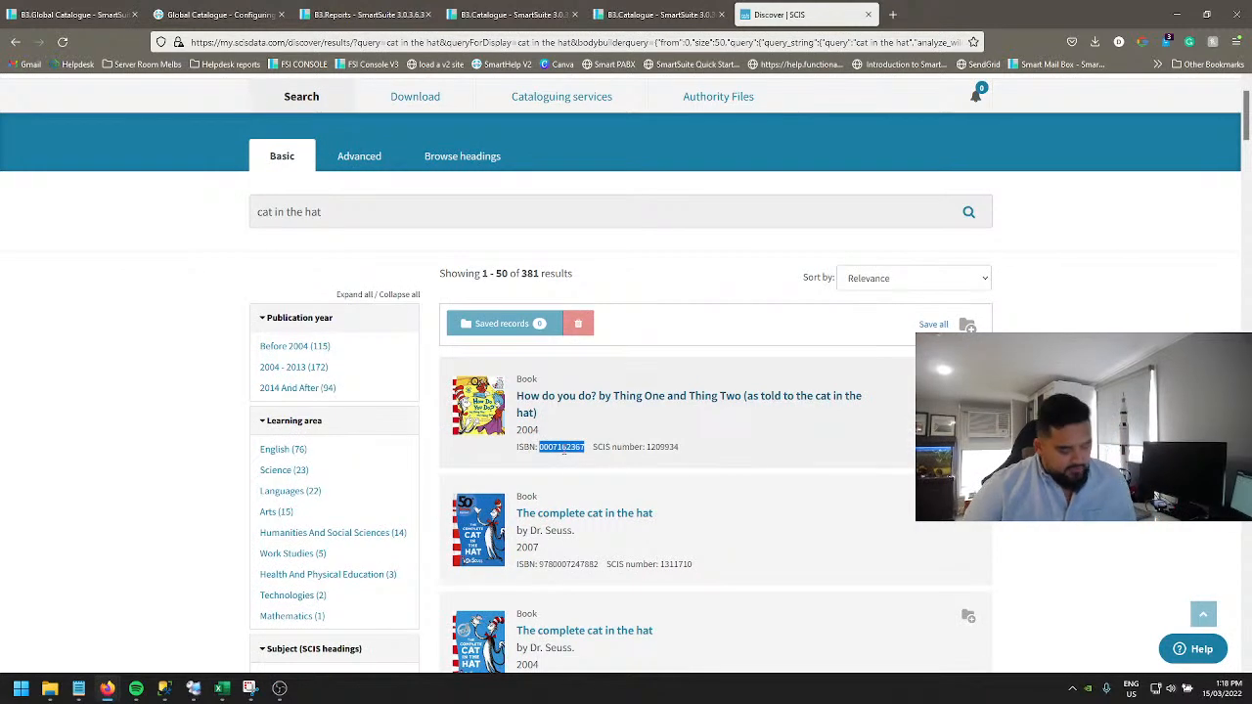
{"action": "left_click_drag", "start_coordinate": [328, 212], "coordinate": [149, 212]}
{"action": "key", "text": "ctrl+v"}
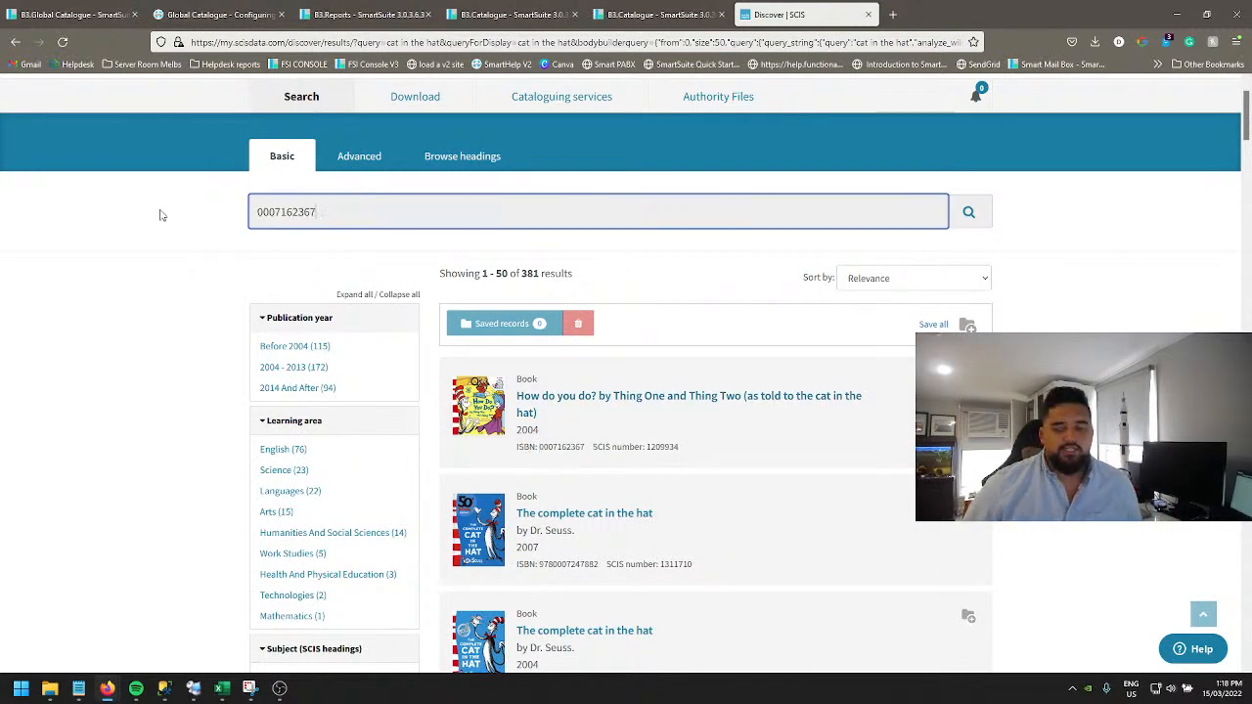
{"action": "key", "text": "Return"}
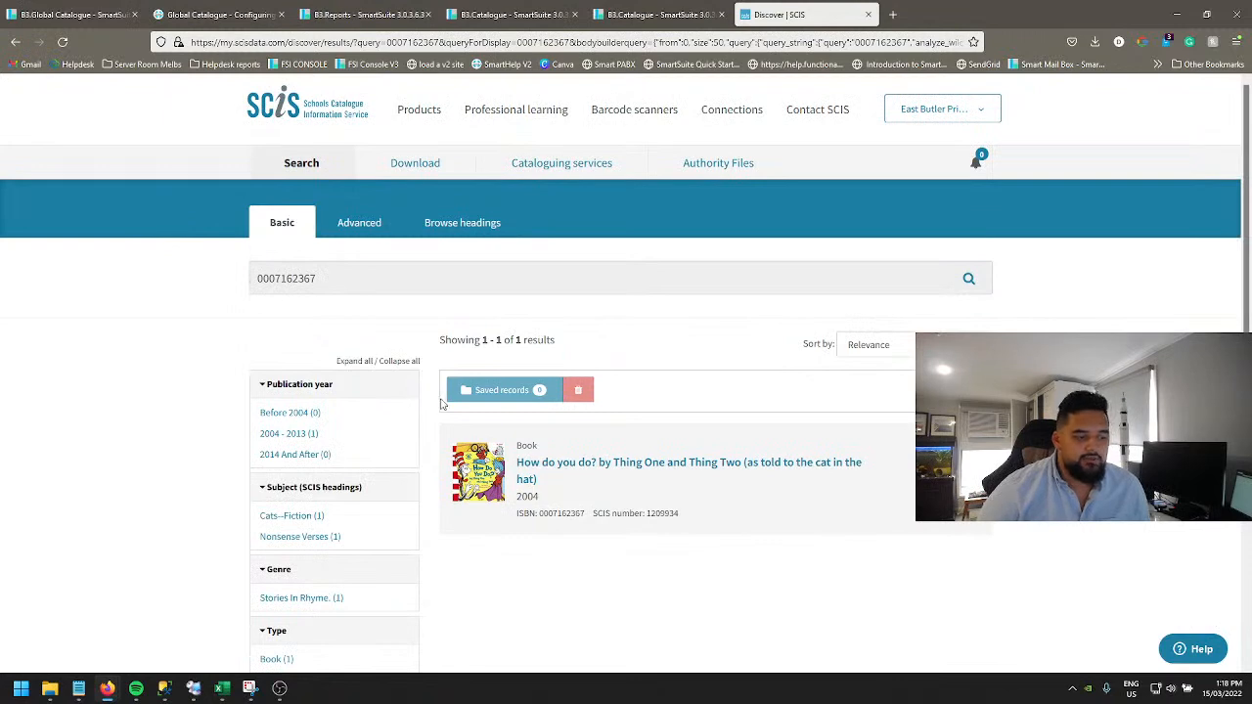
{"action": "scroll", "coordinate": [598, 355], "scroll_direction": "down", "scroll_amount": 2}
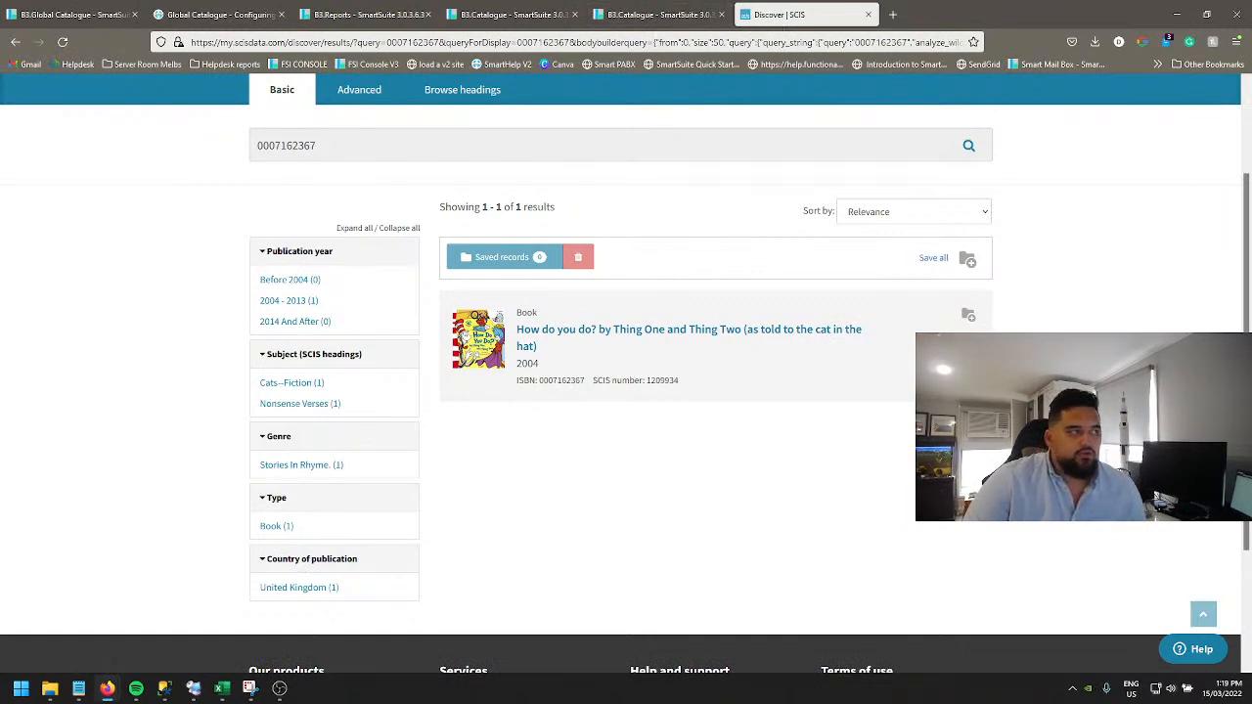
Step: Open the Catalogue Editor from the main menu, saving the browser's password prompt
{"action": "left_click", "coordinate": [201, 14]}
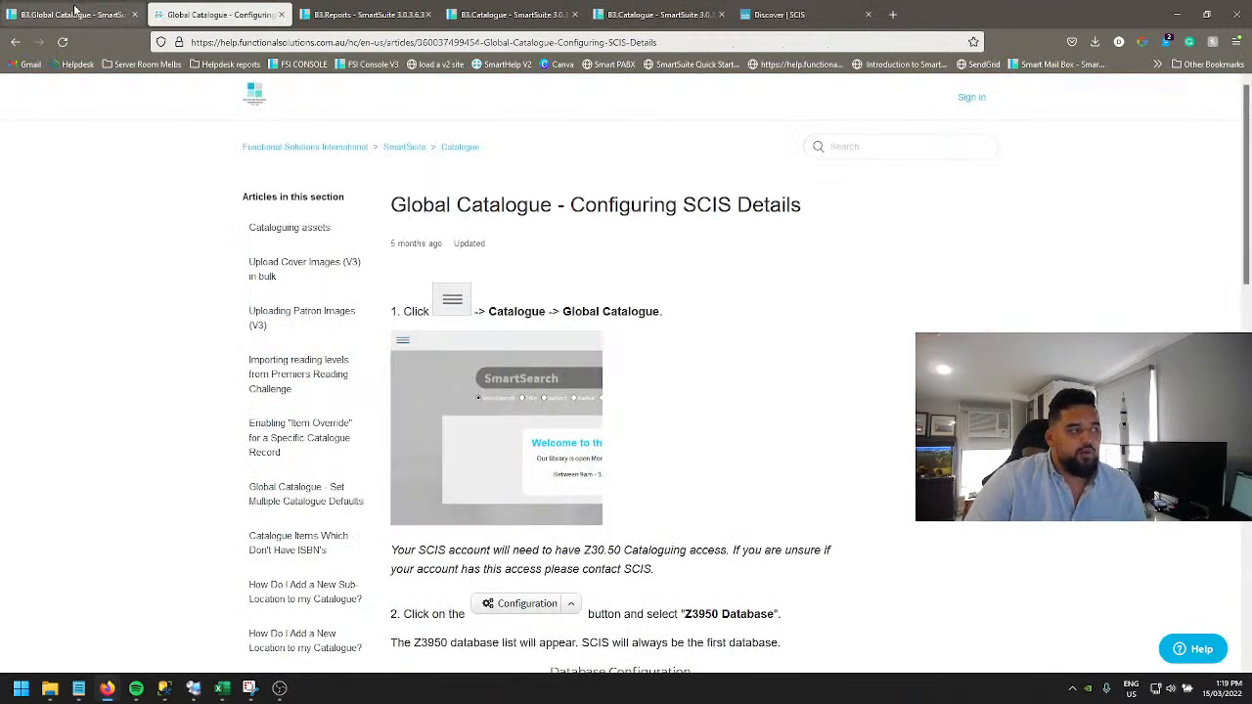
{"action": "left_click", "coordinate": [78, 12]}
{"action": "left_click", "coordinate": [21, 90]}
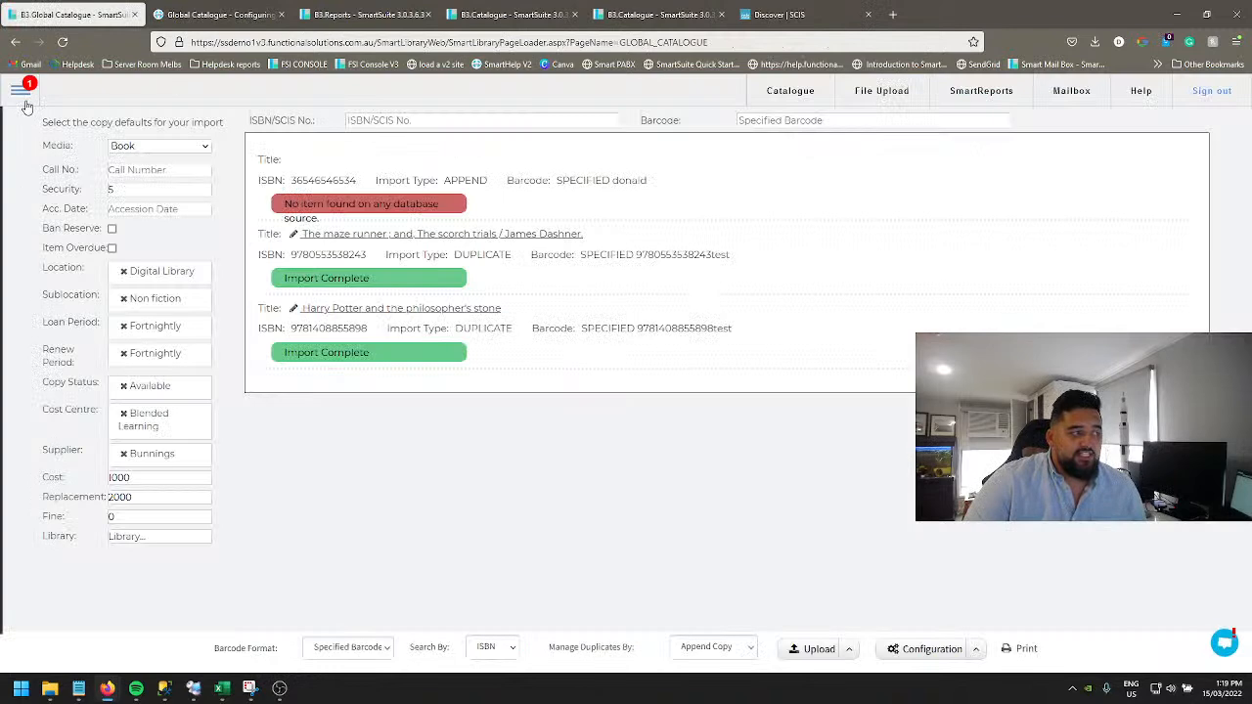
{"action": "left_click", "coordinate": [71, 259]}
{"action": "left_click", "coordinate": [214, 262]}
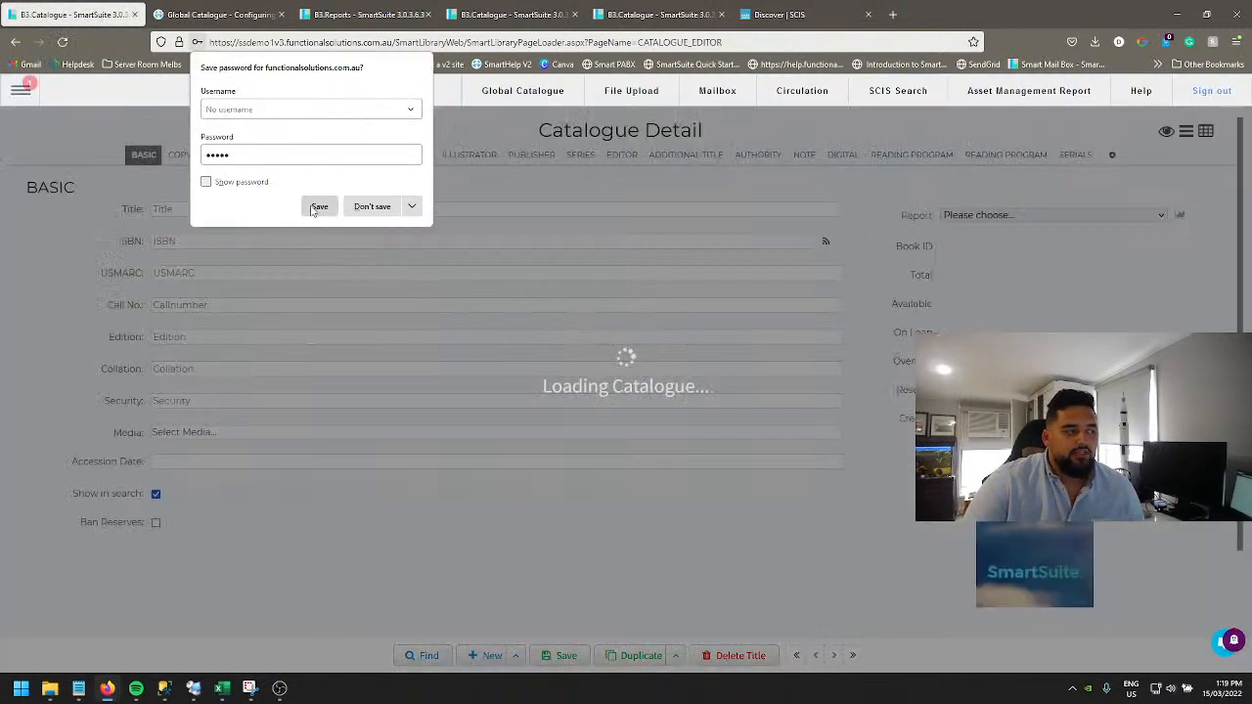
{"action": "left_click", "coordinate": [315, 208]}
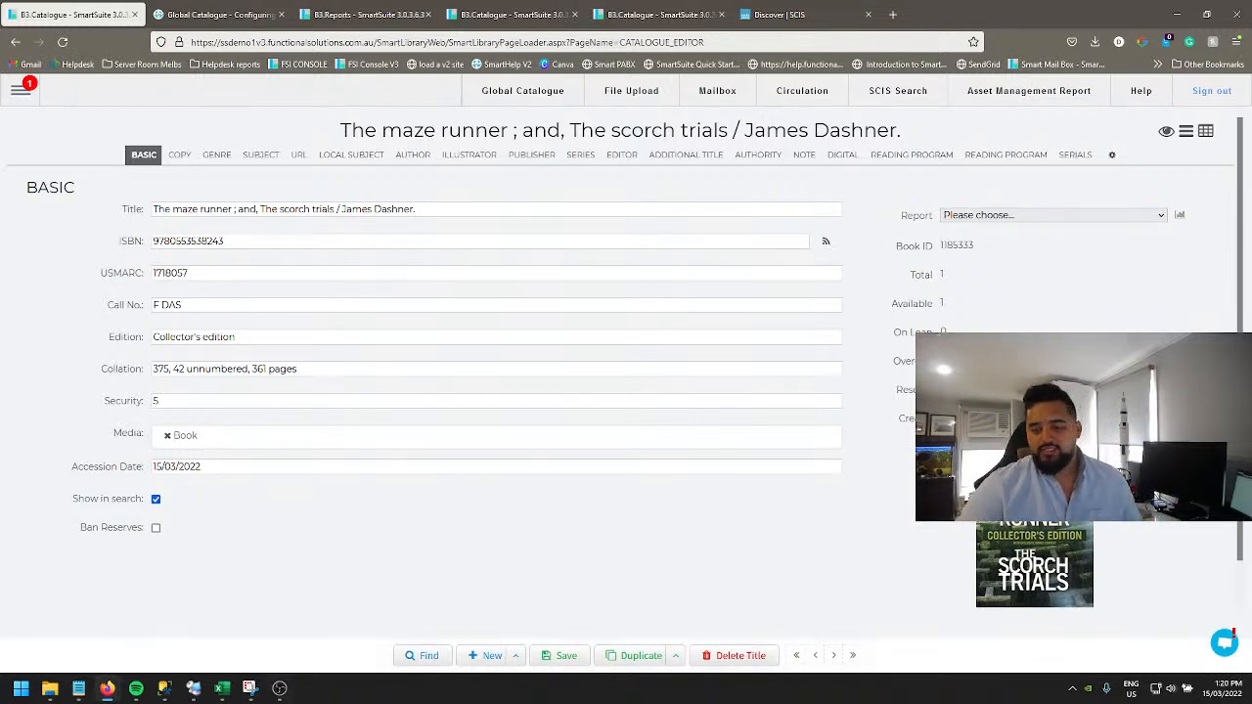
{"action": "mouse_move", "coordinate": [206, 693]}
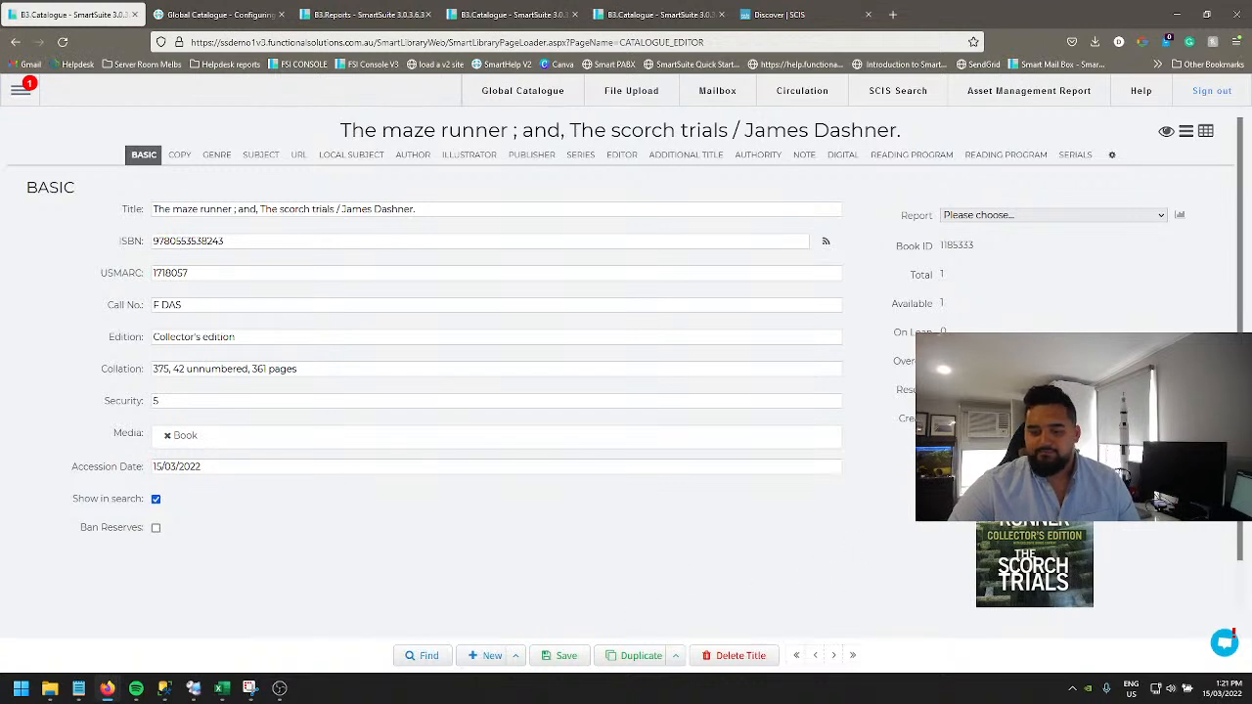
{"action": "left_click", "coordinate": [279, 688]}
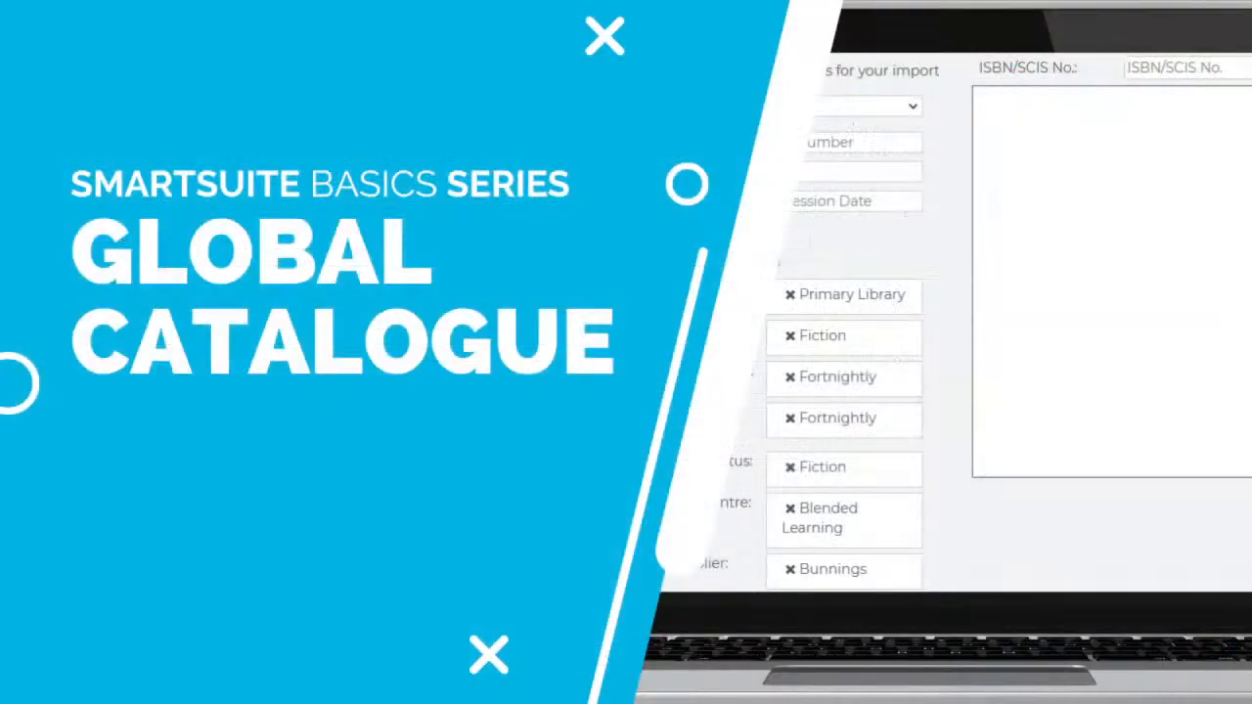